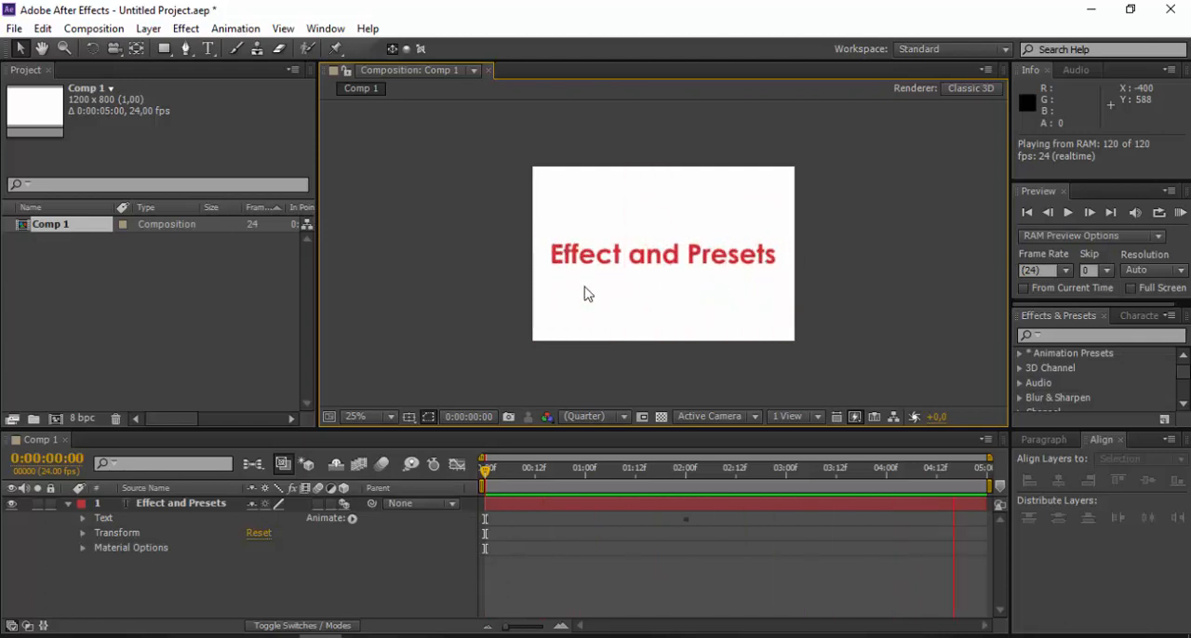
click(427, 260)
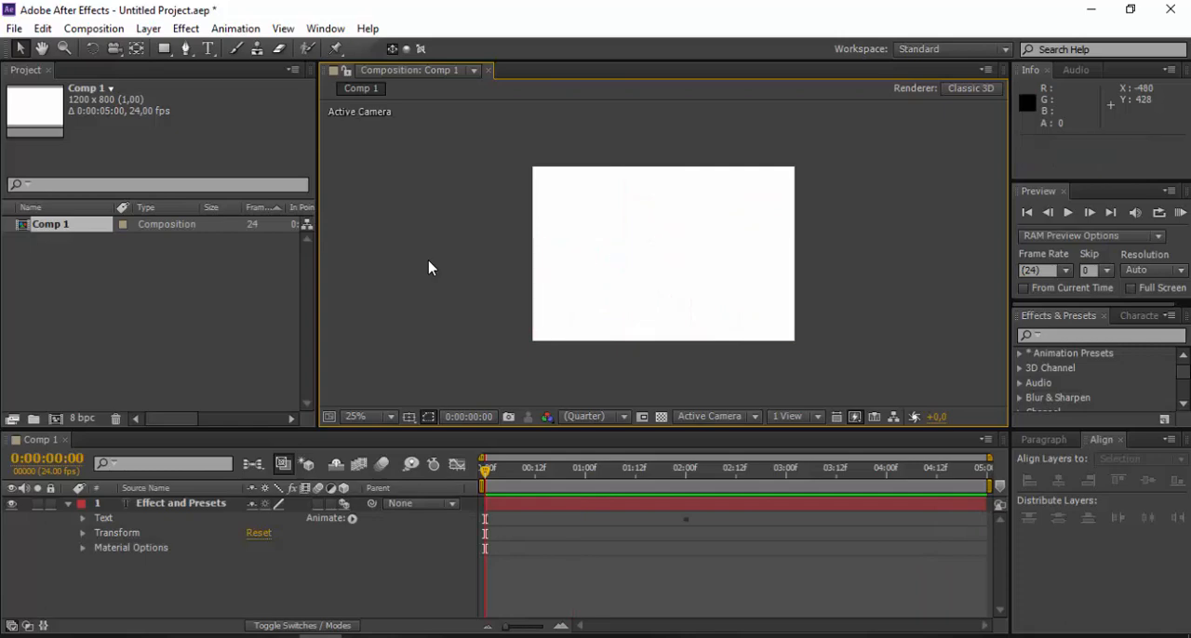
click(94, 29)
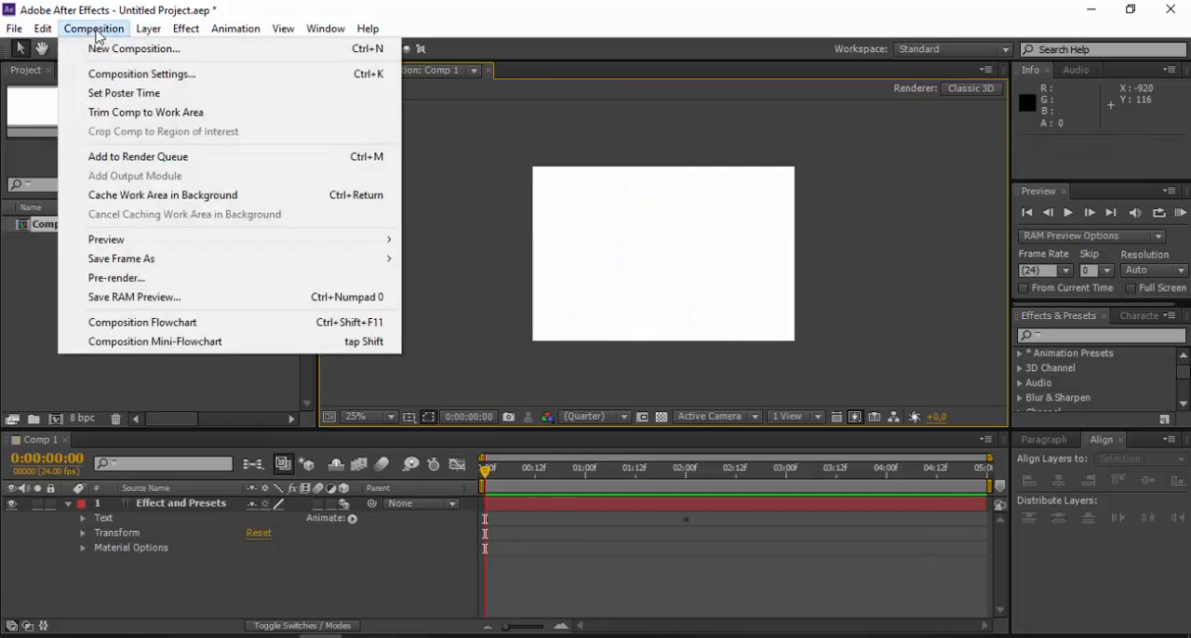
click(119, 48)
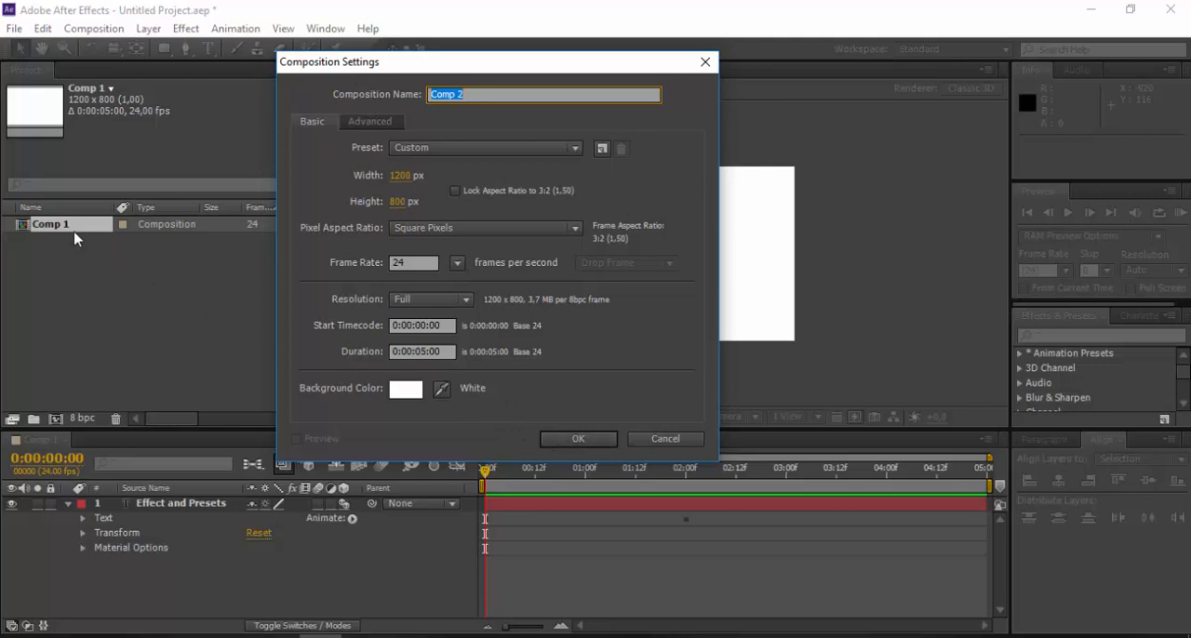
click(666, 441)
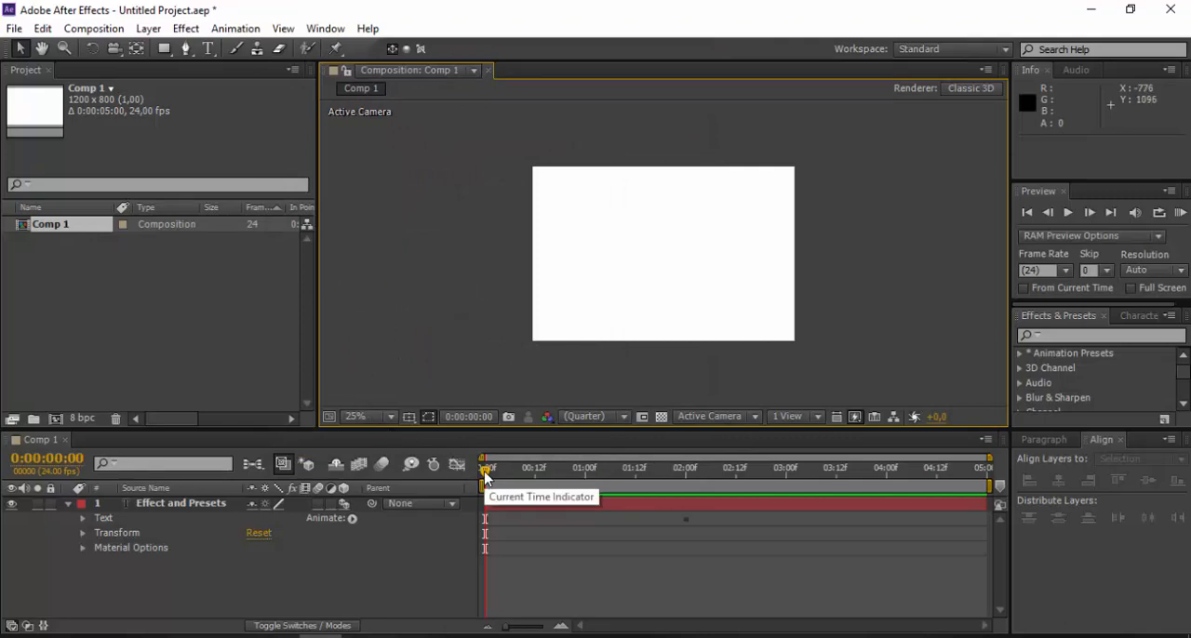
- Move the current time to 0:00:01:18 and delete the existing Effect and Presets text layer
drag(484, 477, 662, 499)
click(225, 504)
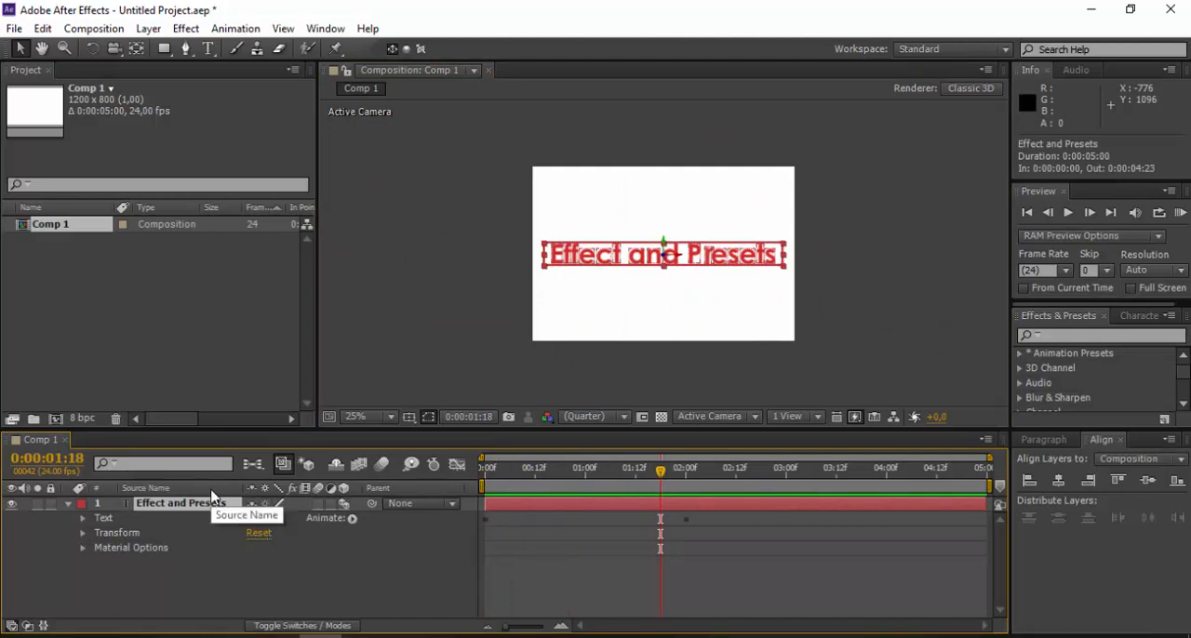
key(Delete)
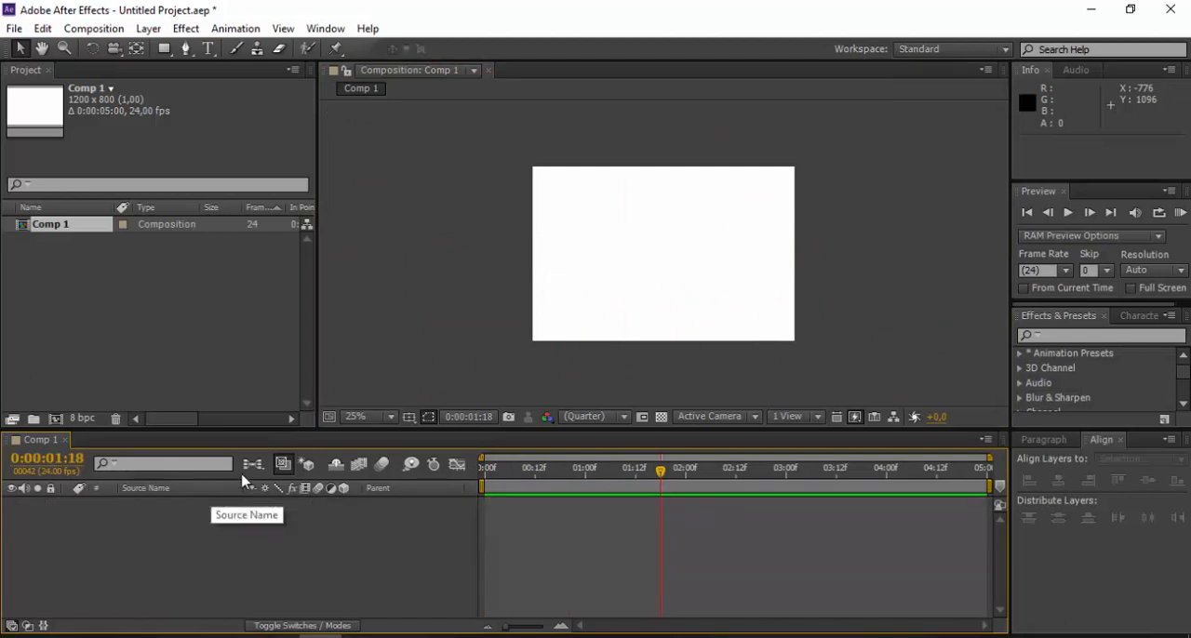
- Add the text "Effect and Presets" to the composition and enlarge it to span most of the frame at mid-height
click(209, 52)
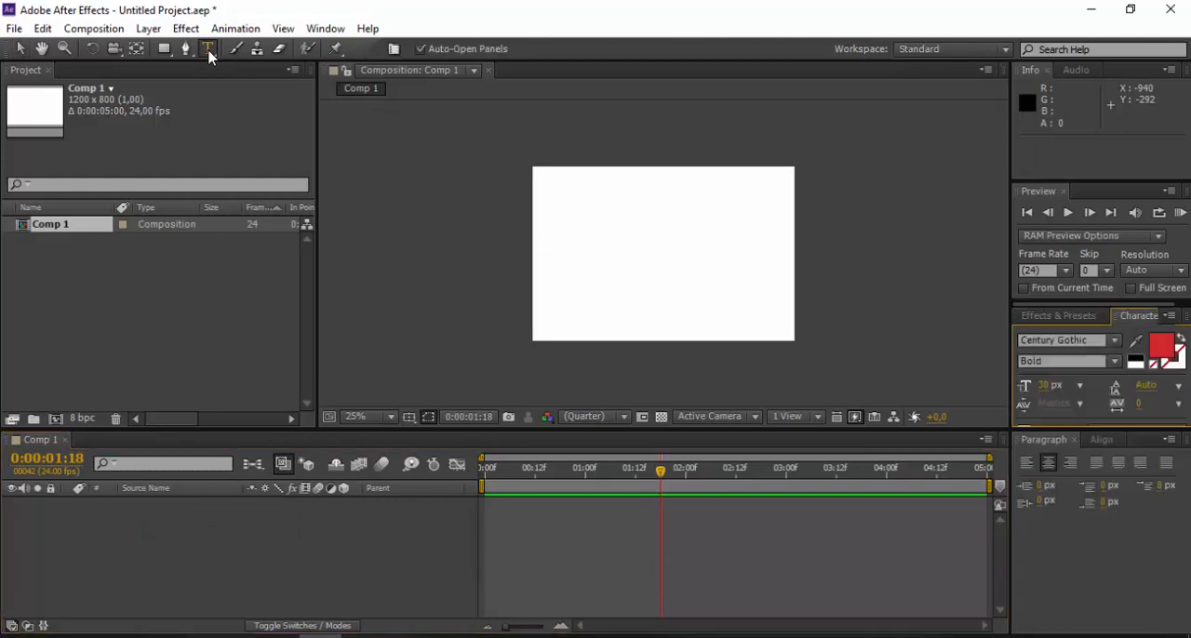
click(571, 234)
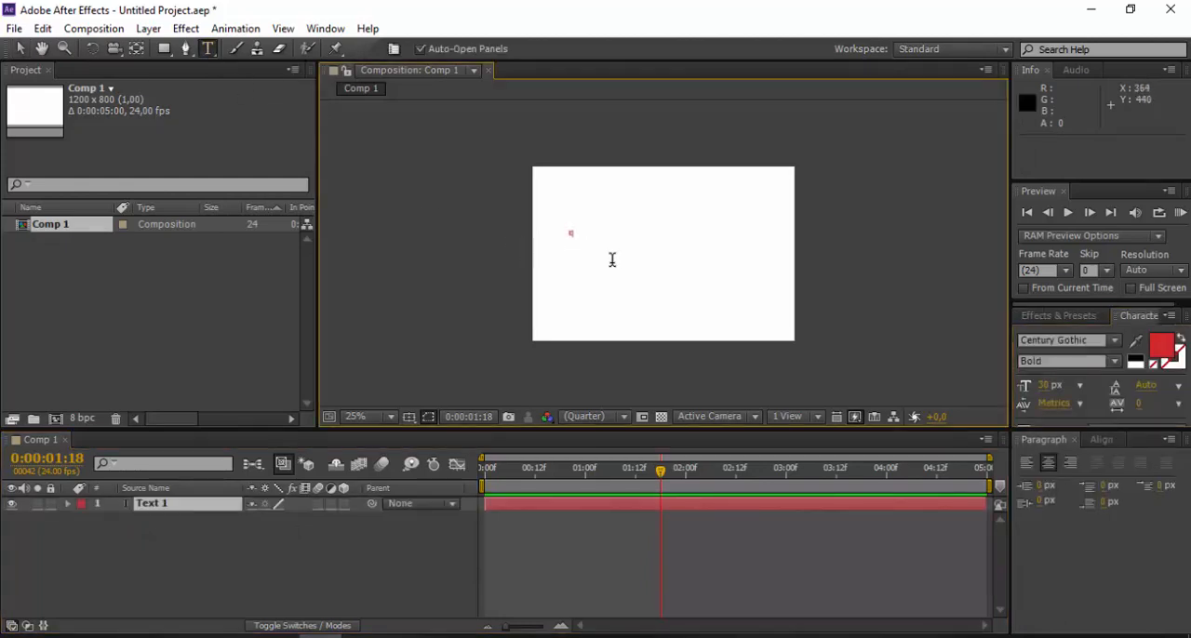
text(Effect and Presets)
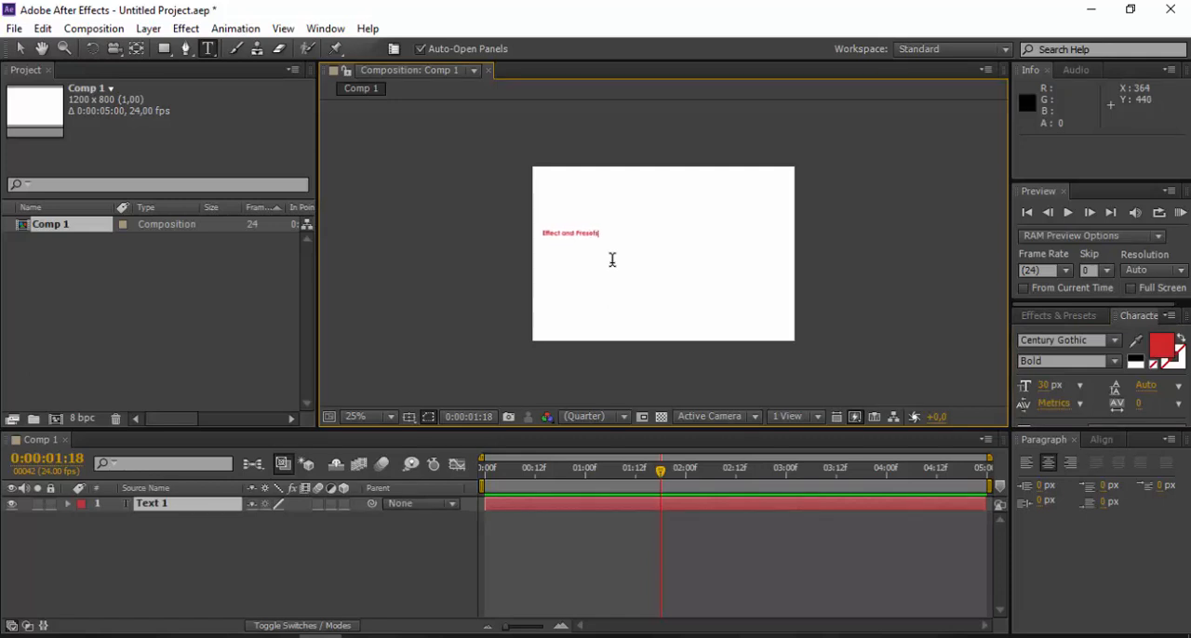
click(17, 52)
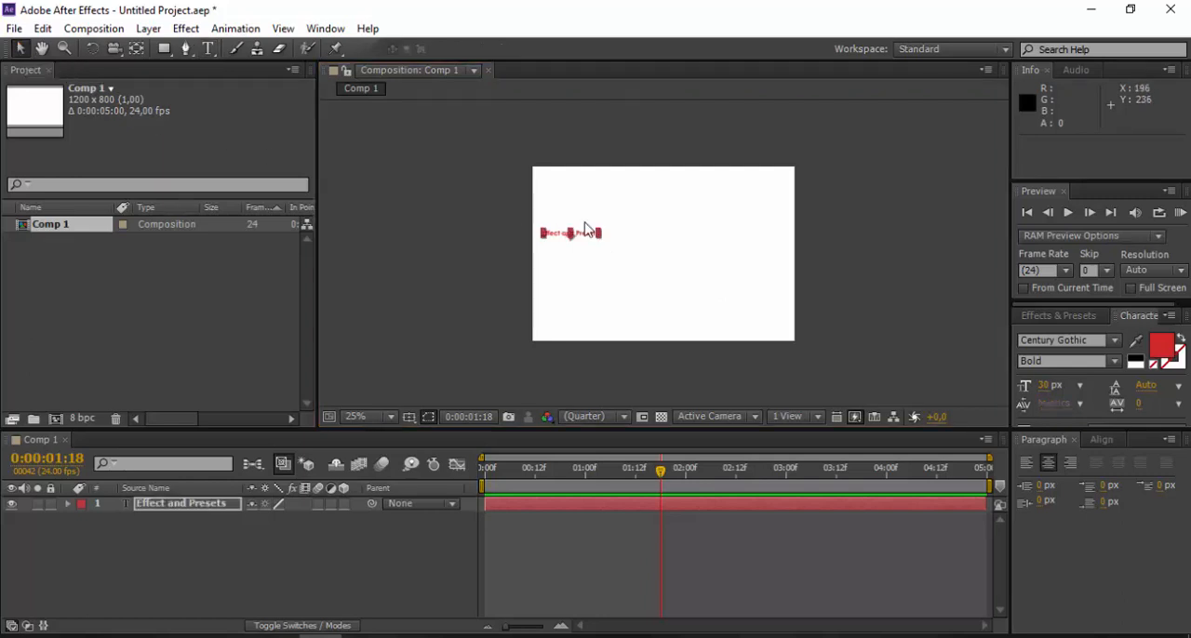
drag(601, 235, 722, 261)
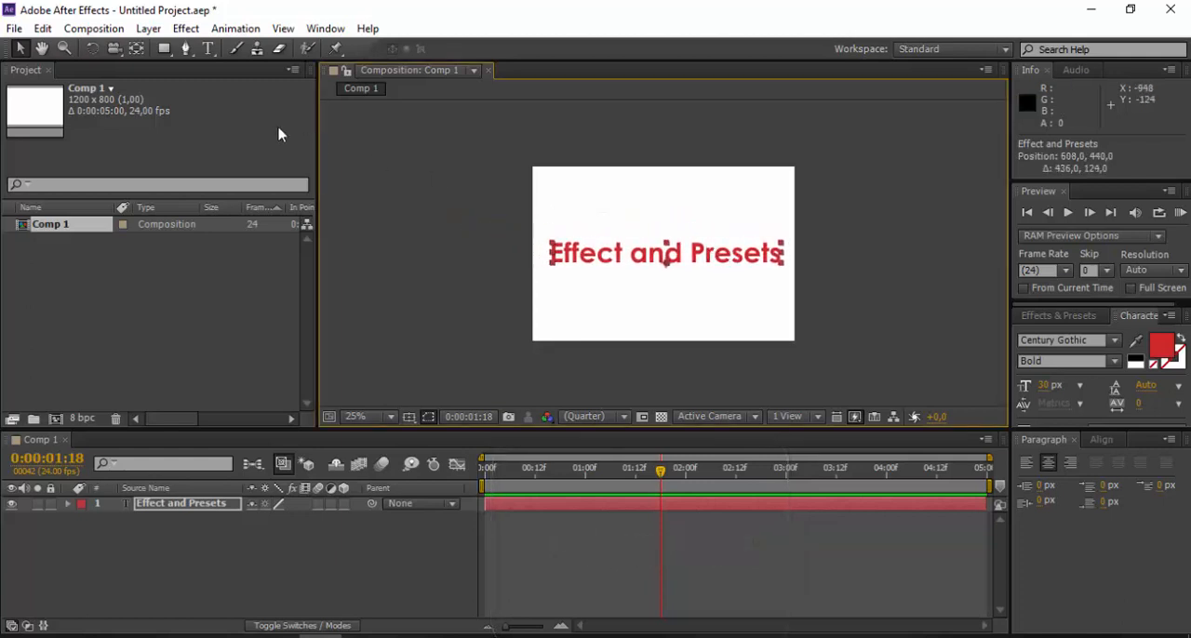
- Move the text layer's anchor point up to the middle of the lettering with the Pan Behind tool
click(136, 53)
key(period)
key(period)
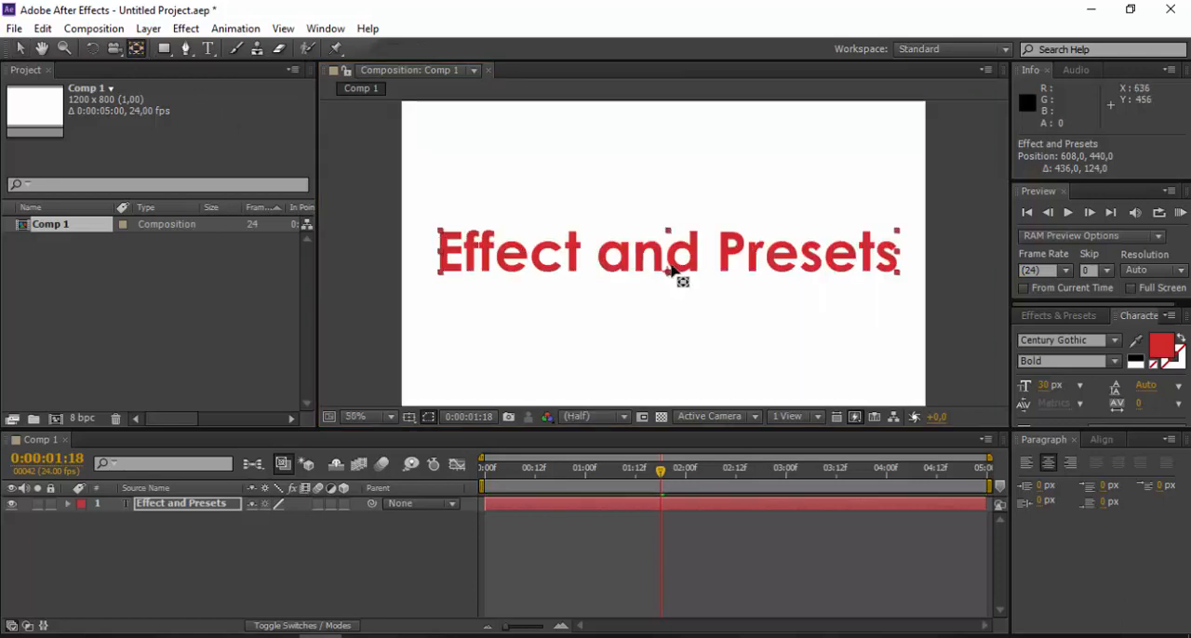
drag(666, 269, 666, 254)
key(comma)
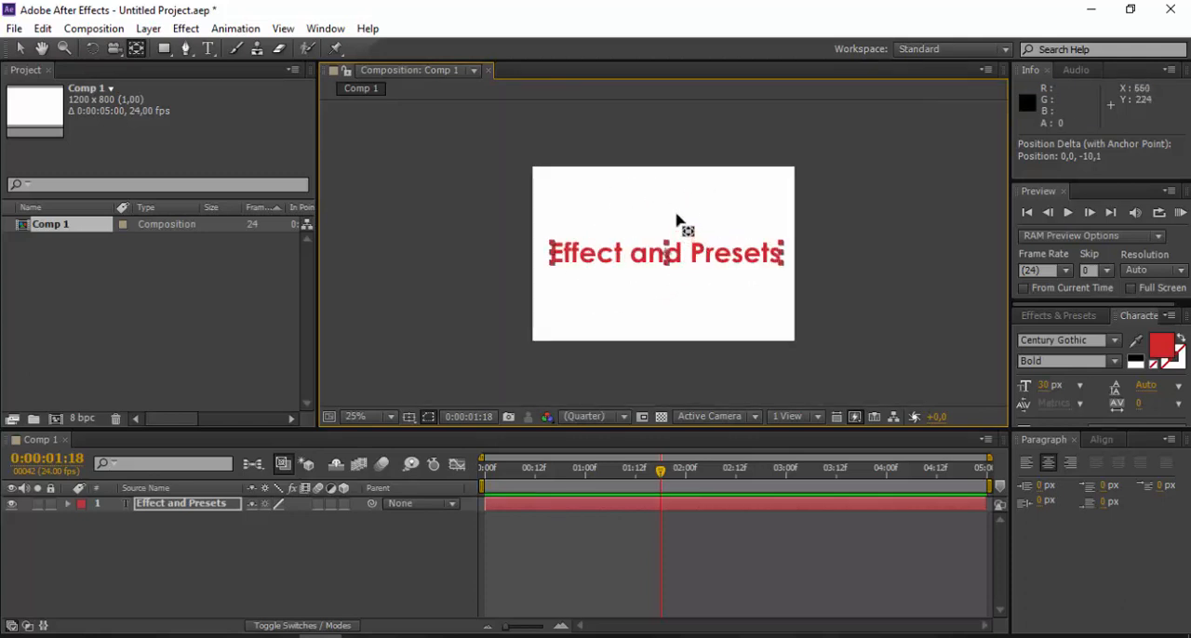
- Align the text layer to the horizontal and vertical centre of the composition, and return to the Selection tool
click(321, 28)
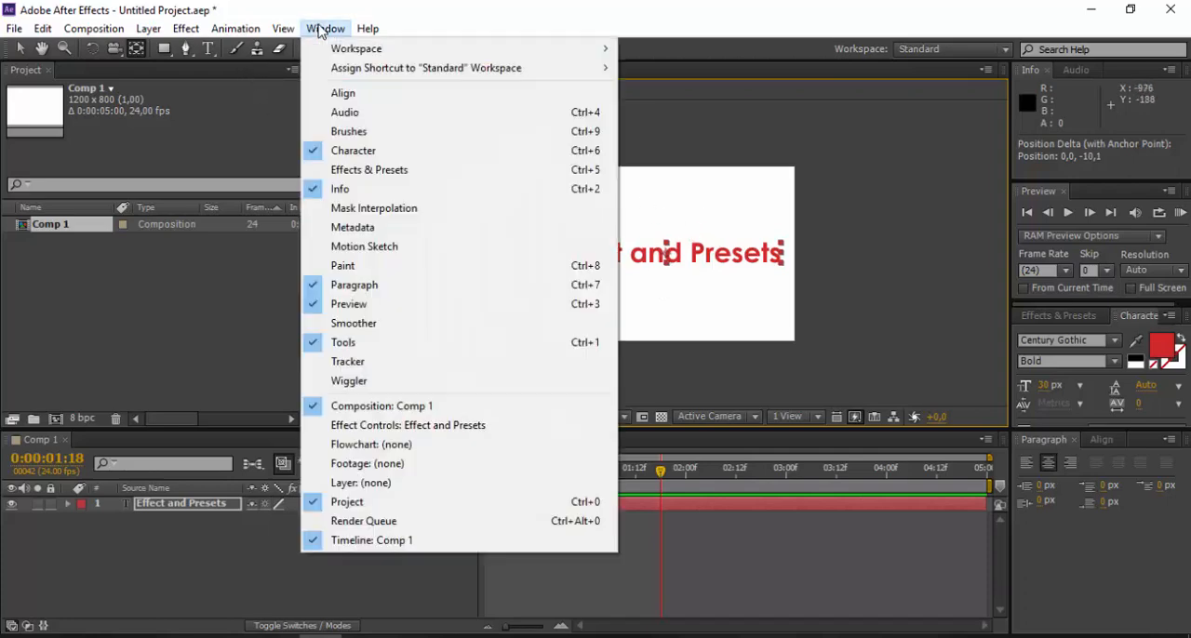
click(364, 101)
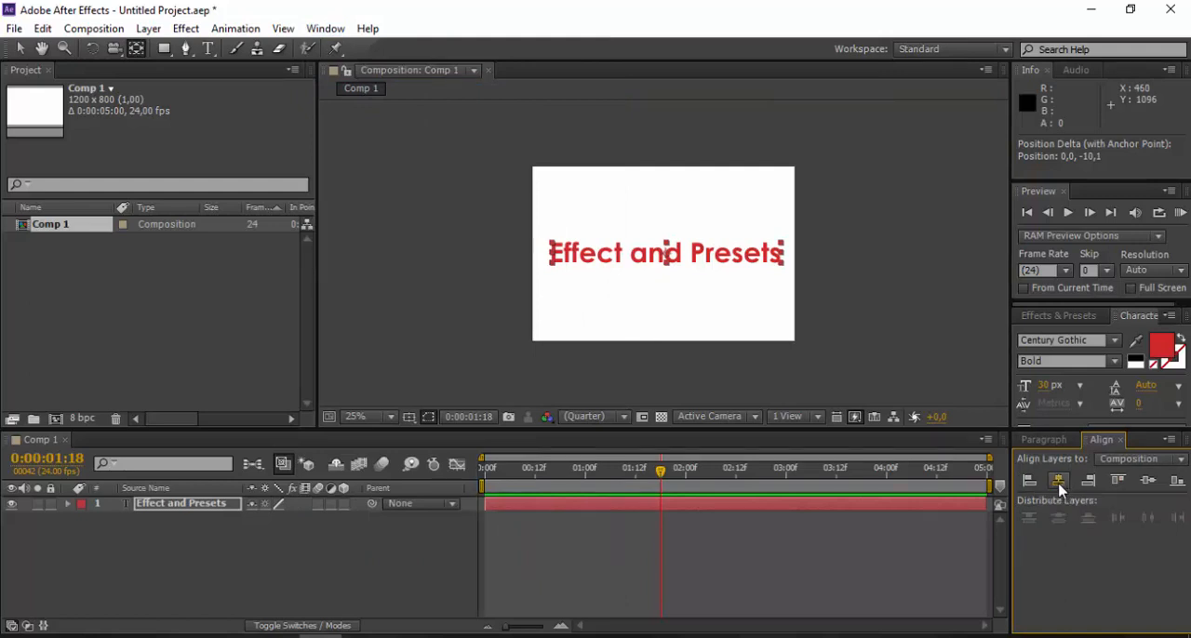
click(1057, 481)
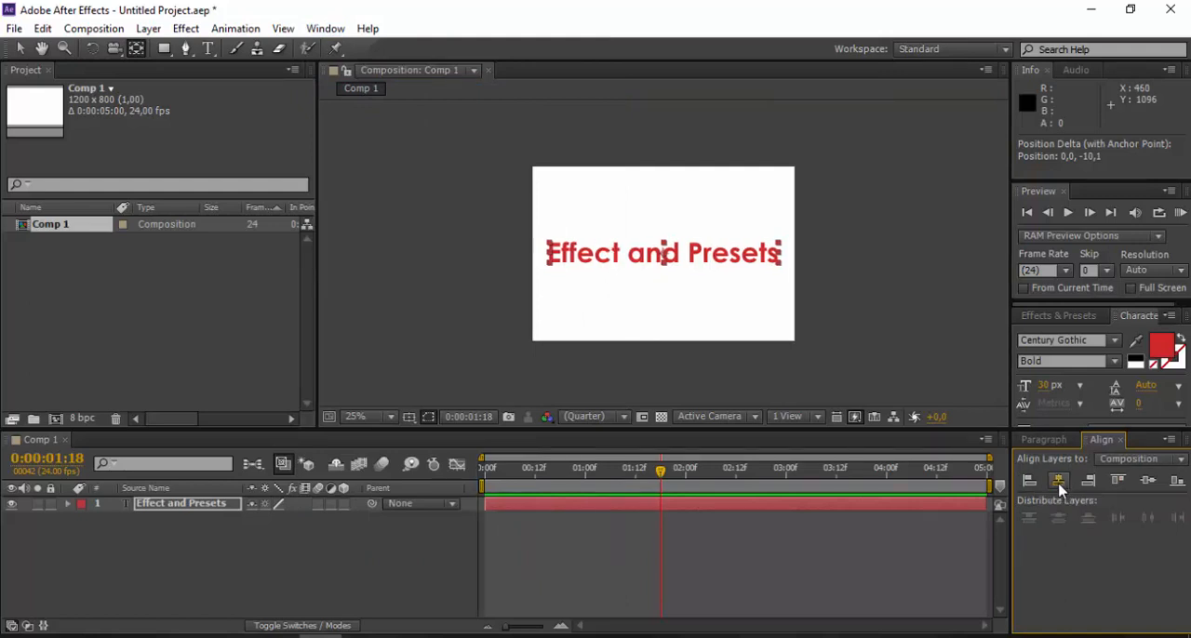
click(1150, 482)
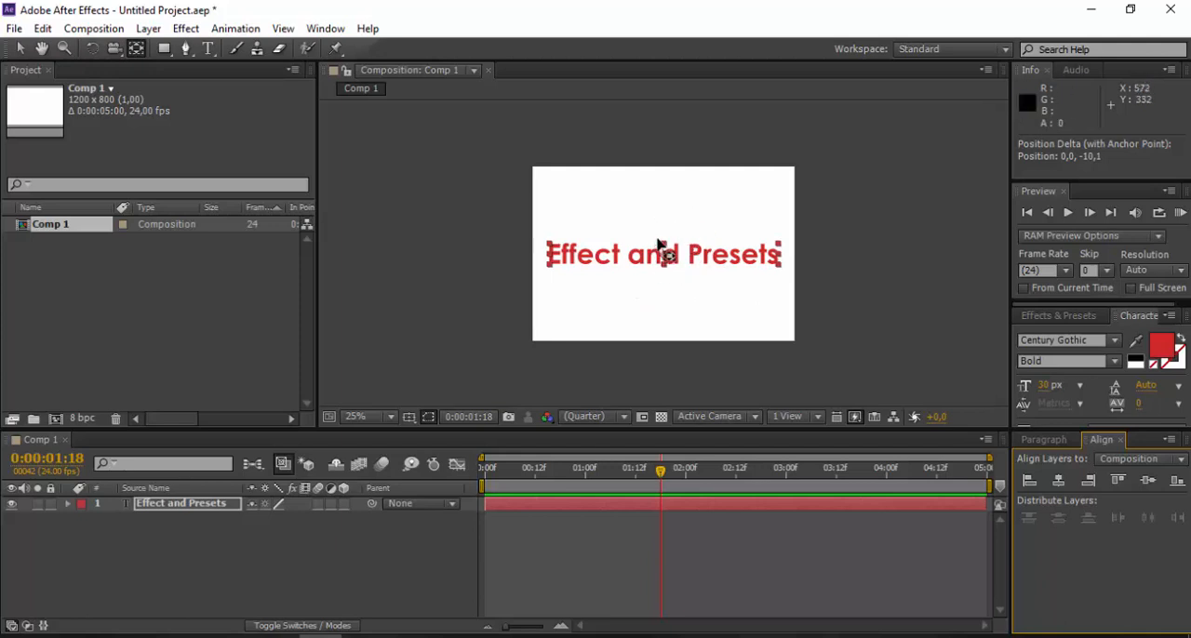
click(20, 49)
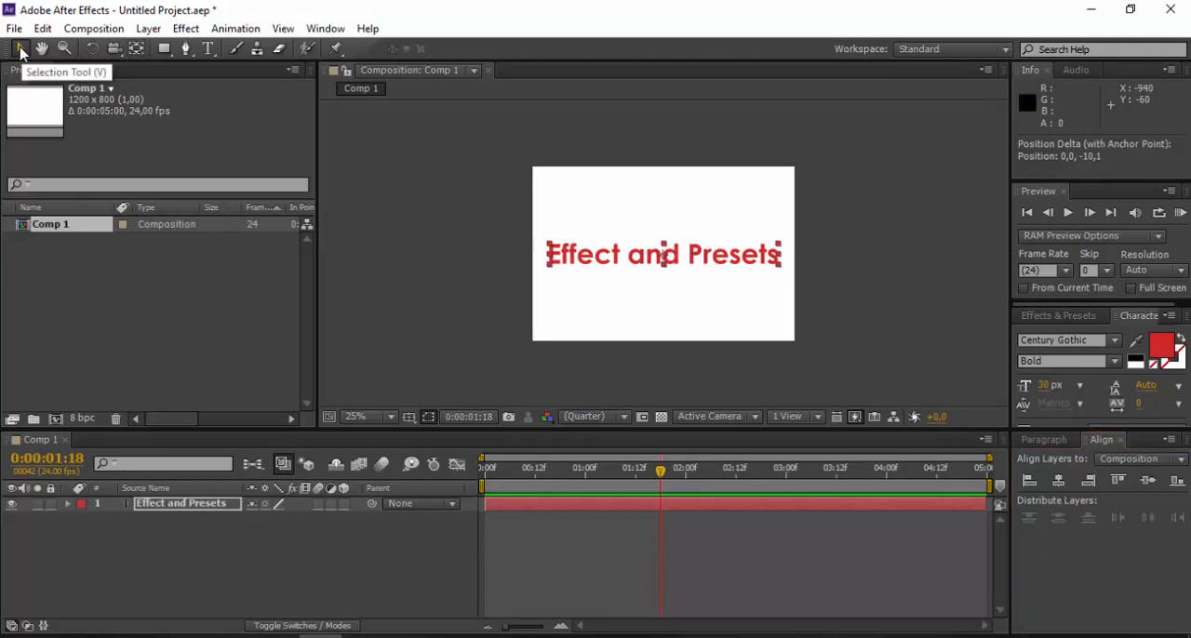
key(period)
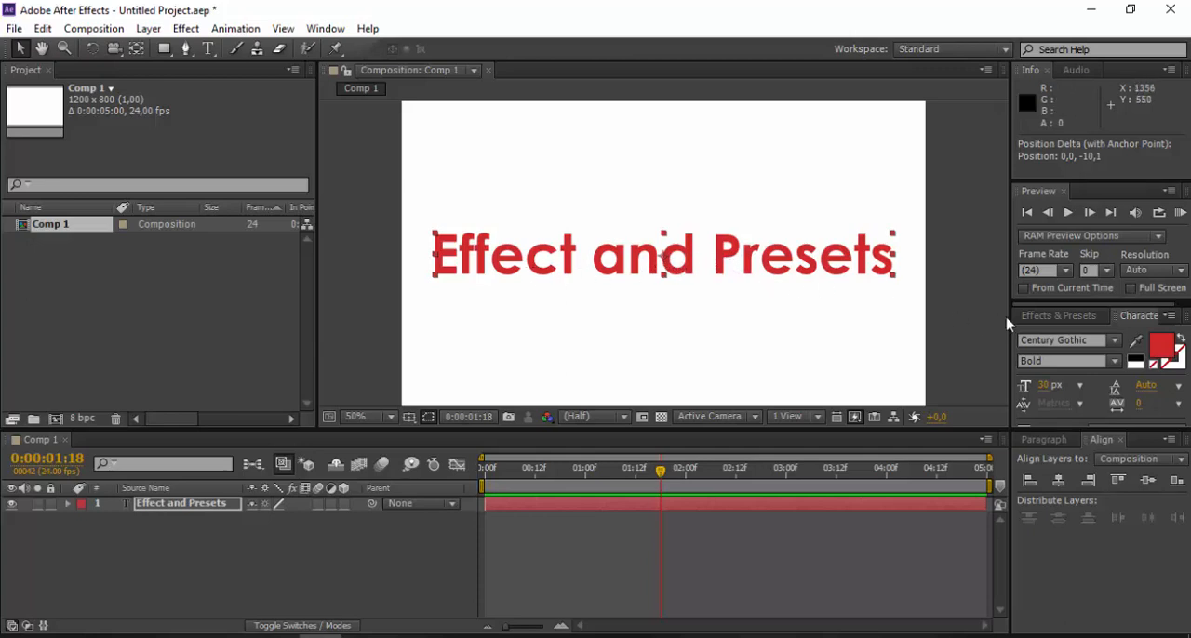
- Search the effects and presets for "type" and apply the Typewriter animation preset to the Effect and Presets text layer
click(1057, 317)
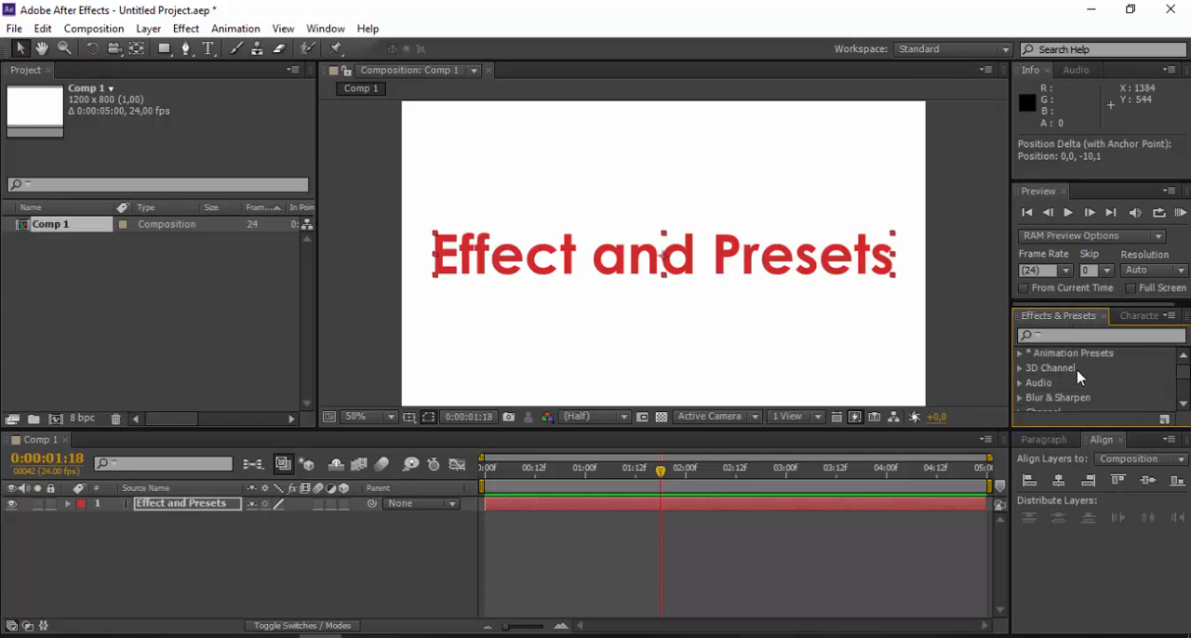
scroll(1079, 377, down, 6)
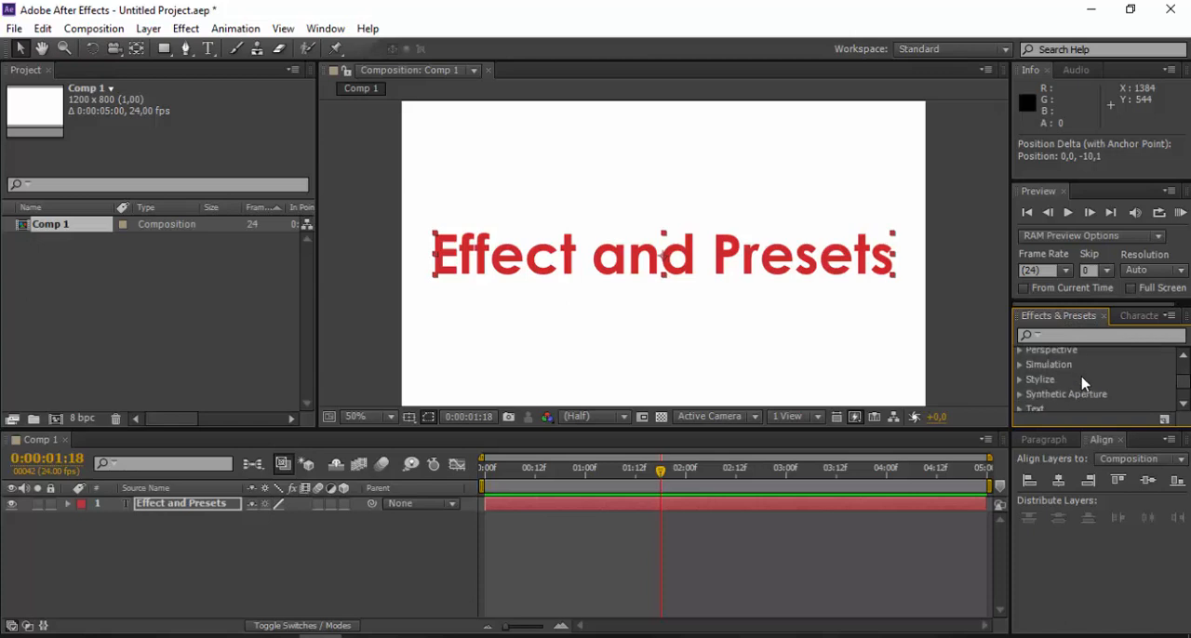
scroll(1079, 385, down, 1)
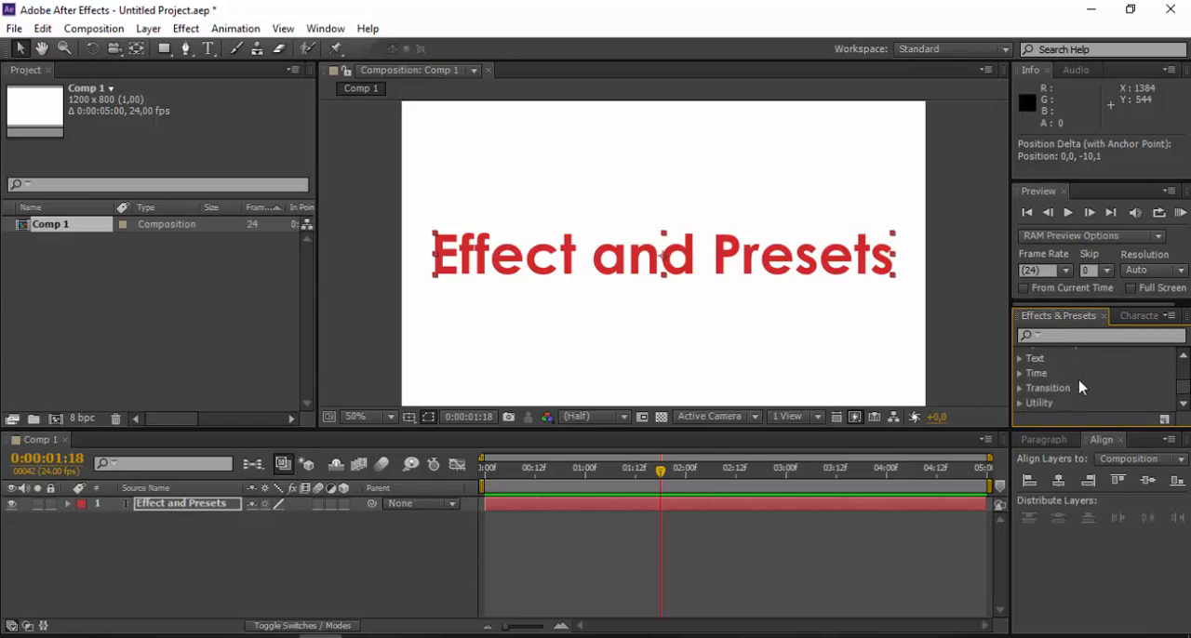
scroll(1078, 388, up, 7)
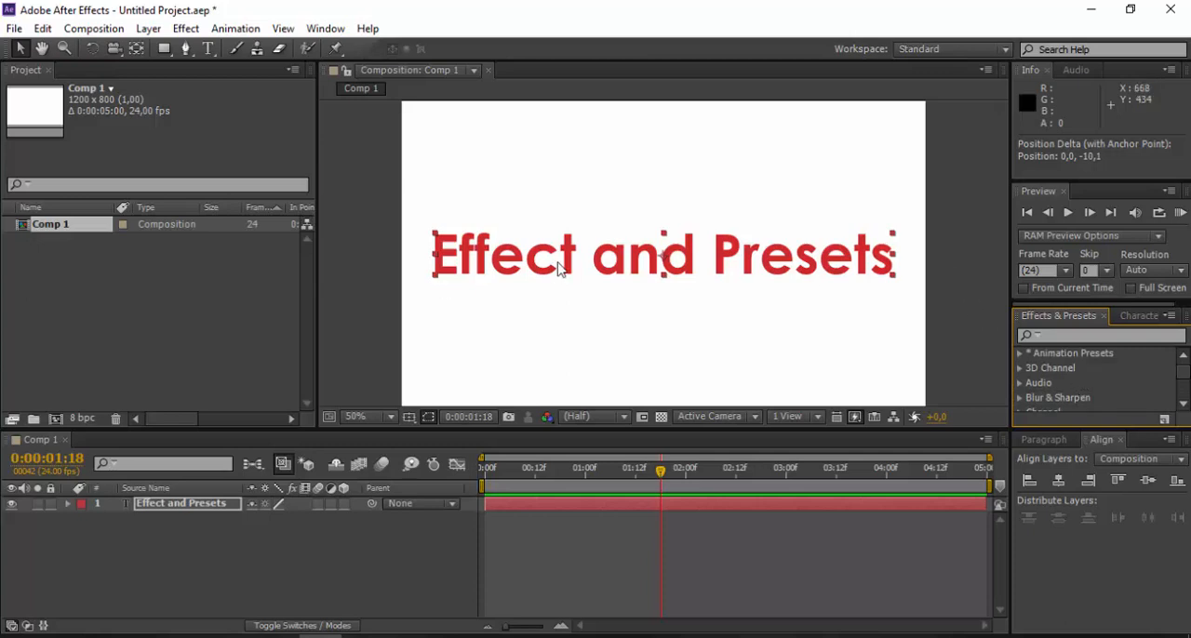
click(1068, 336)
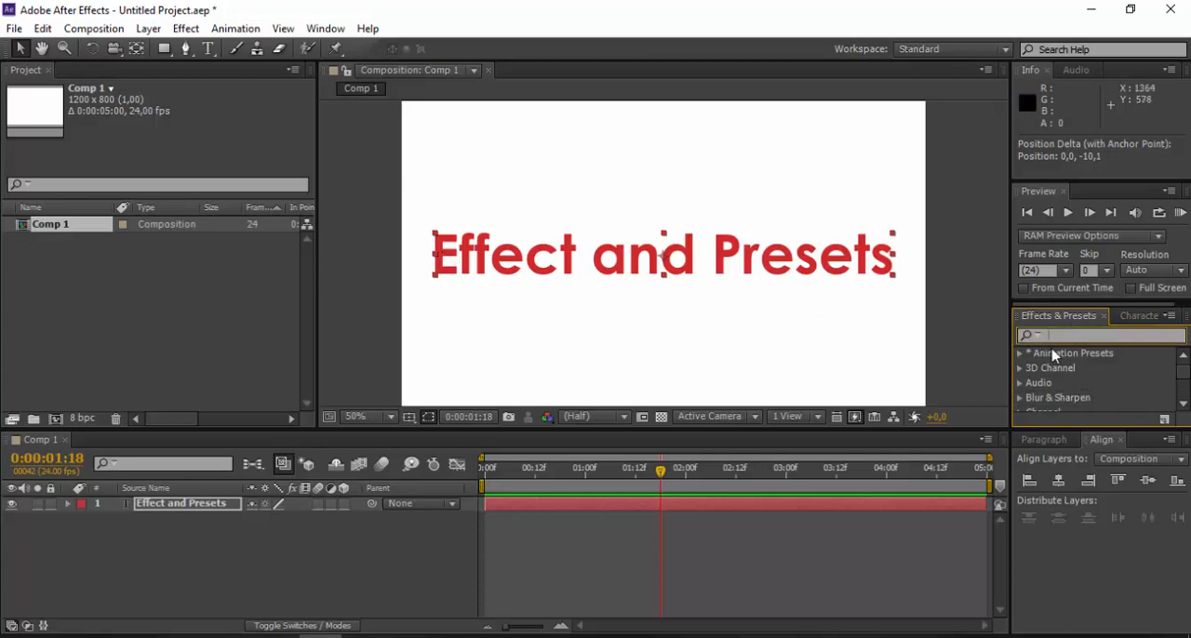
text(type)
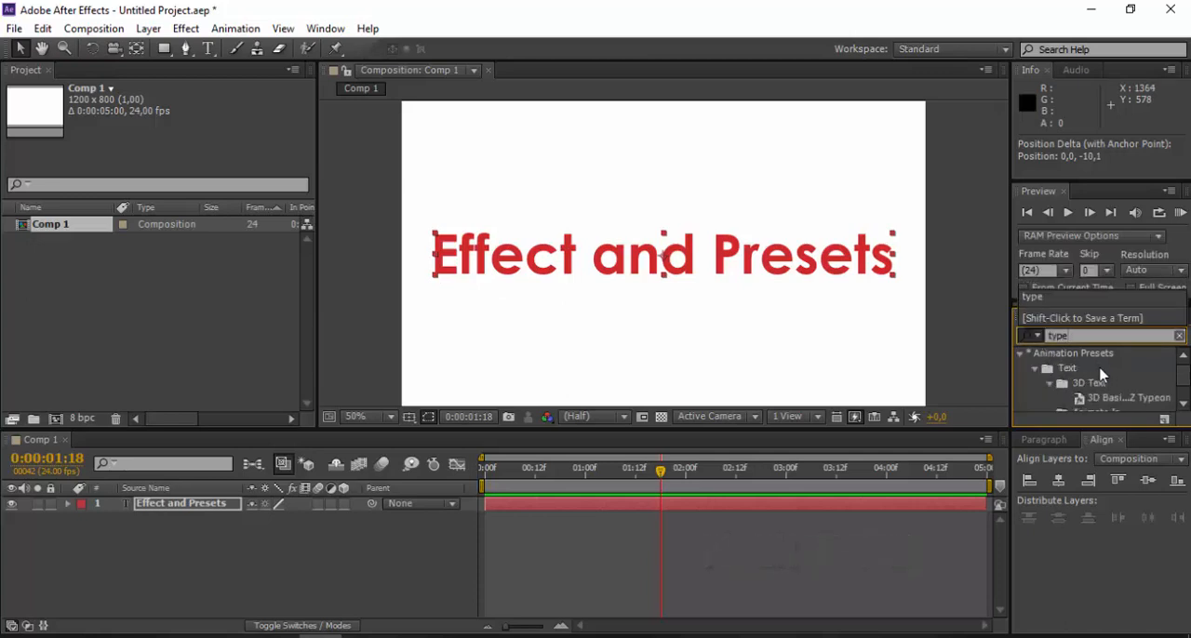
click(1093, 376)
scroll(1093, 379, down, 1)
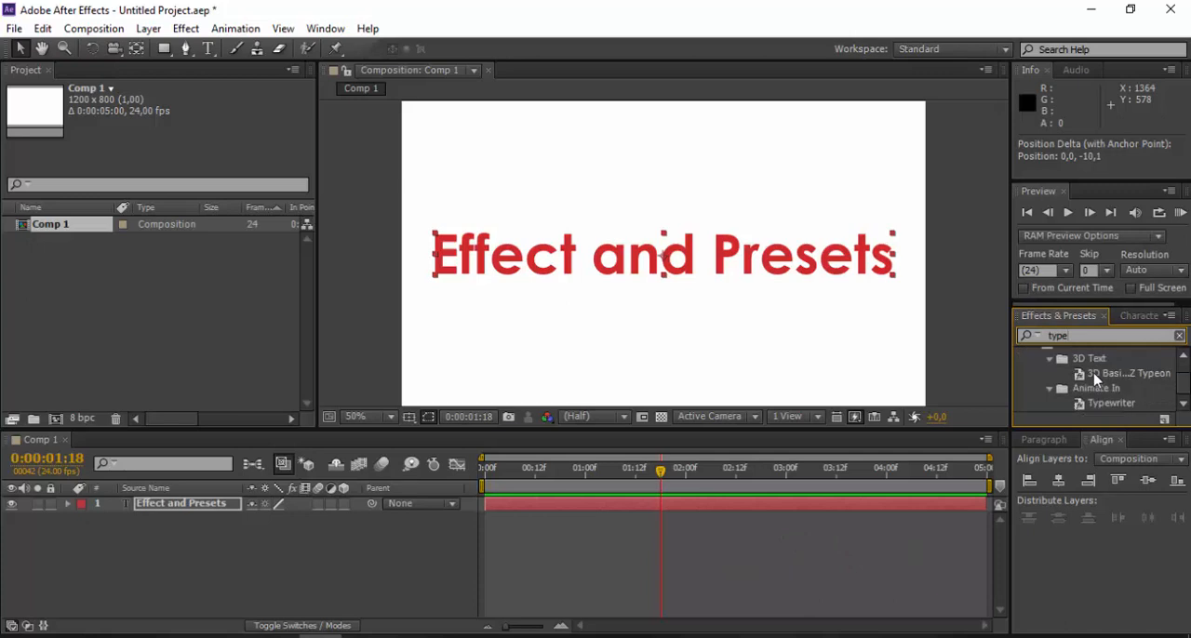
click(1112, 404)
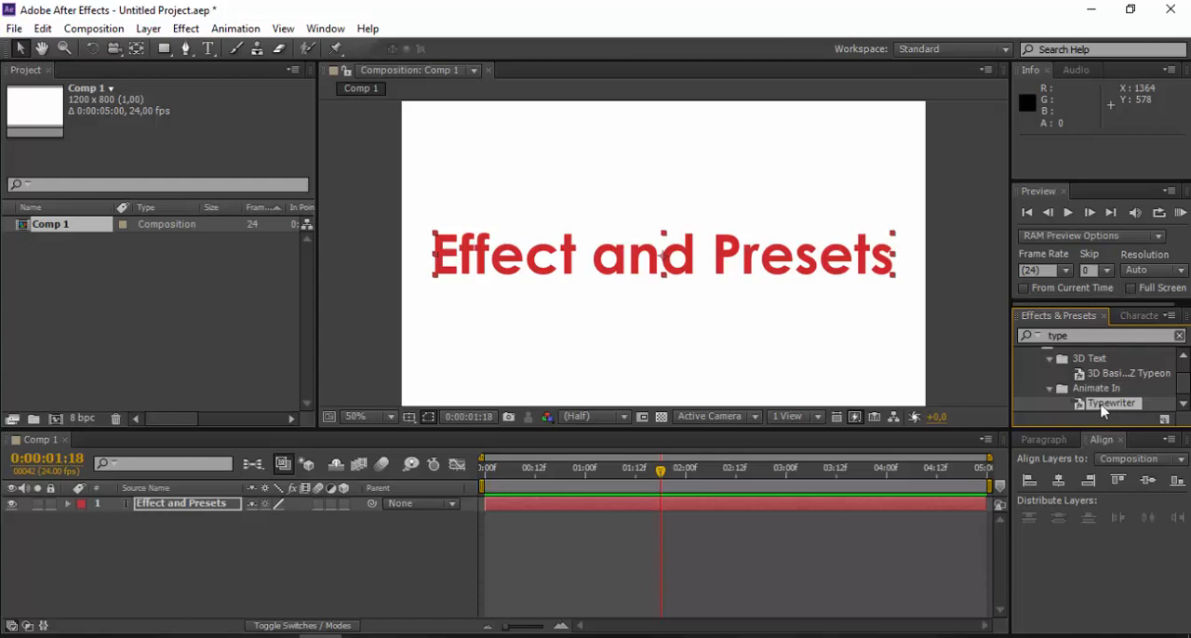
drag(1102, 412, 193, 508)
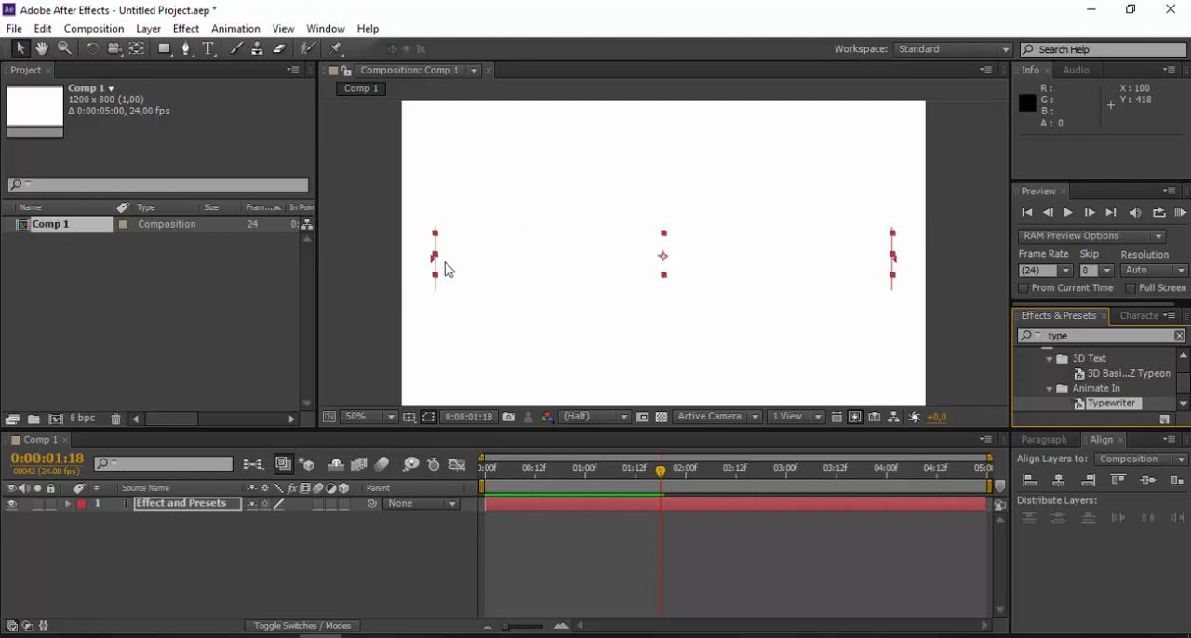
- Scrub the timeline to 0:00:03:02 and play a RAM preview of the typewriter text animation
drag(487, 471, 795, 493)
right_click(646, 558)
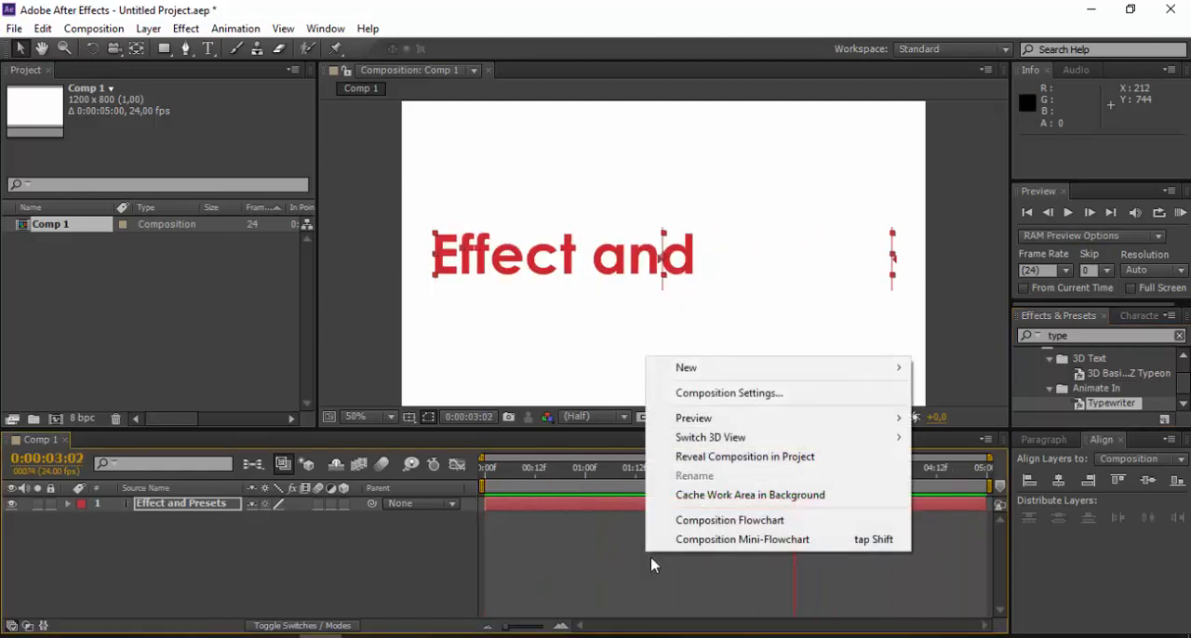
mouse_move(758, 427)
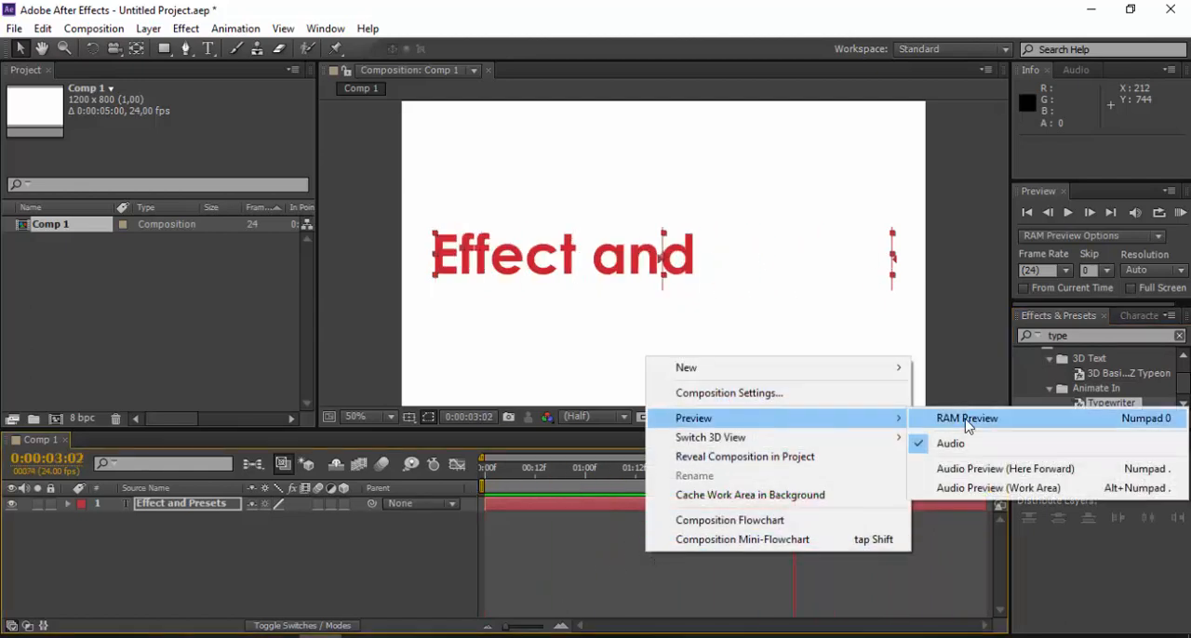
click(948, 339)
right_click(950, 349)
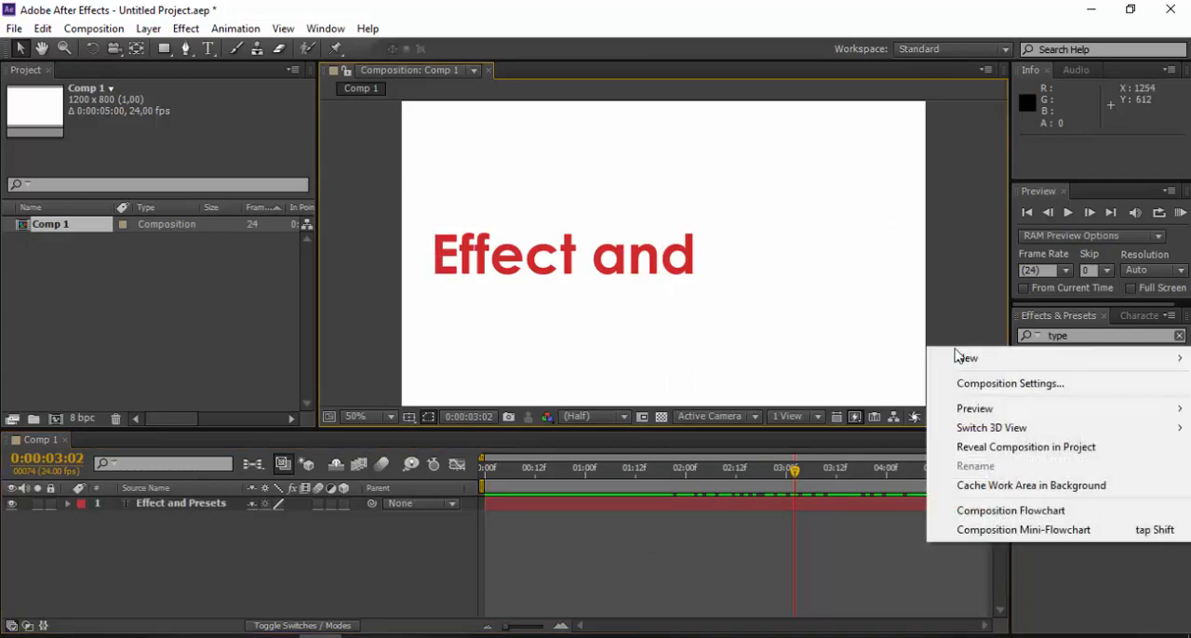
mouse_move(977, 414)
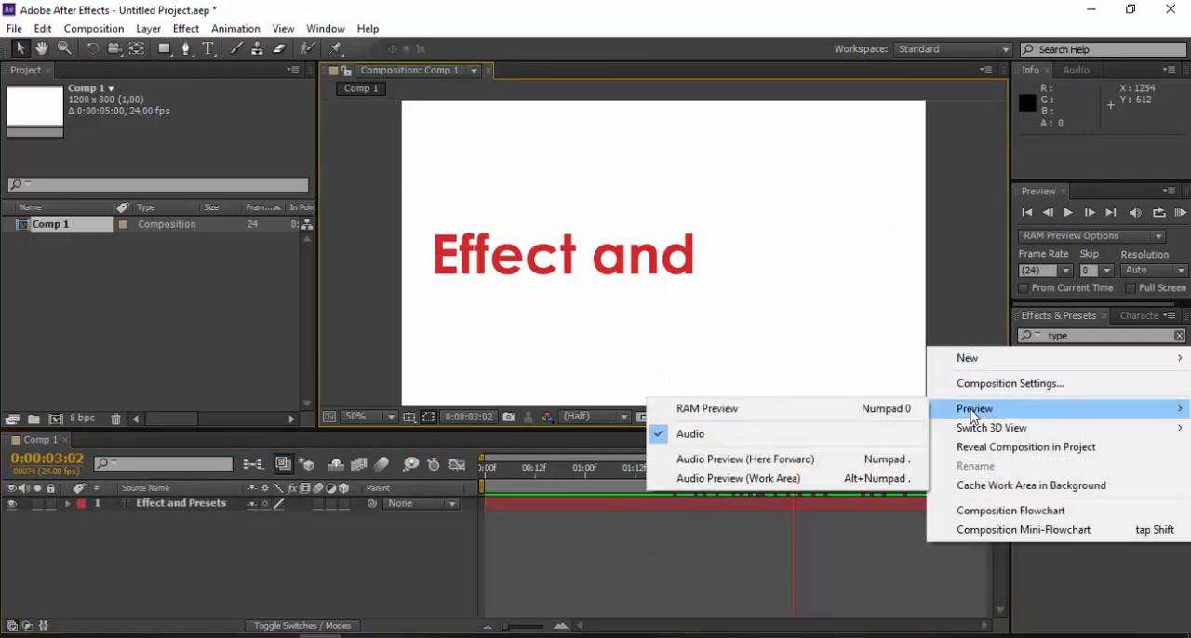
click(810, 414)
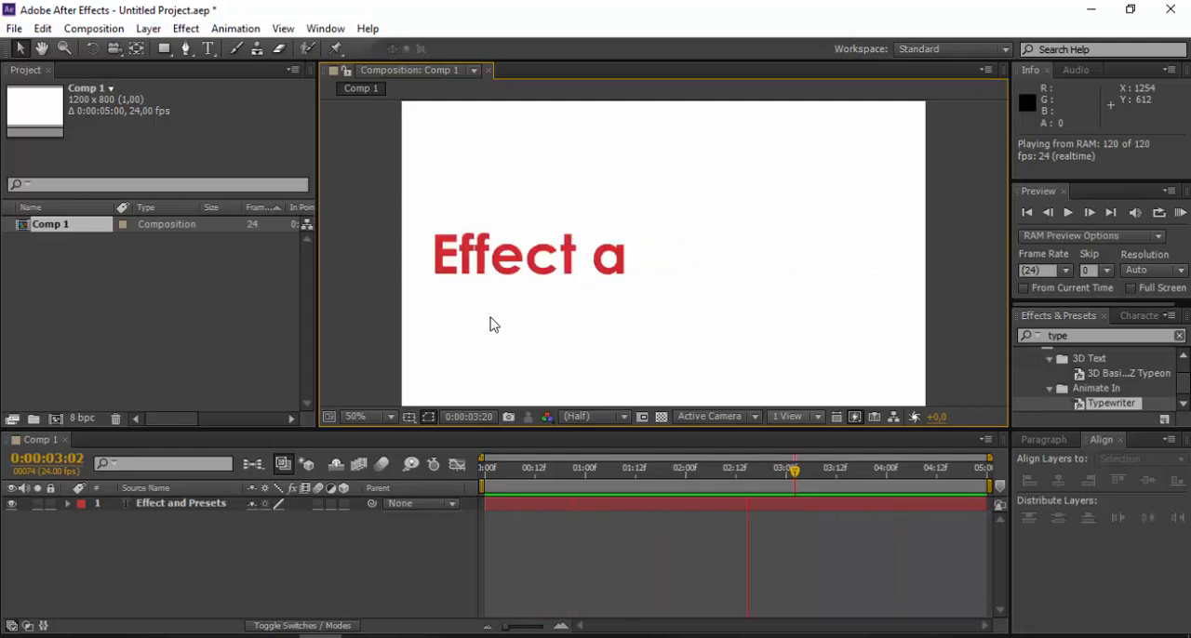
key(space)
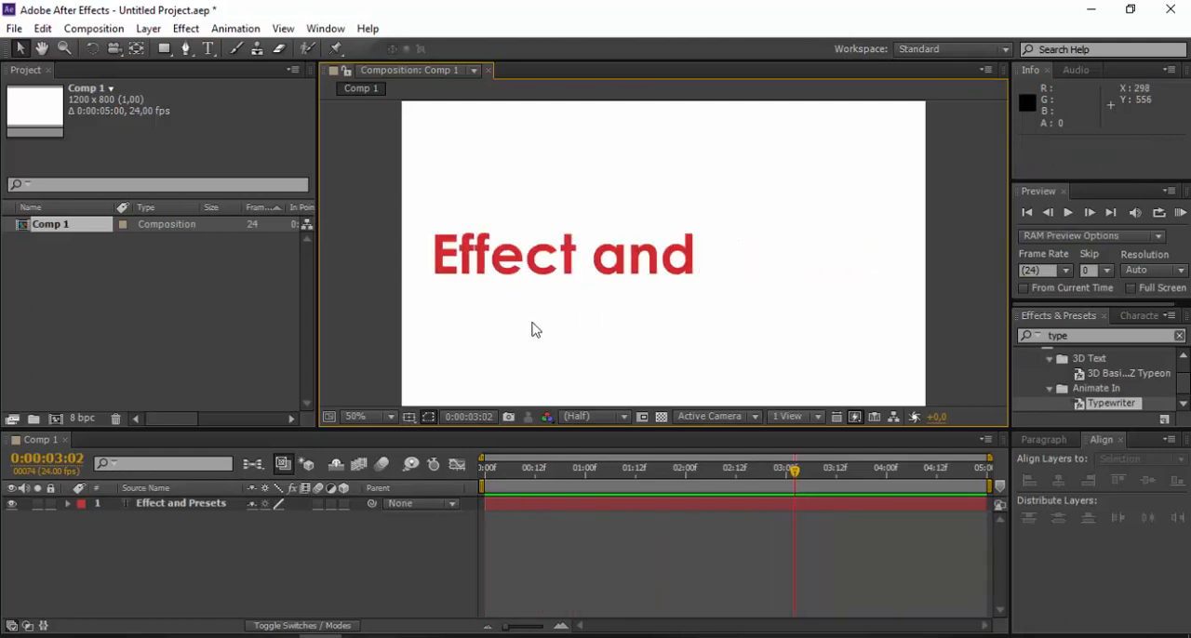
- Undo the Typewriter preset applied to the text layer
key(ctrl+z)
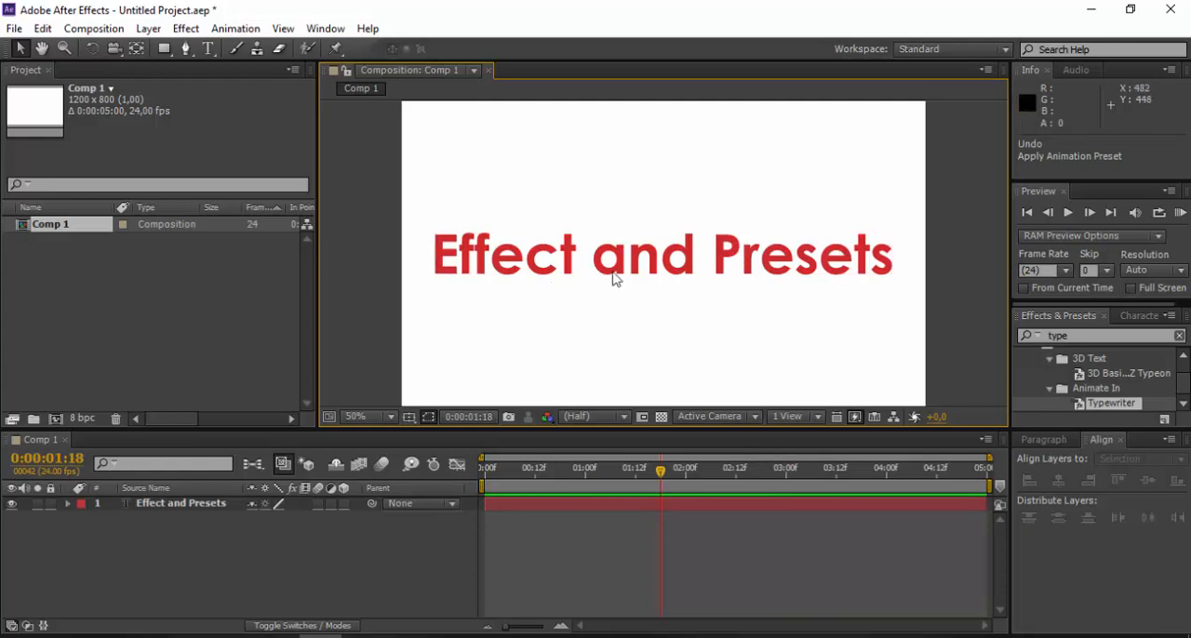
- Replace the effects and presets search term with "3d"
click(1083, 336)
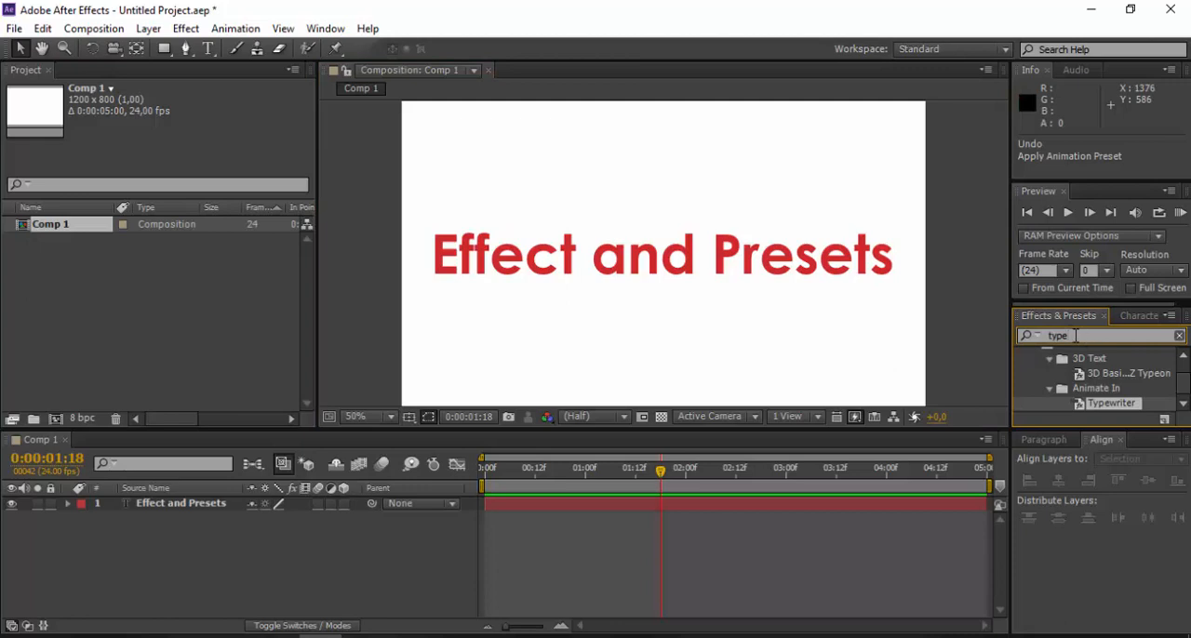
key(BackSpace)
key(BackSpace)
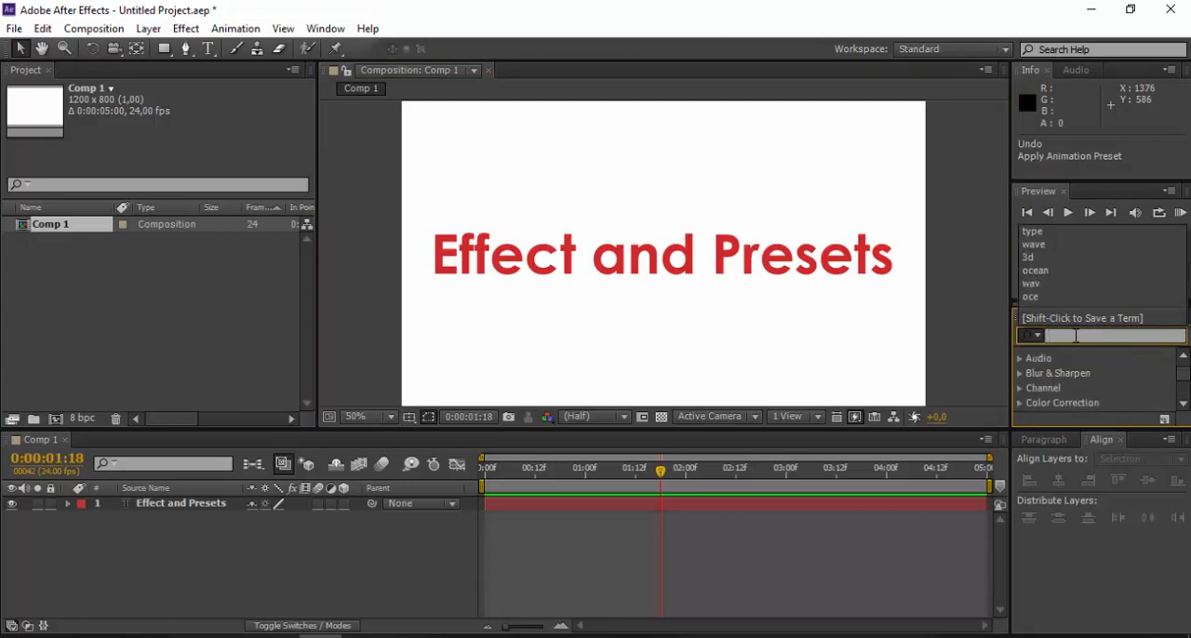
text(3d)
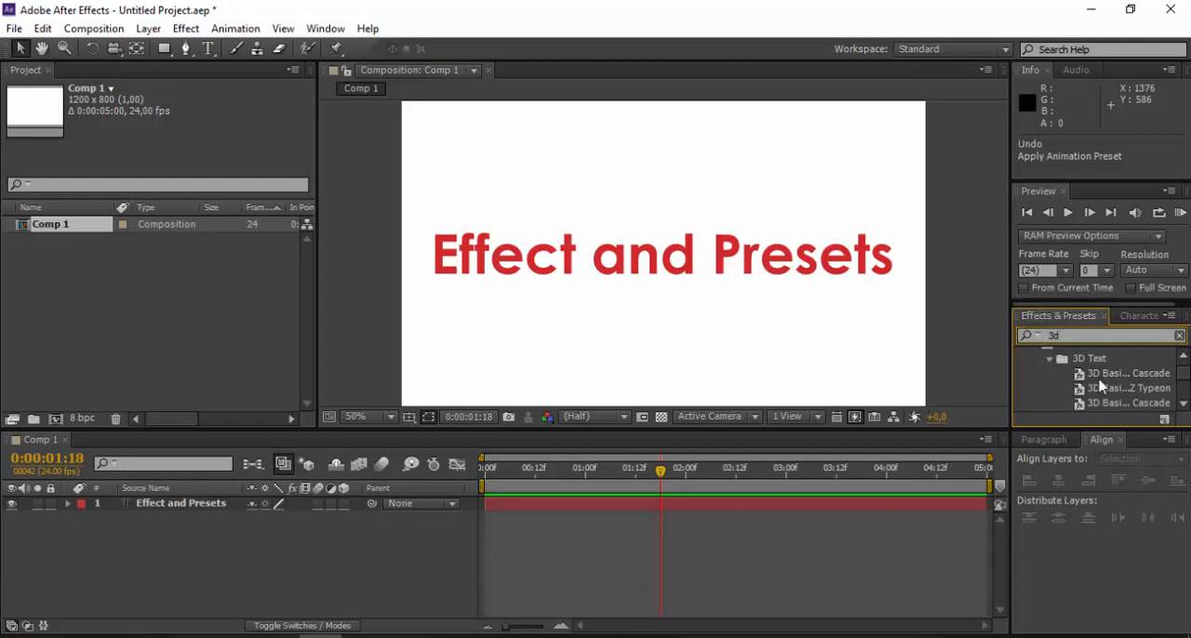
- Apply the 3D Basi... Cascade preset listed just after Z Typeon to the text layer and scrub to 0:00:04:22
scroll(1100, 386, down, 1)
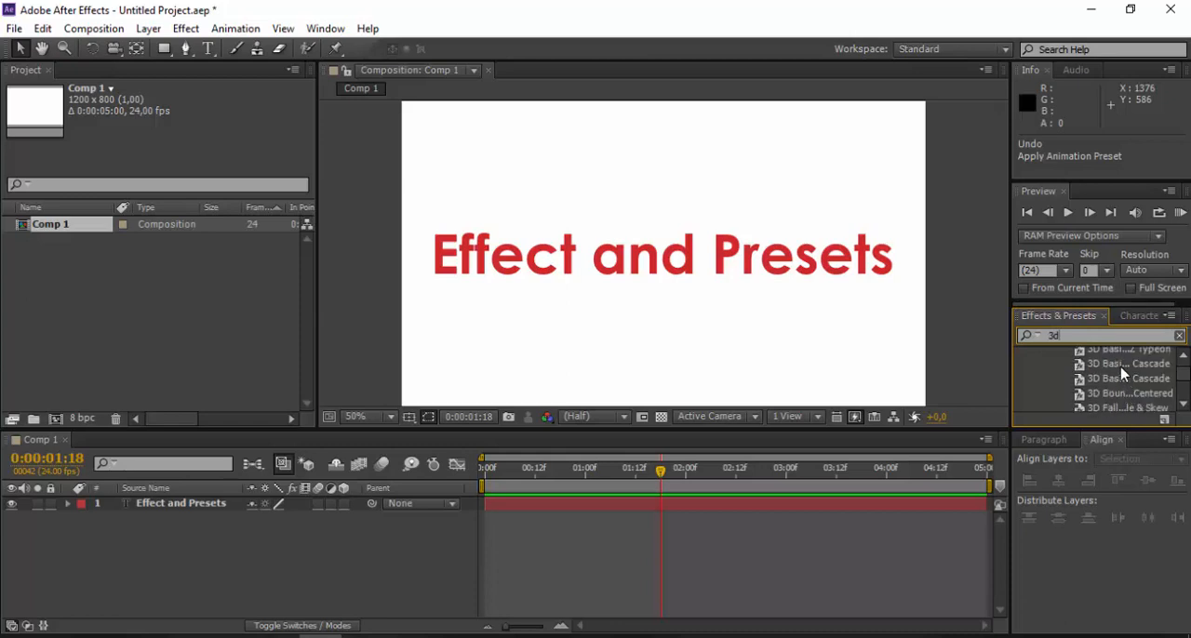
drag(1116, 370, 192, 509)
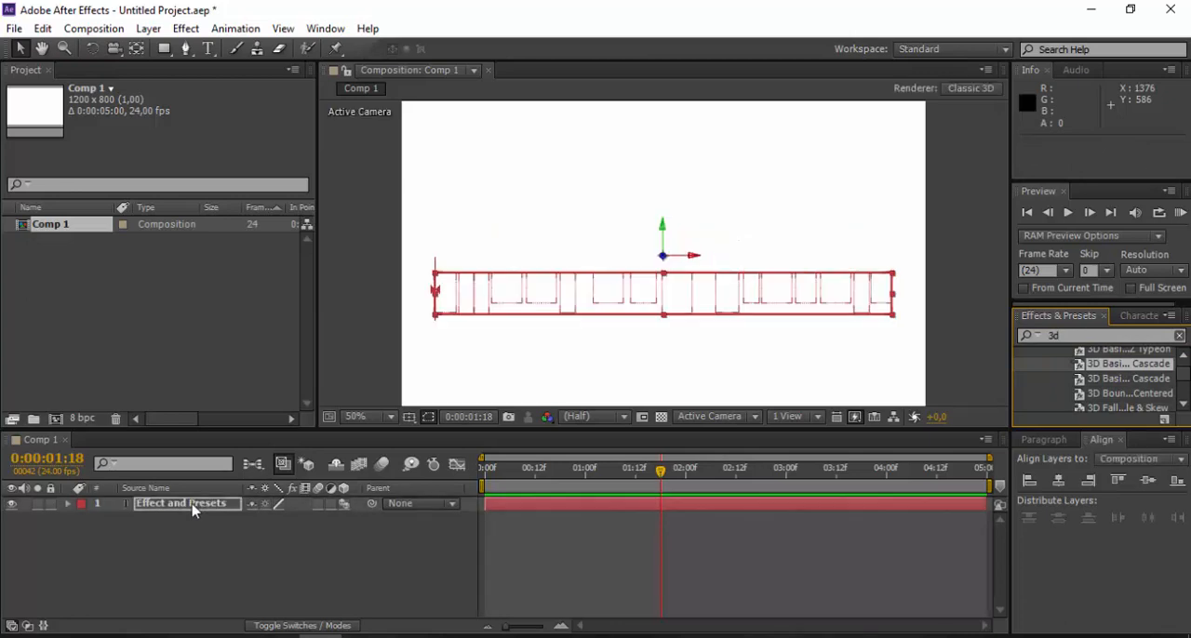
drag(659, 475, 978, 489)
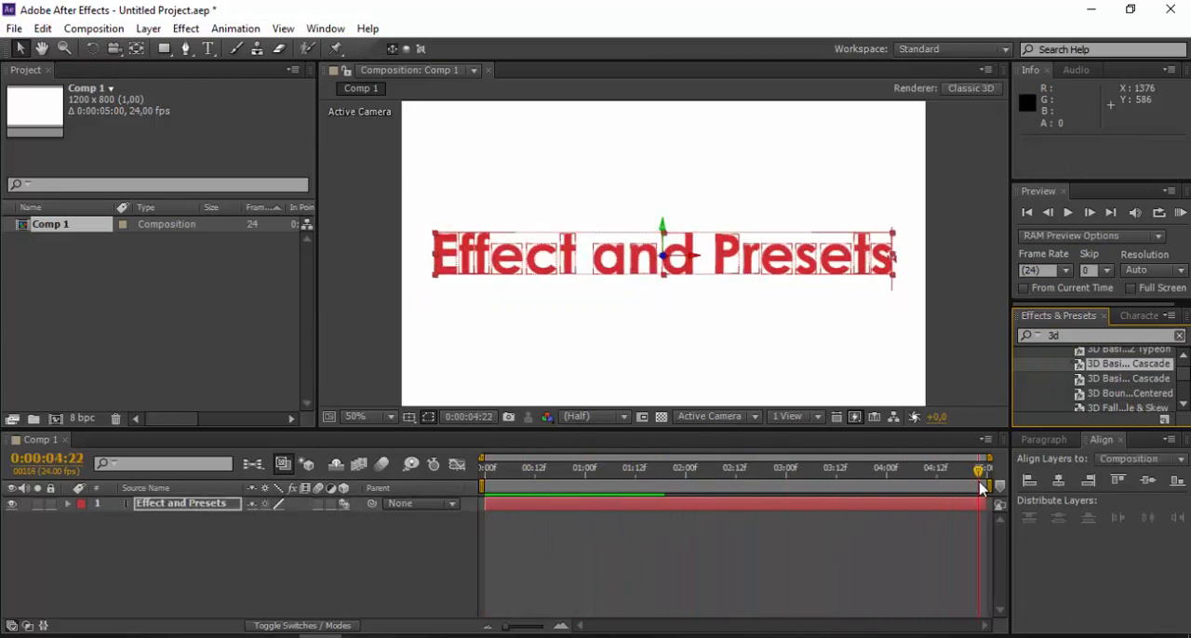
- Play a RAM preview of the cascade text animation, then stop it
right_click(737, 558)
mouse_move(791, 421)
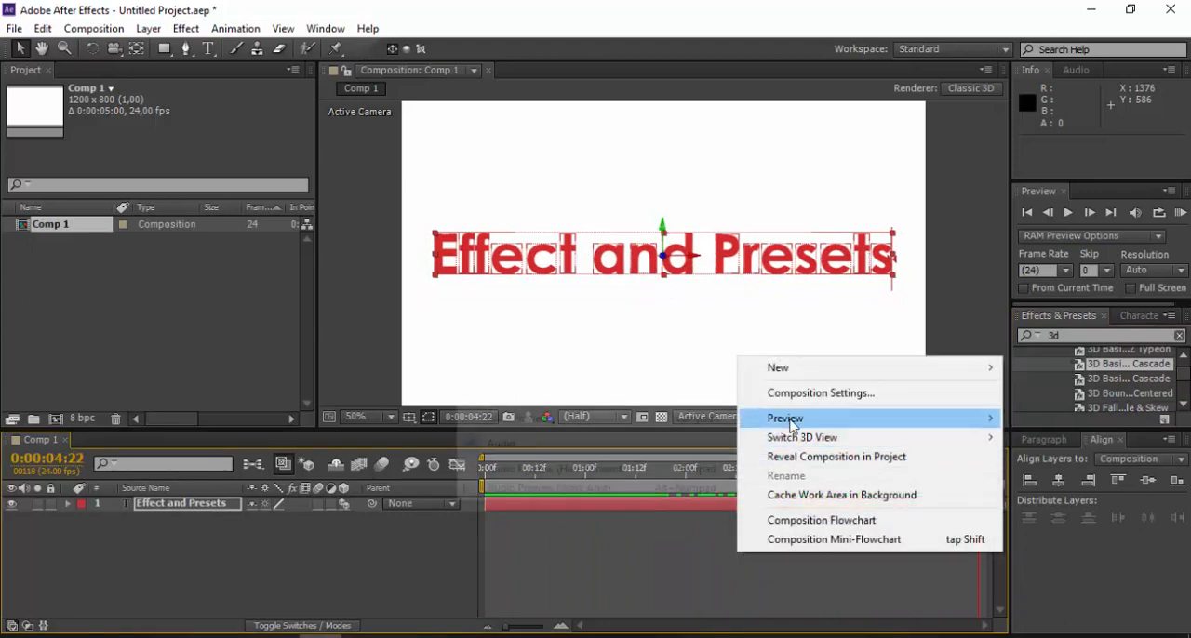
click(675, 423)
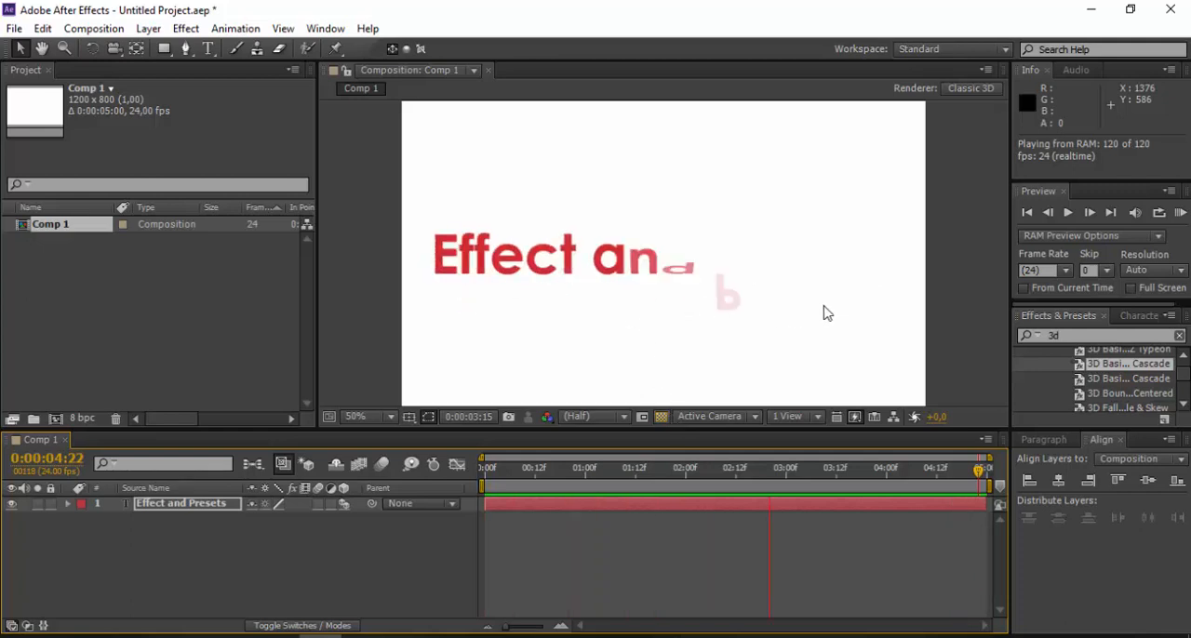
key(space)
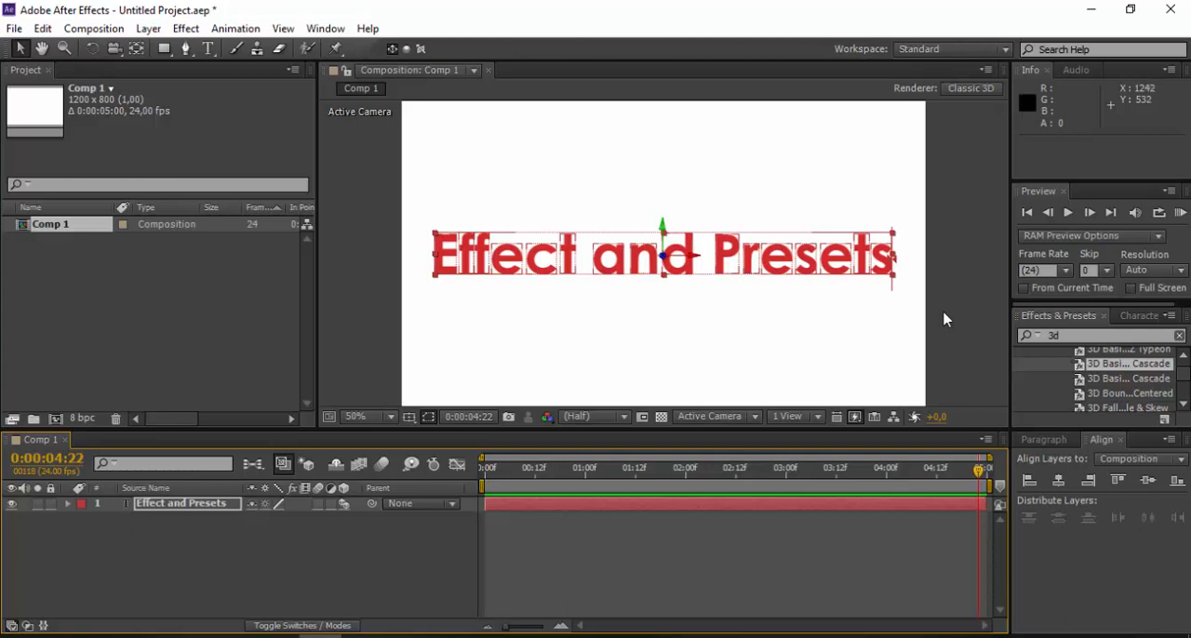
- Undo the Cascade preset and apply the 3D Boun...Centered preset to the Effect and Presets text layer instead
key(ctrl+z)
scroll(1148, 399, down, 1)
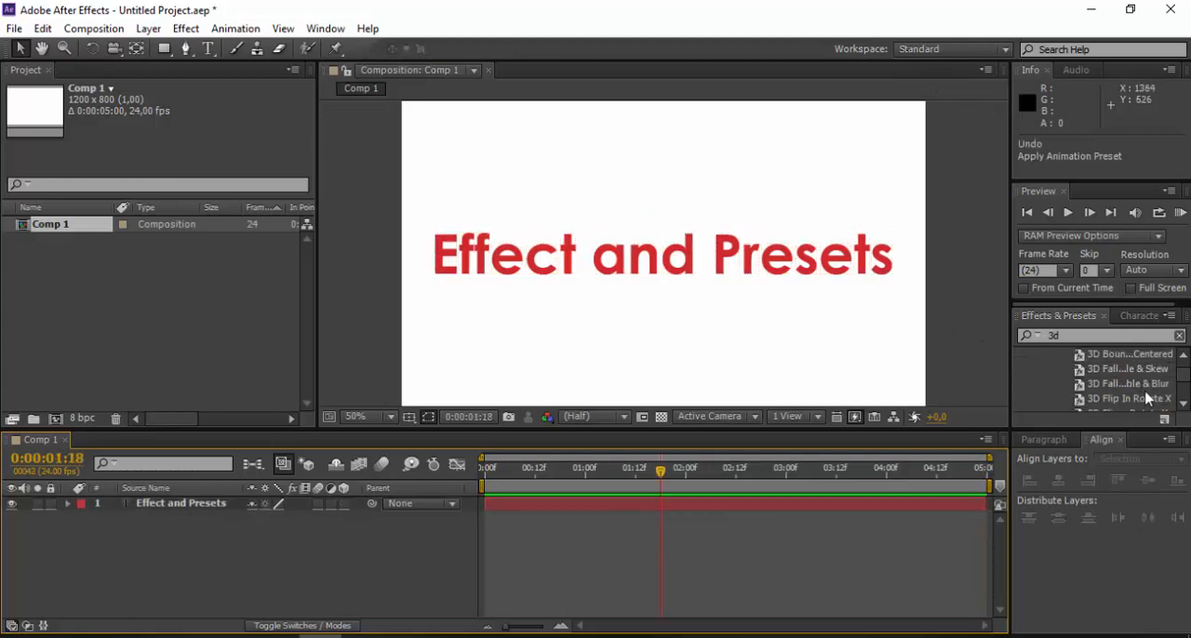
click(1121, 359)
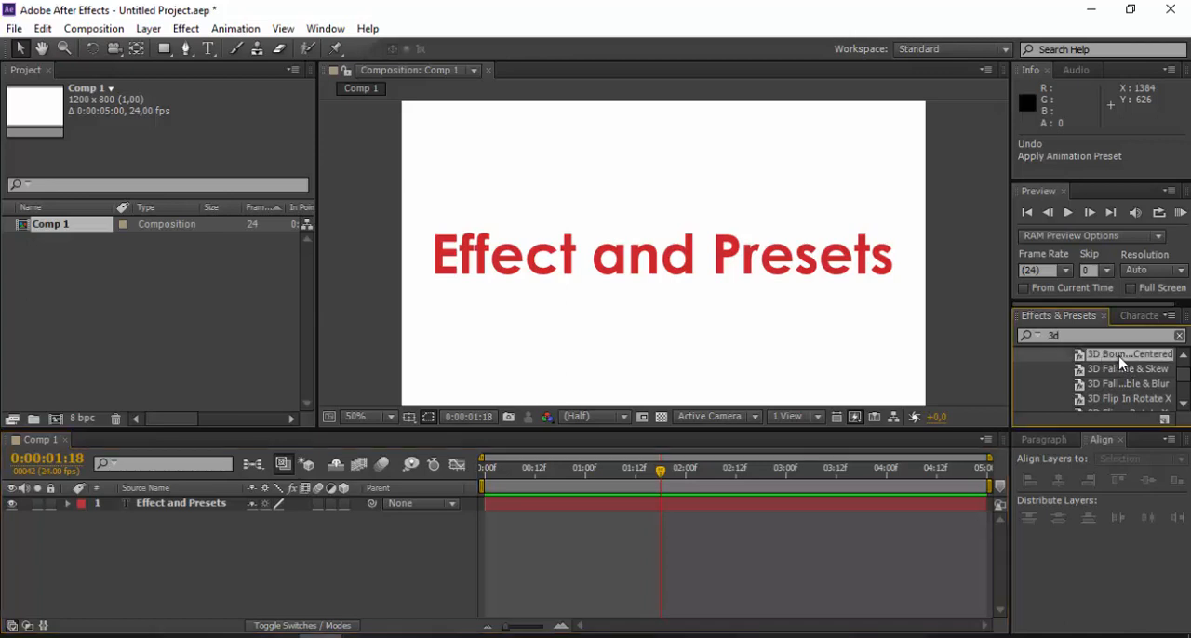
drag(1121, 359, 201, 504)
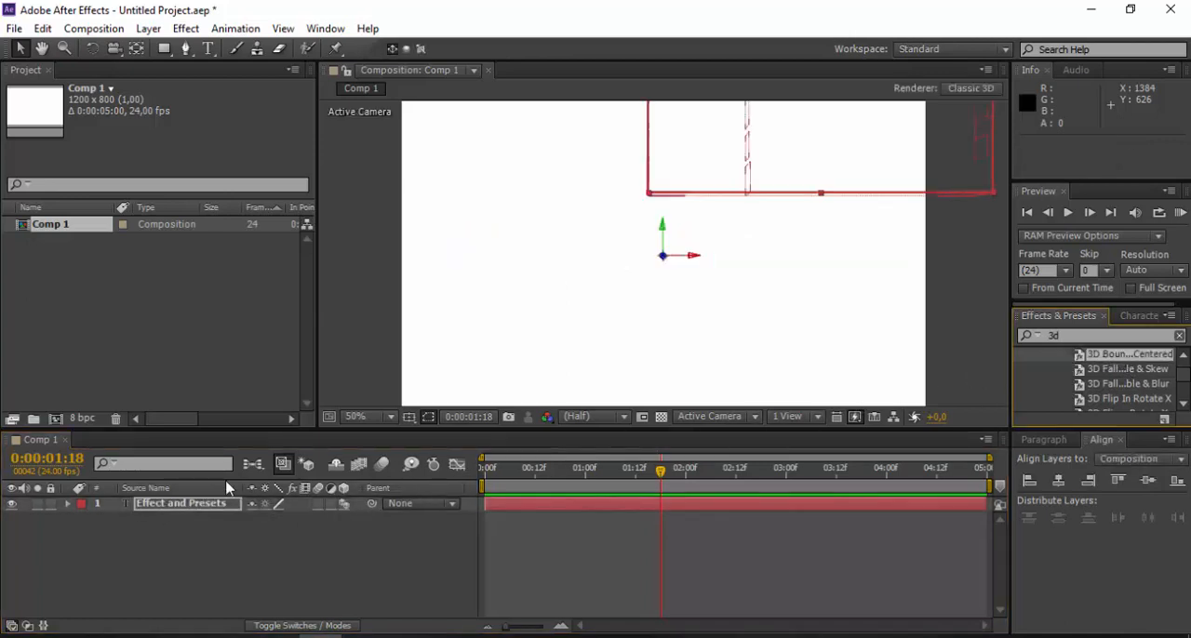
- Play a RAM preview of the 3D Boun...Centered text animation and stop it
right_click(574, 537)
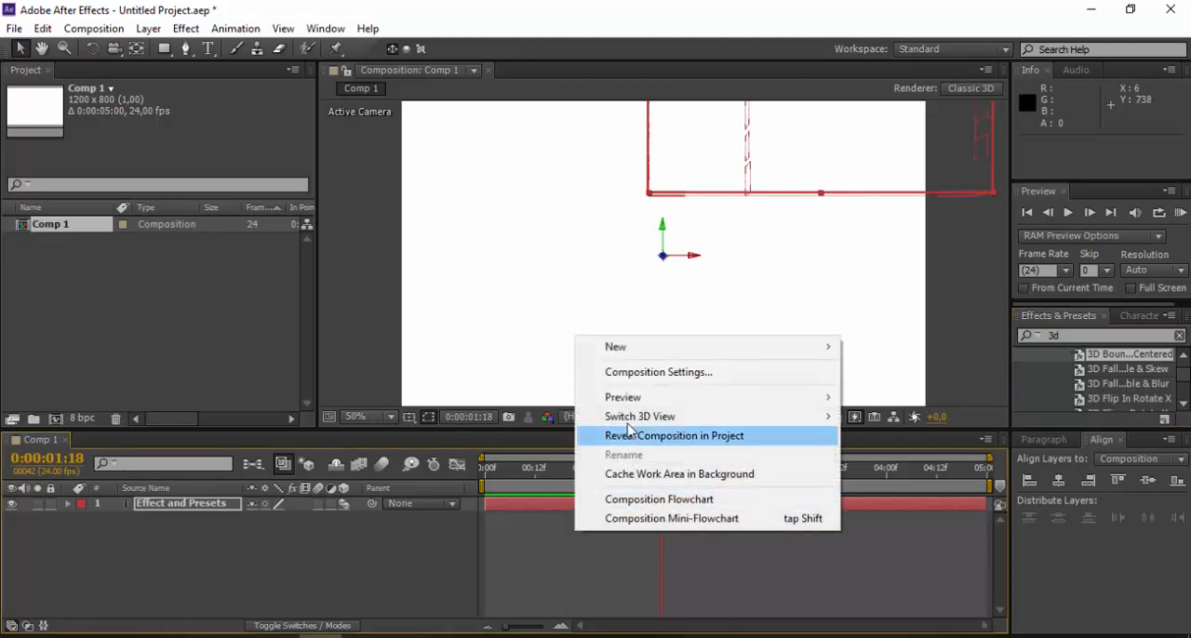
mouse_move(783, 401)
click(860, 398)
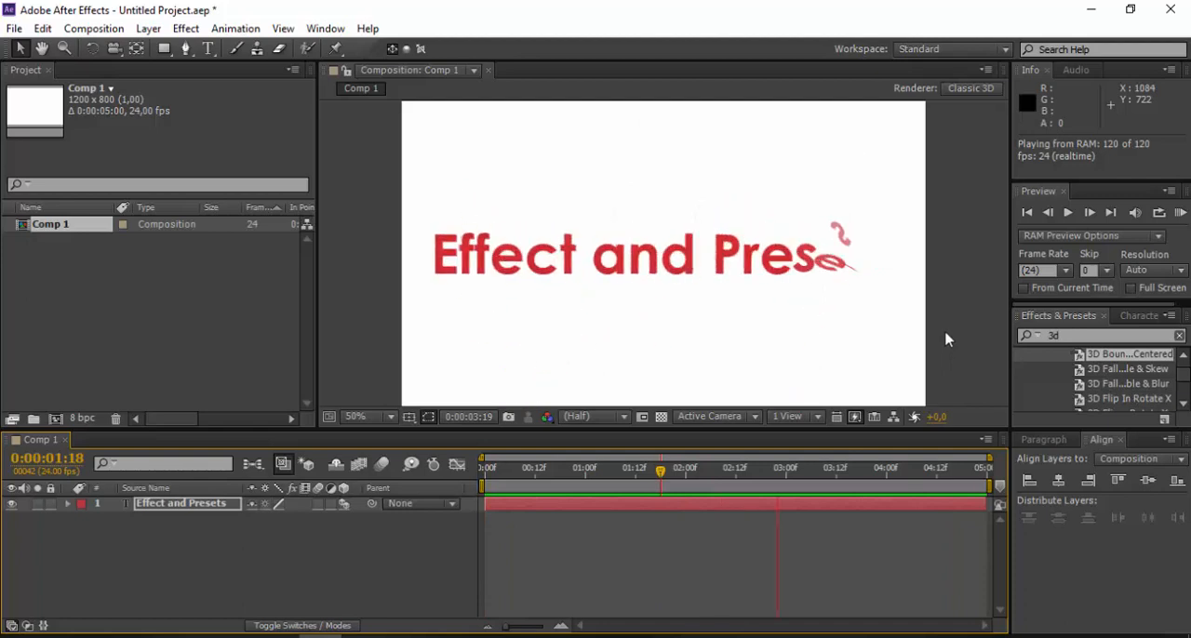
key(space)
- Undo the 3D Boun...Centered preset and apply the 3D Fall...le & Skew preset to the text layer
key(ctrl+z)
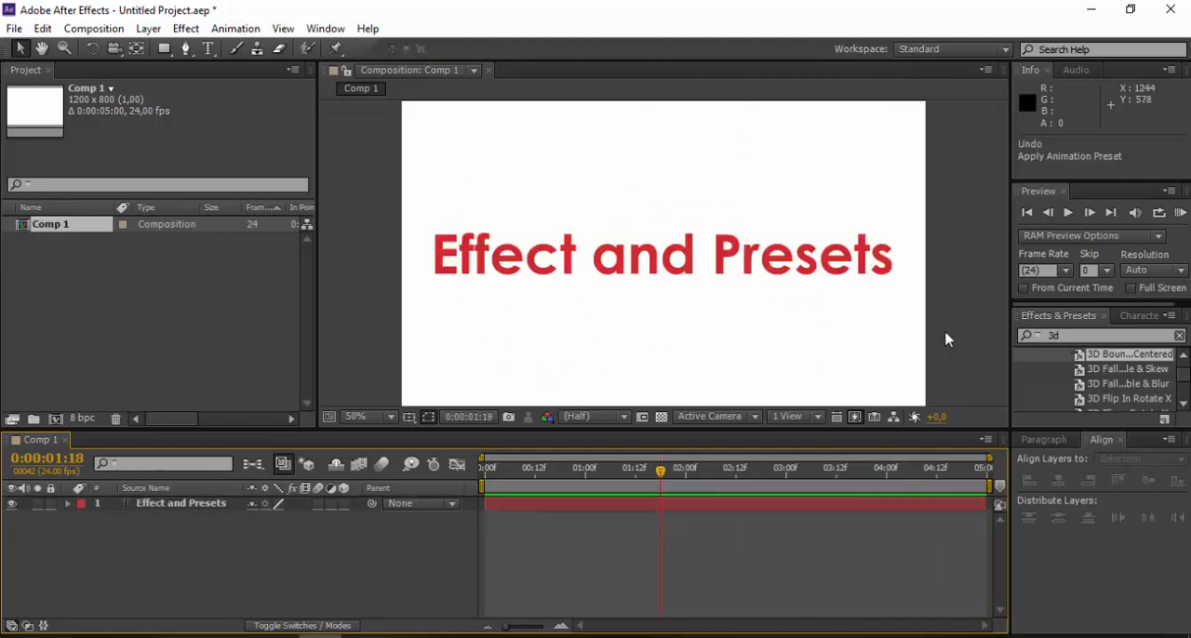
scroll(1123, 386, down, 1)
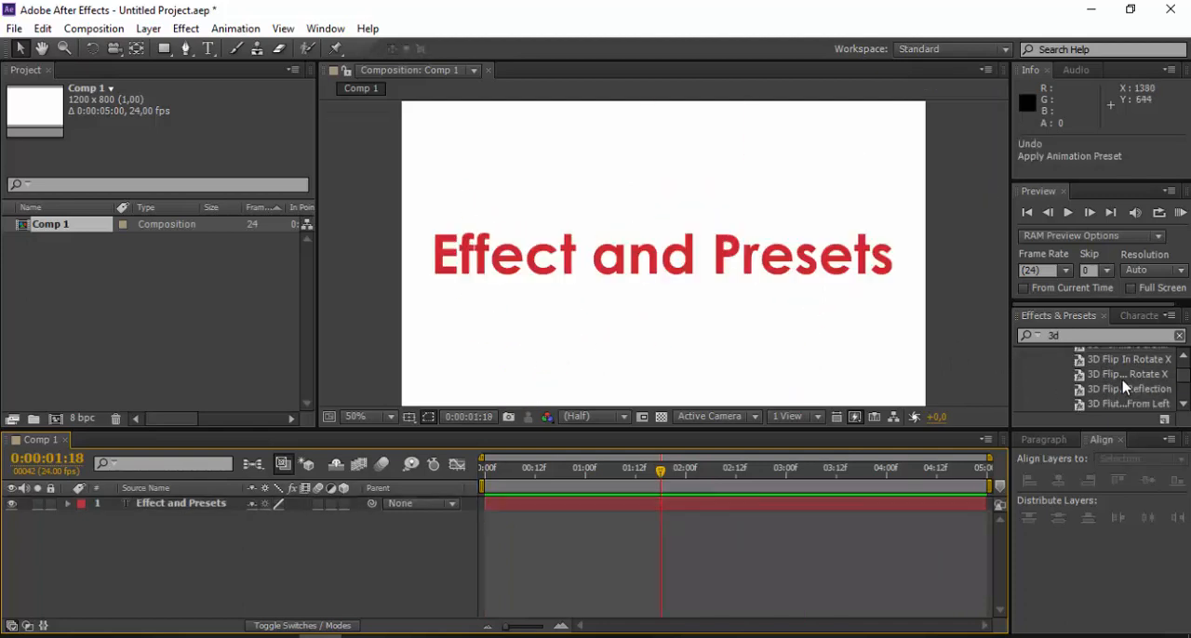
scroll(1124, 387, up, 1)
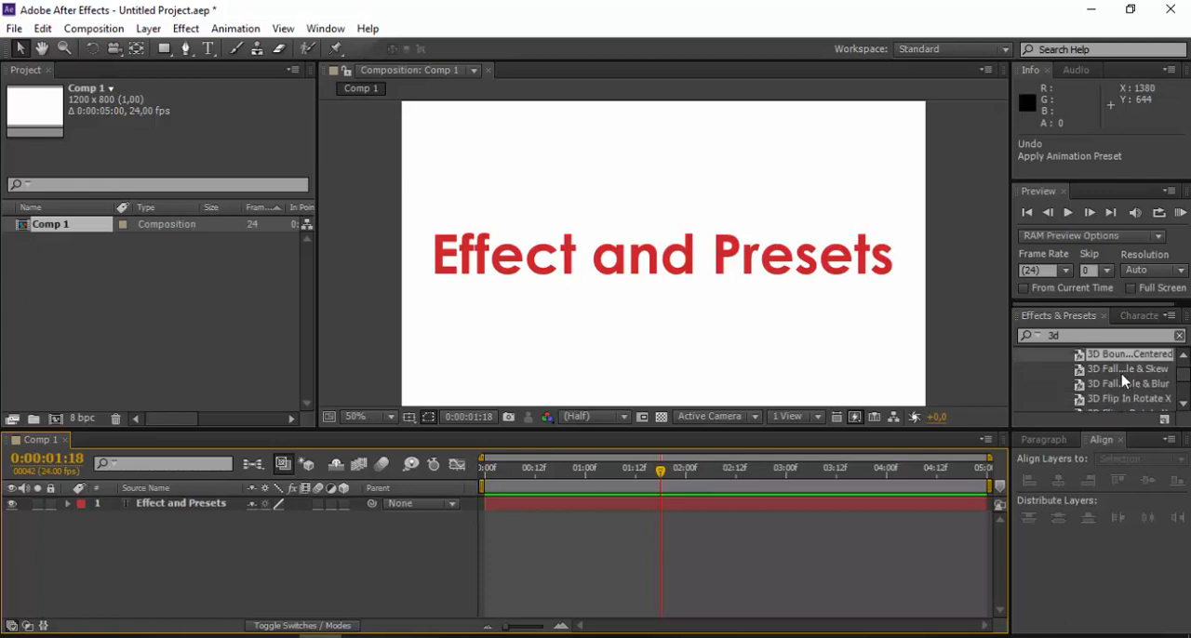
click(1113, 370)
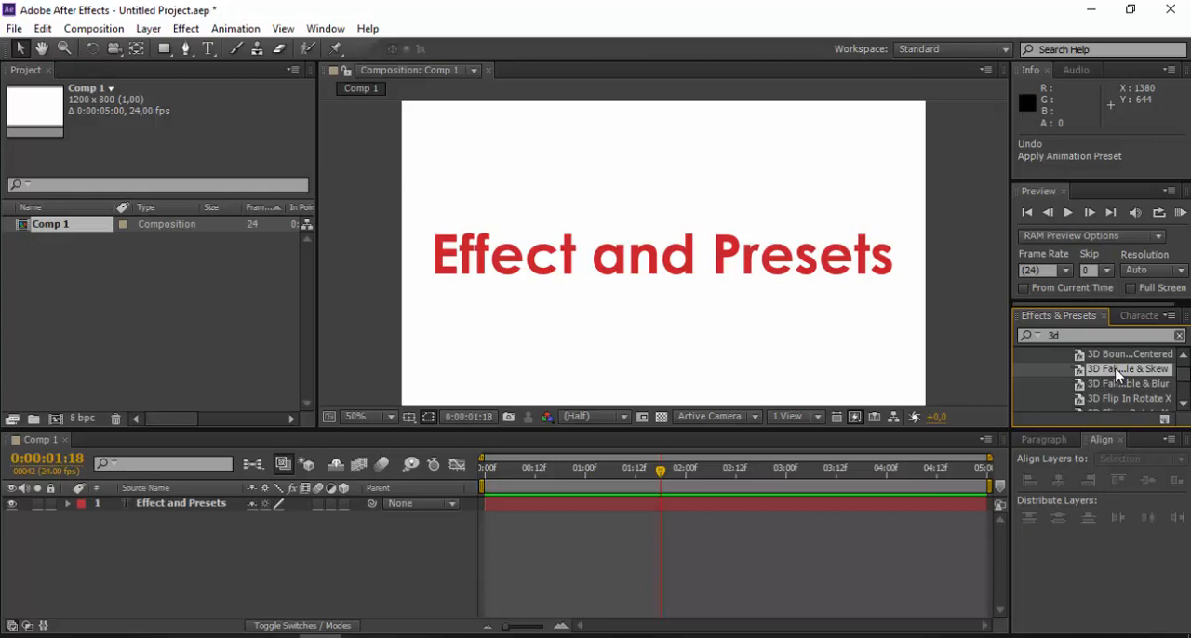
drag(1119, 374, 190, 511)
- Play a RAM preview of the 3D Fall...le & Skew text animation and stop it
right_click(645, 562)
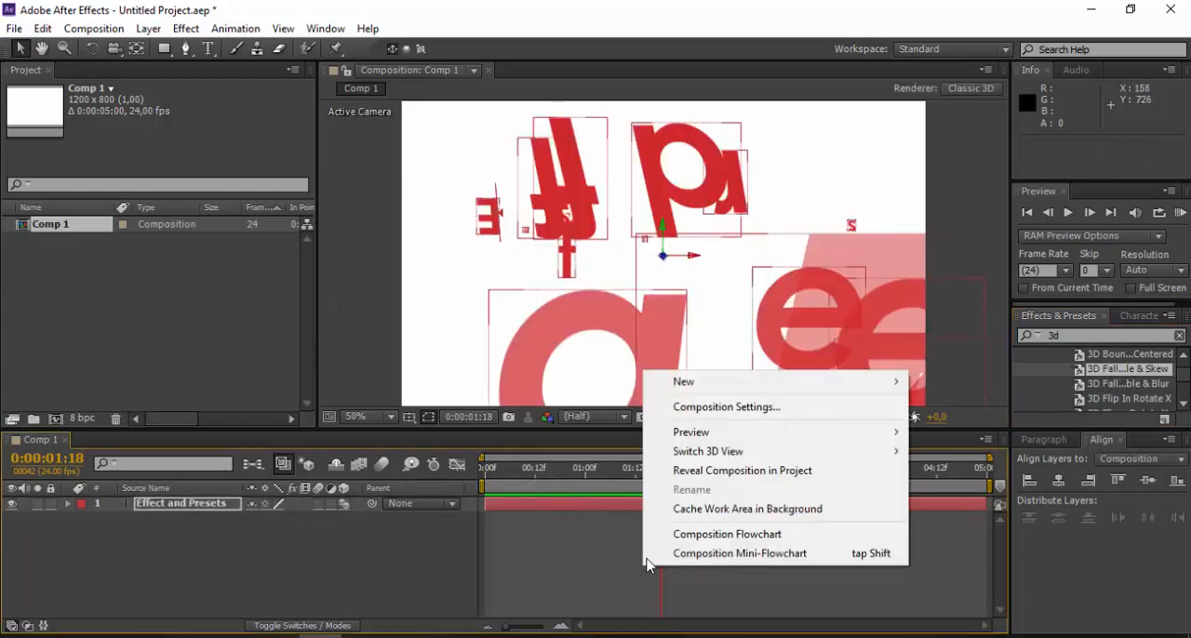
mouse_move(720, 433)
click(916, 435)
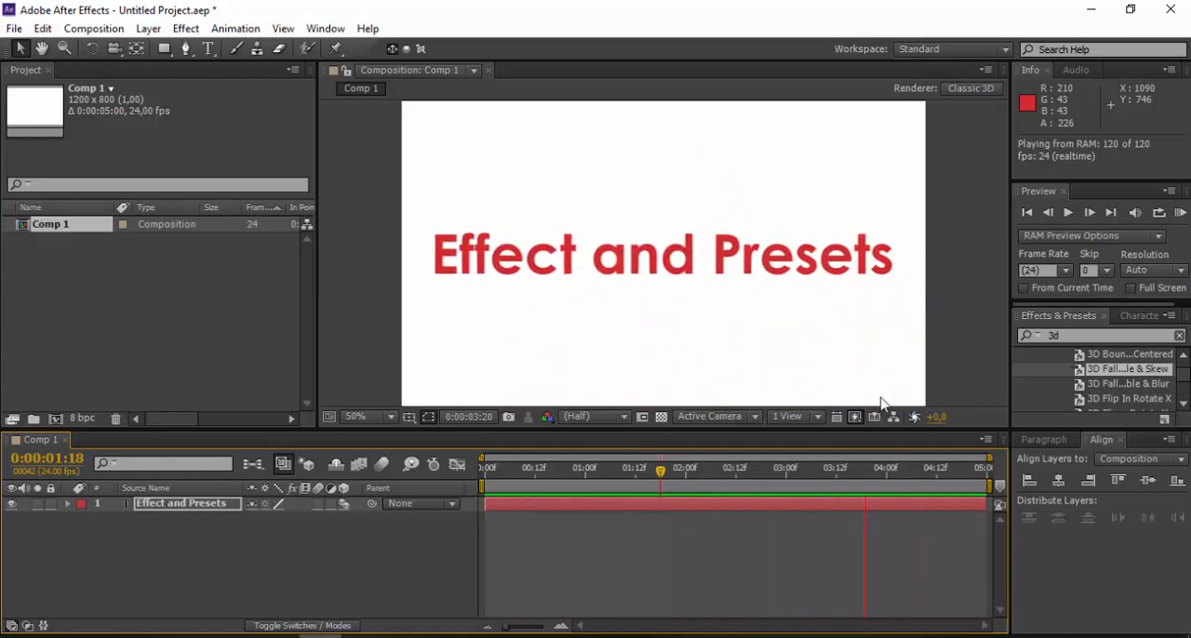
key(space)
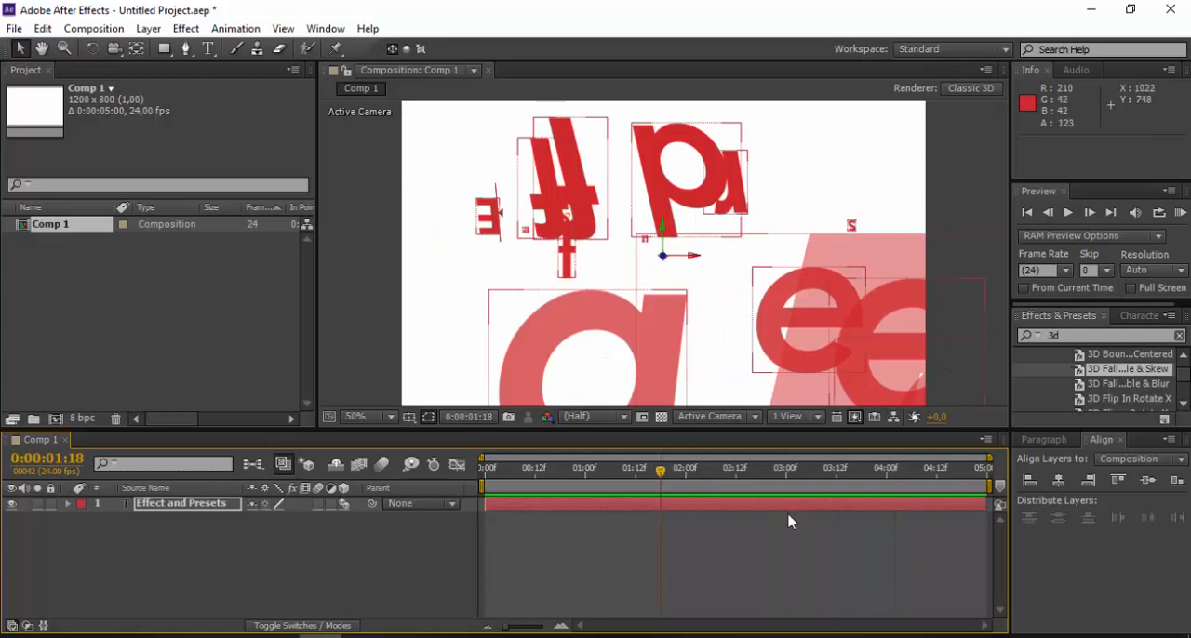
- Undo the 3D Fall...le & Skew preset applied to the text layer
drag(671, 485, 437, 506)
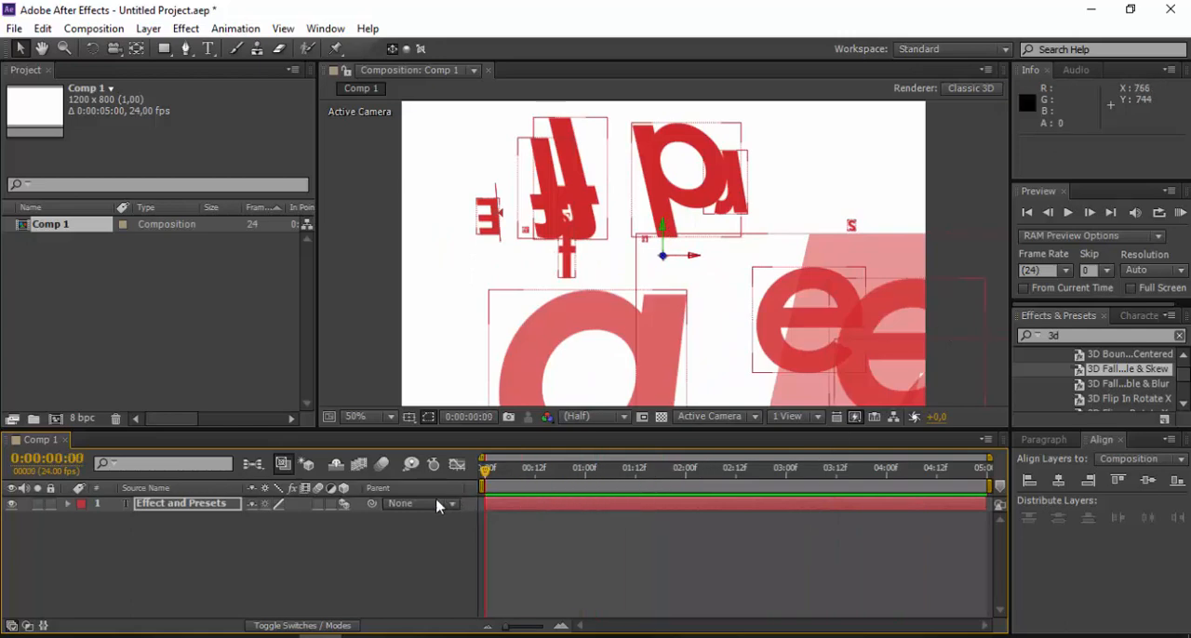
key(ctrl+z)
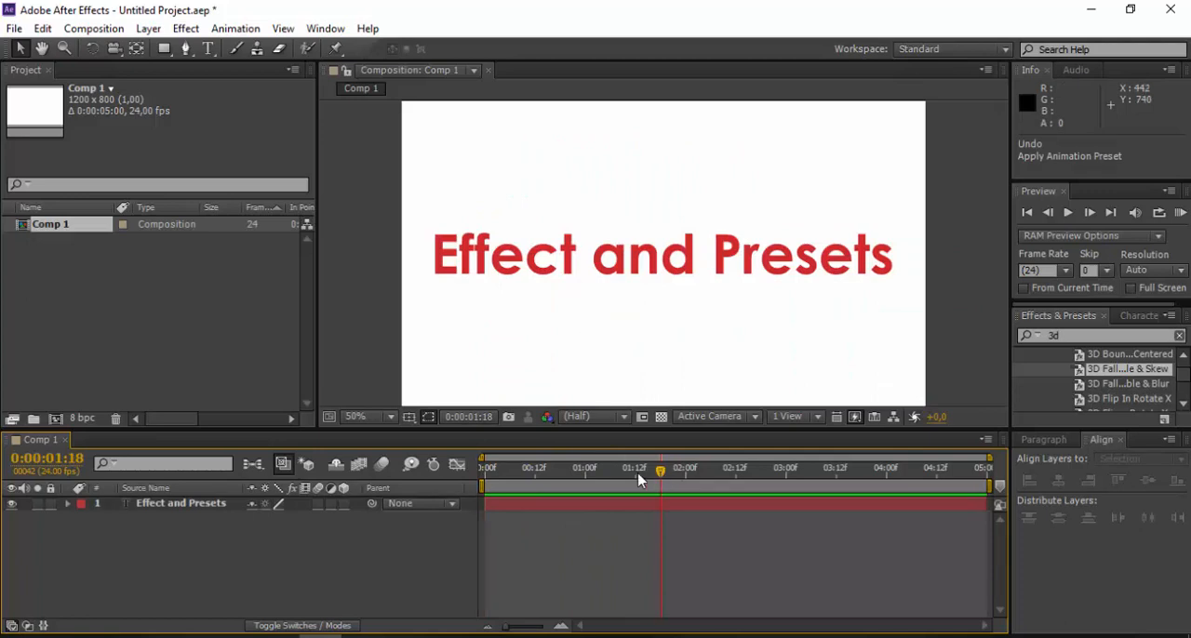
- Set the current time to 0:00:00:00 and apply the 3D Boun...Centered preset to the Effect and Presets text layer
drag(639, 480, 469, 491)
scroll(1126, 381, up, 1)
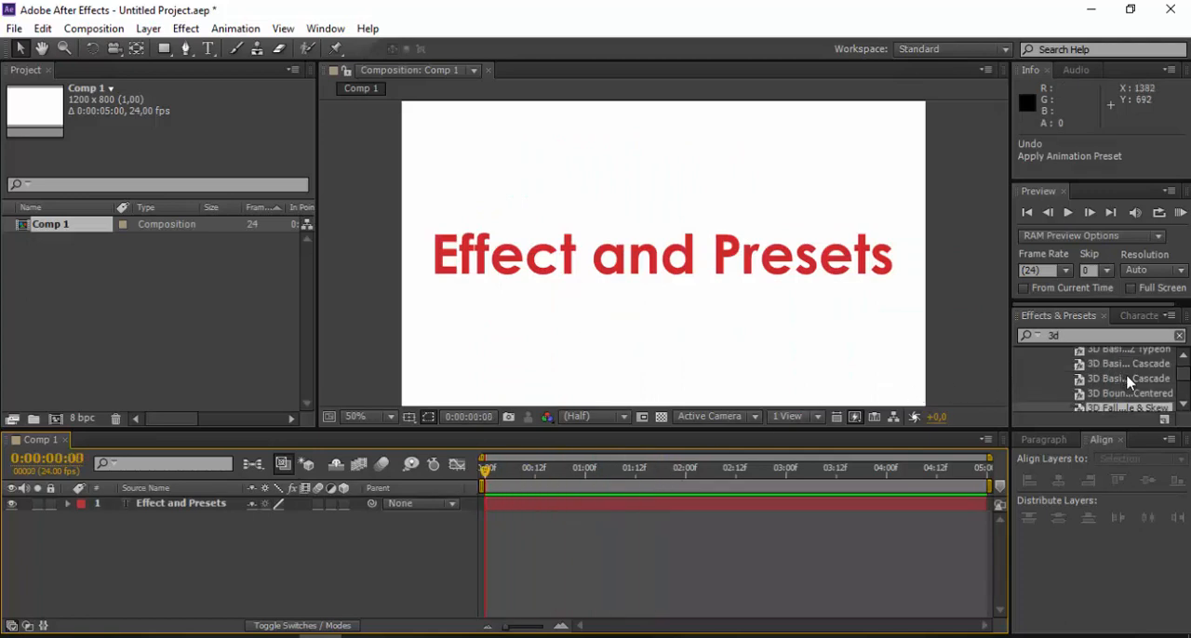
click(1122, 397)
drag(1121, 396, 181, 504)
- Scrub the timeline to 0:00:02:10 to check the text animation with the whole composition in view
drag(485, 471, 729, 499)
scroll(734, 285, down, 2)
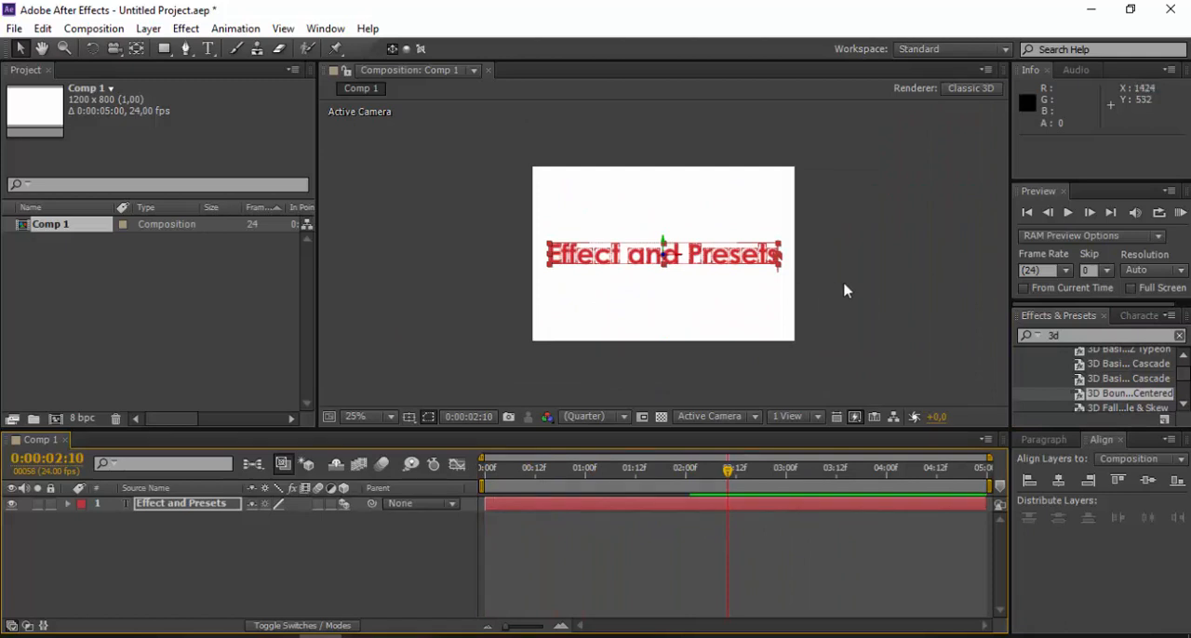
click(672, 273)
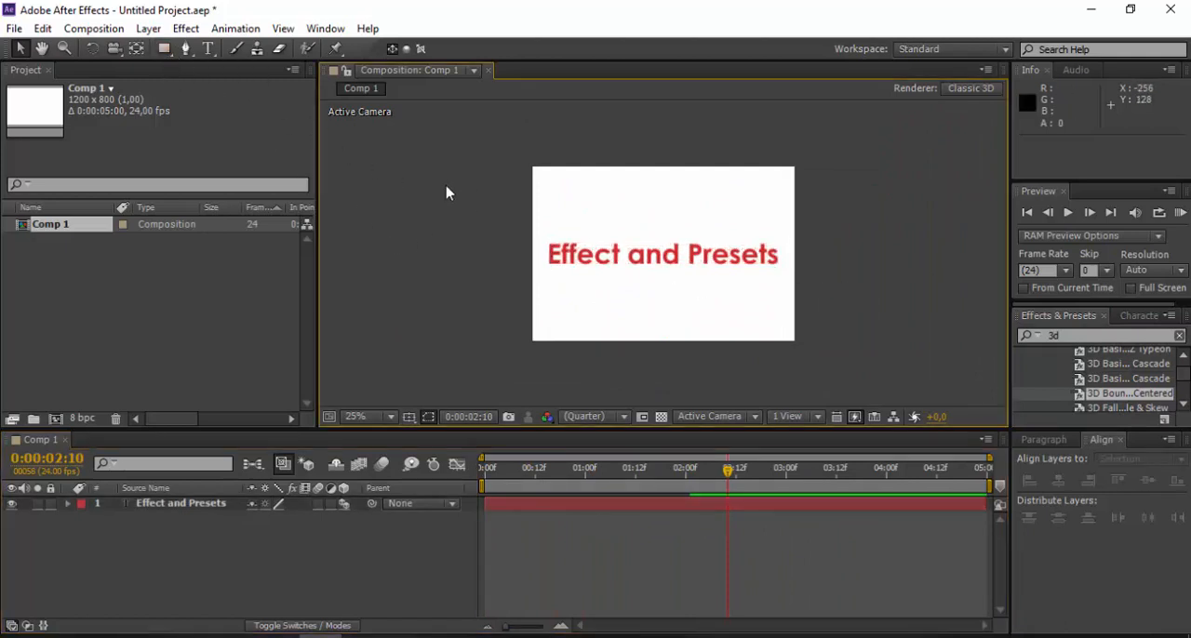
click(206, 503)
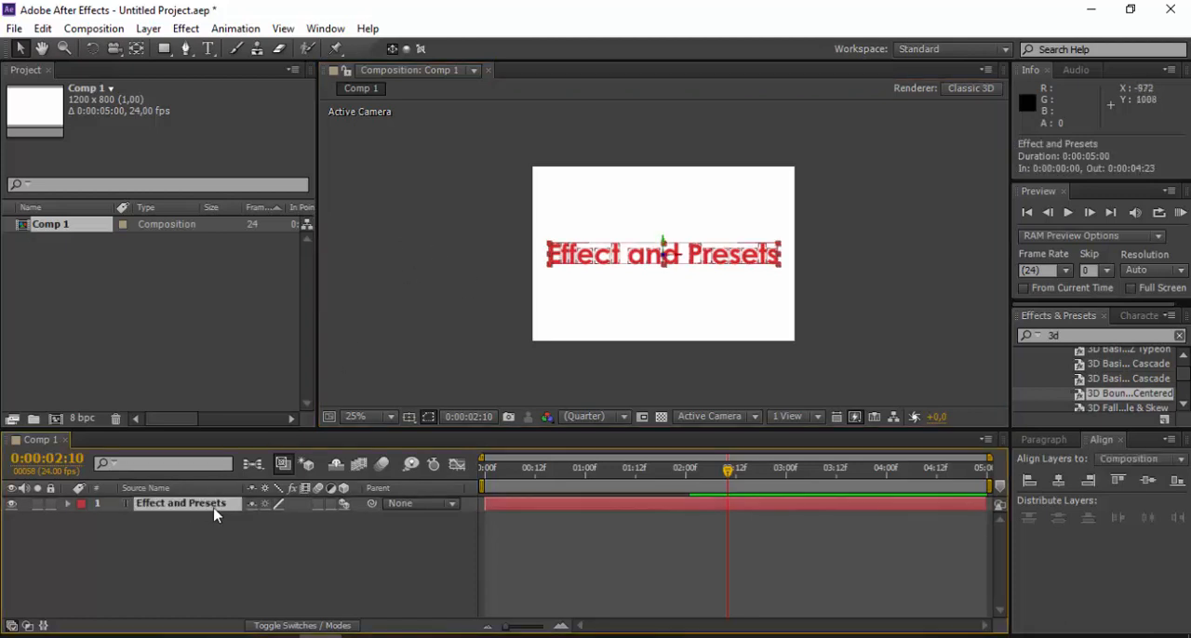
- With no layer selected, draw a black rectangle about 1312 × 284 px across the composition's bottom edge, and return to the Selection tool
click(438, 287)
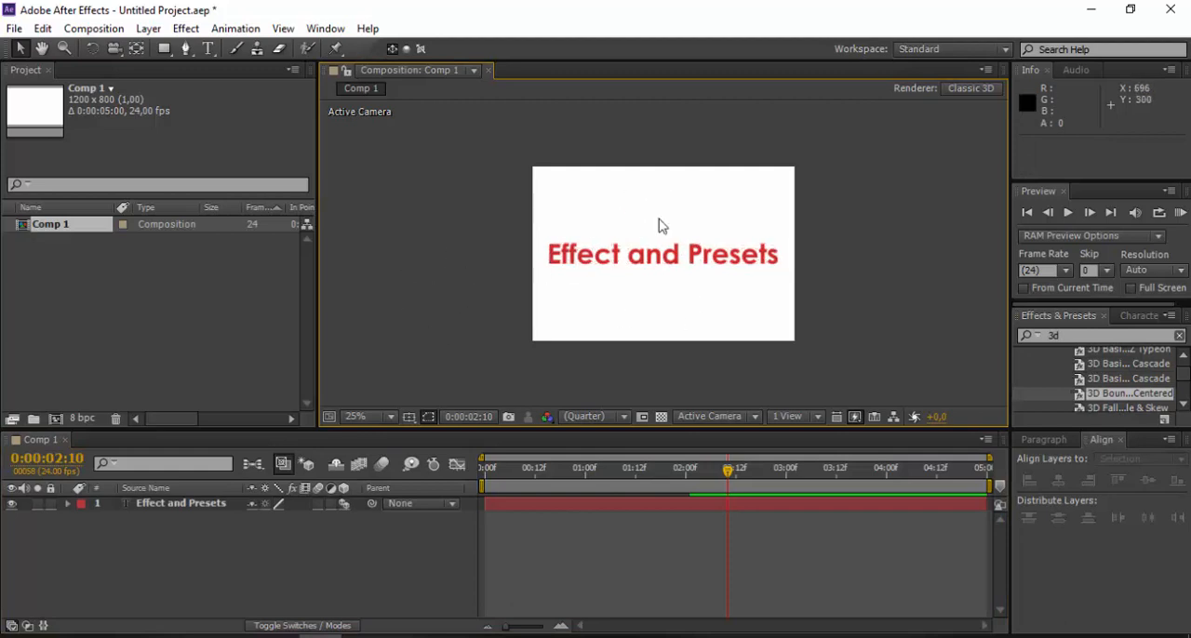
click(165, 50)
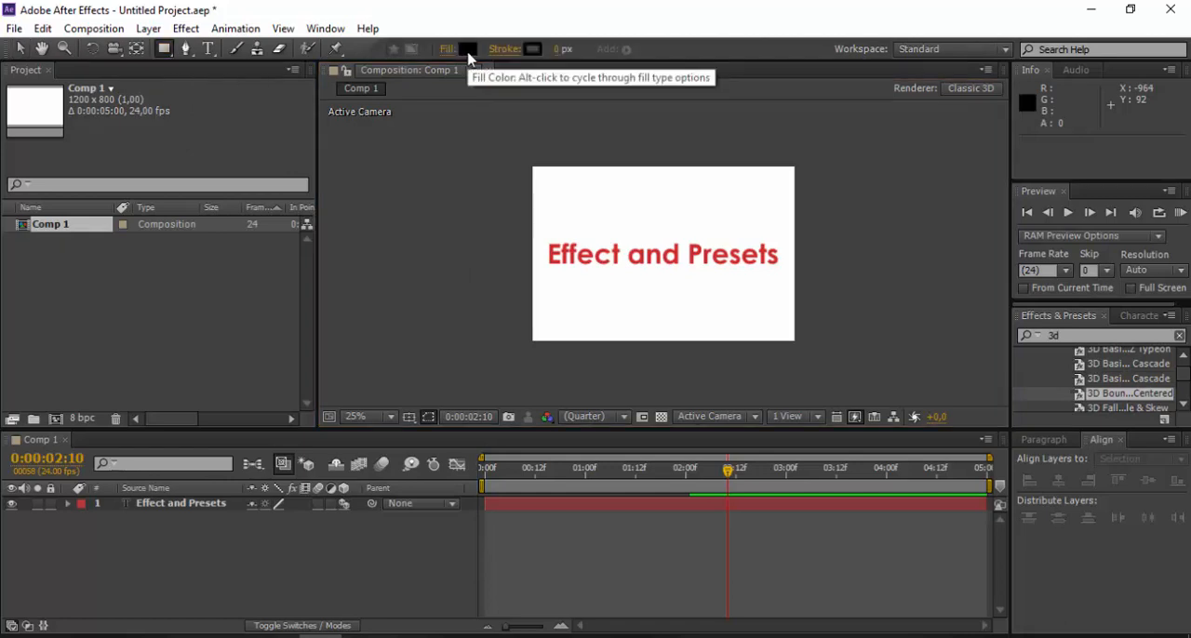
drag(520, 303, 809, 361)
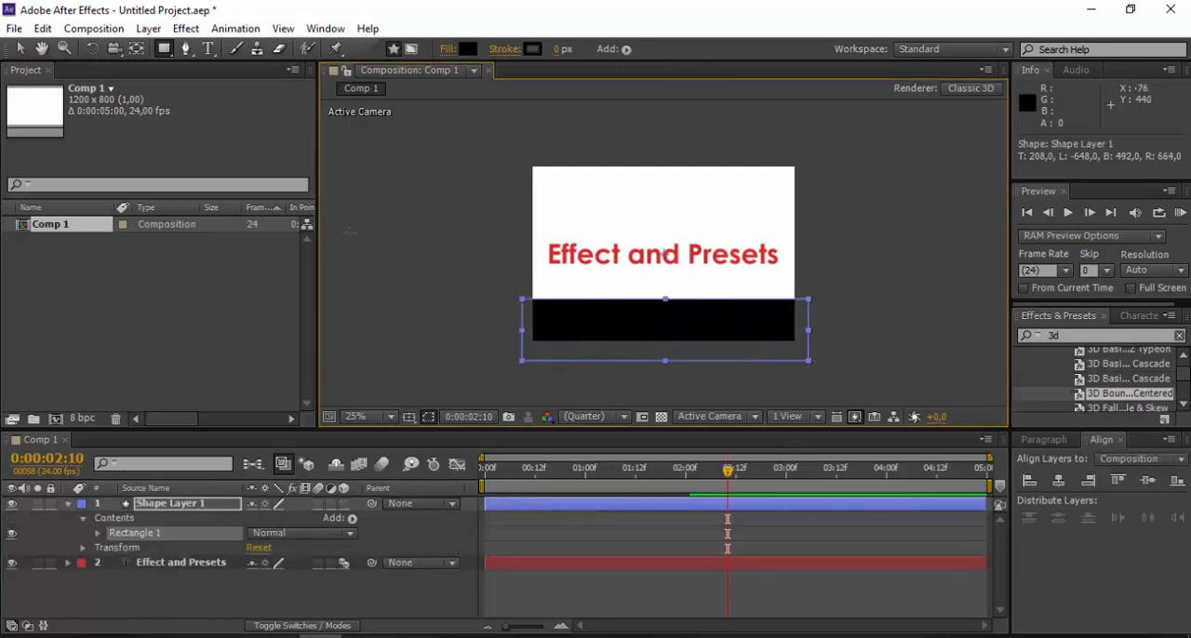
click(21, 50)
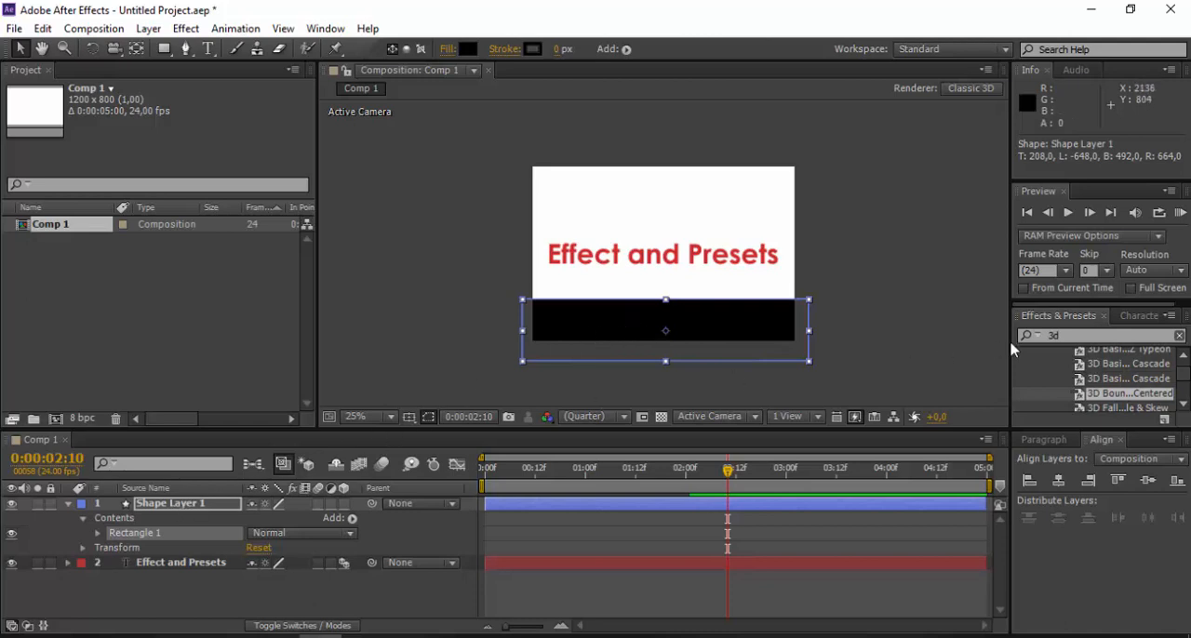
- Search the effects and presets for "wave"
click(1071, 335)
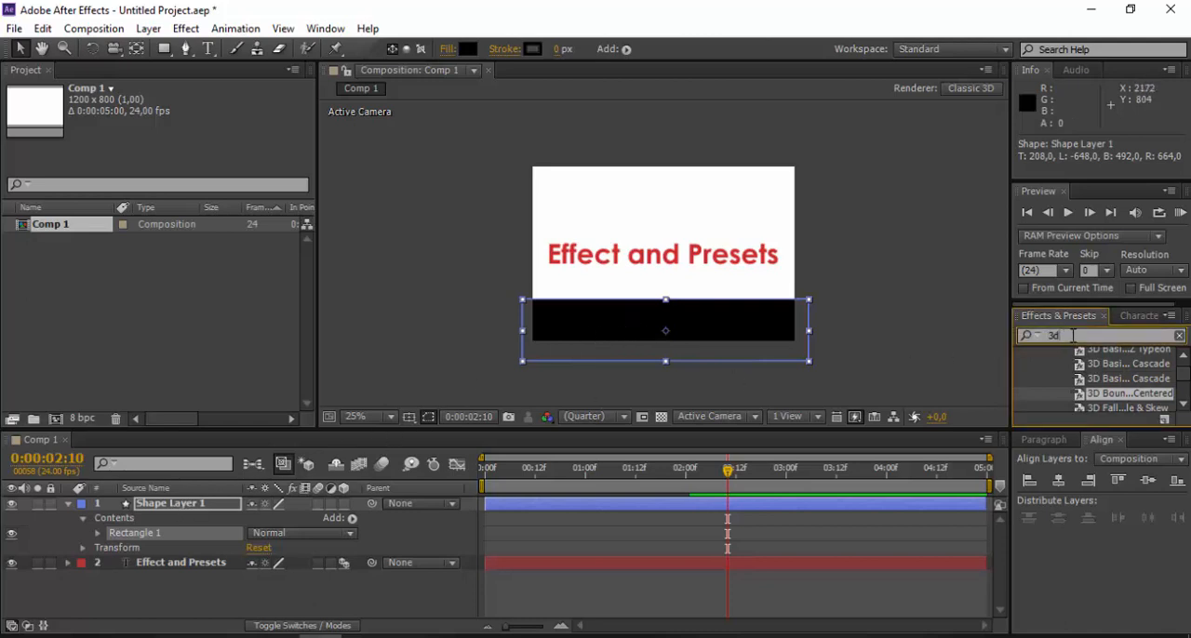
click(1026, 338)
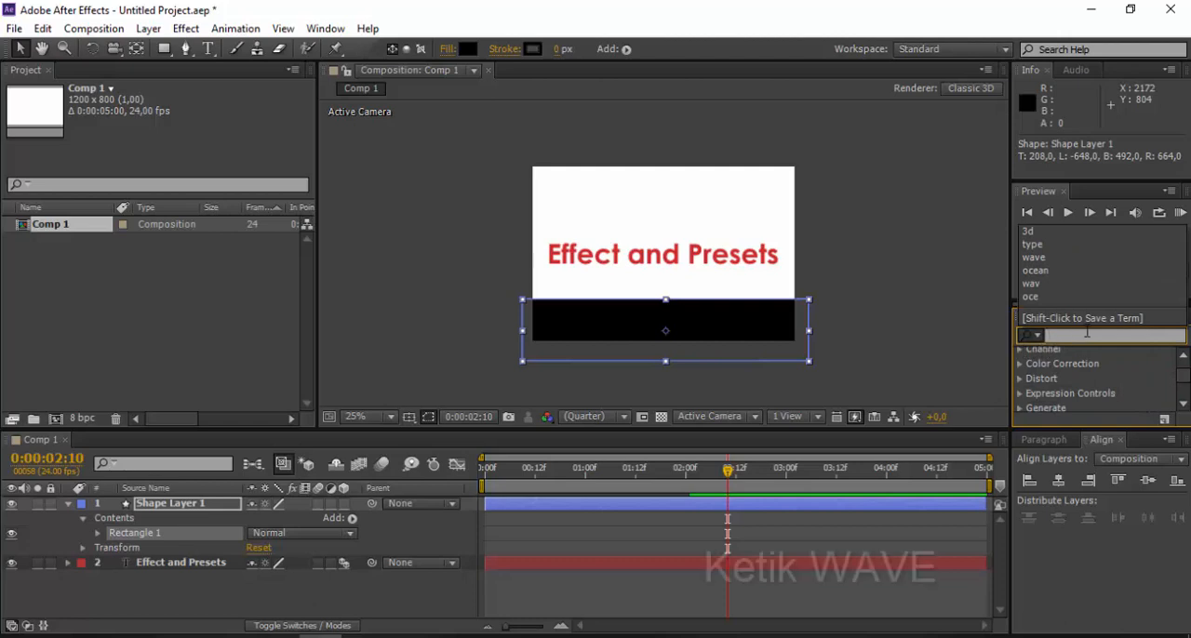
text(wave)
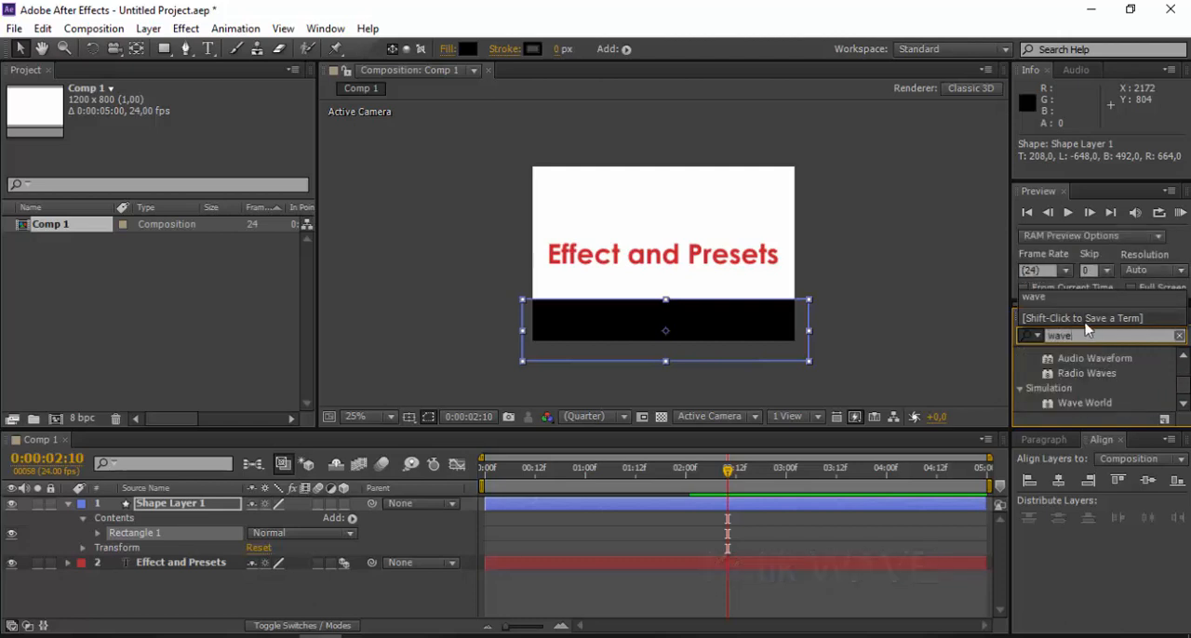
key(Return)
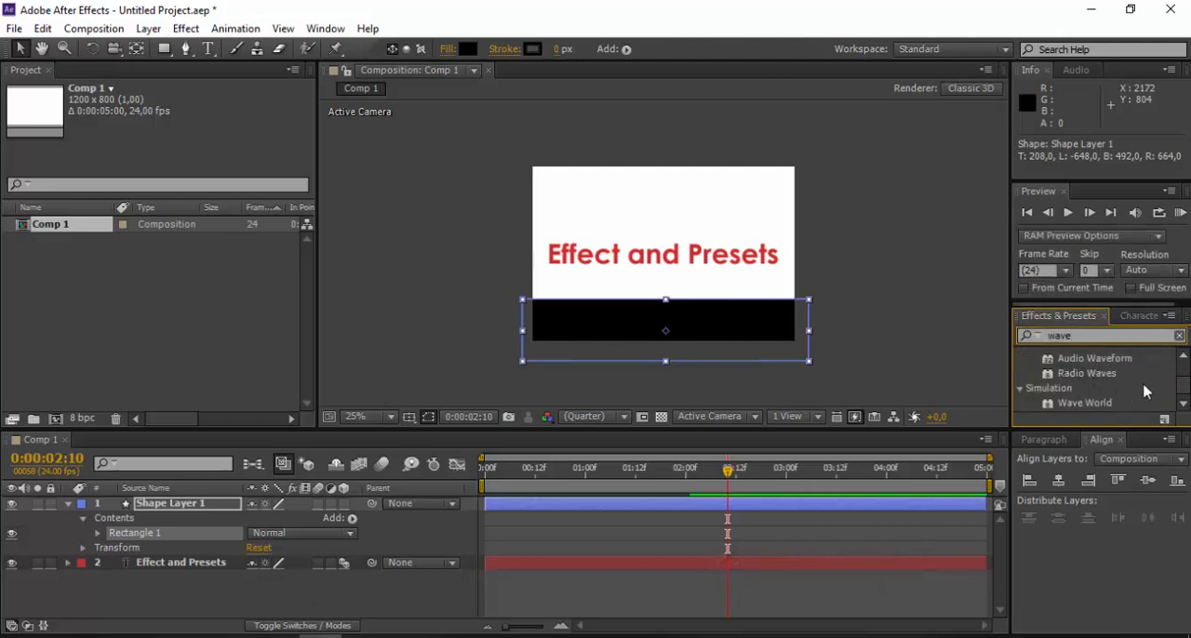
- Apply the Wave Warp effect to the black rectangle's layer and preview the wave animation
scroll(1183, 378, up, 1)
click(1081, 360)
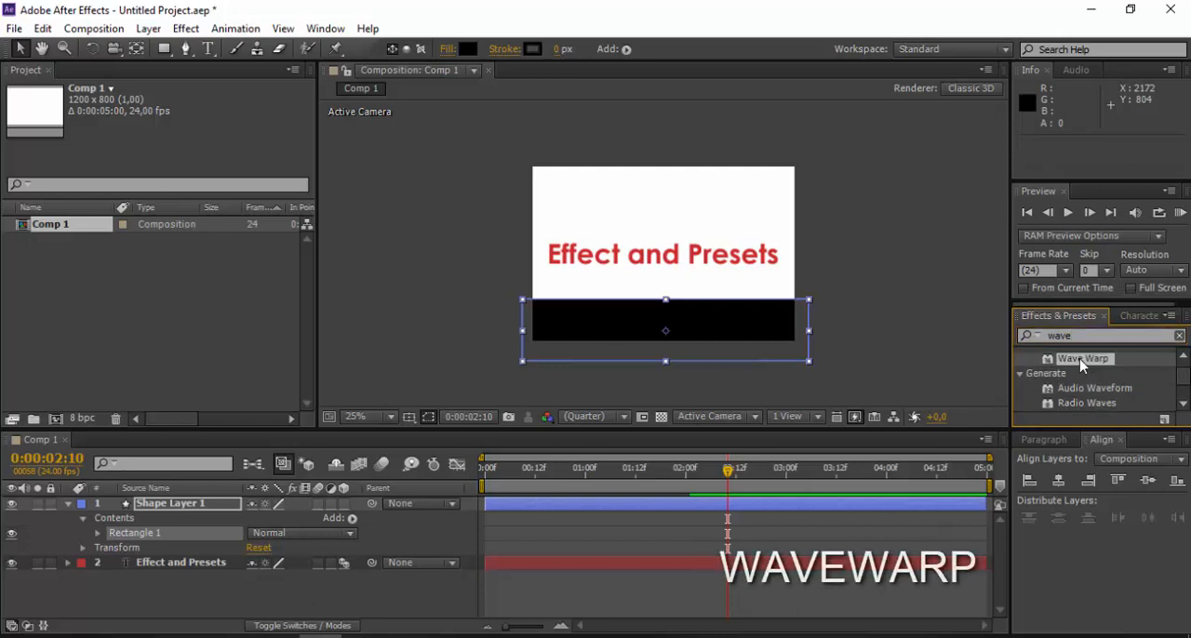
mouse_move(1083, 363)
mouse_down()
mouse_move(215, 487)
mouse_move(196, 502)
mouse_up()
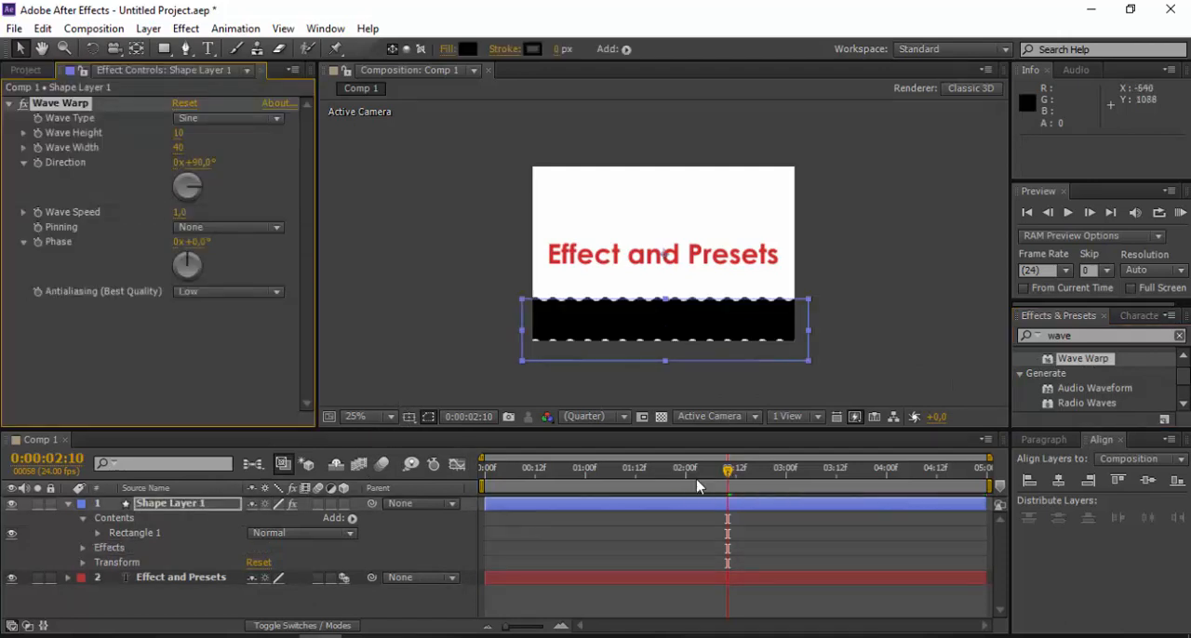
drag(697, 486, 882, 503)
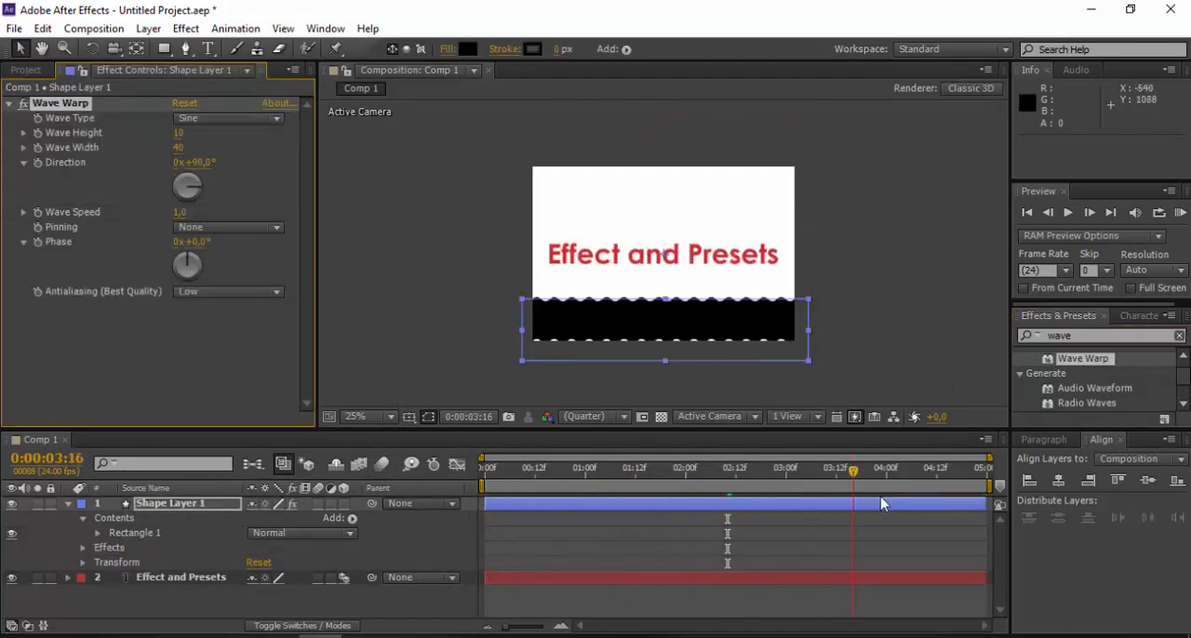
key(KP_0)
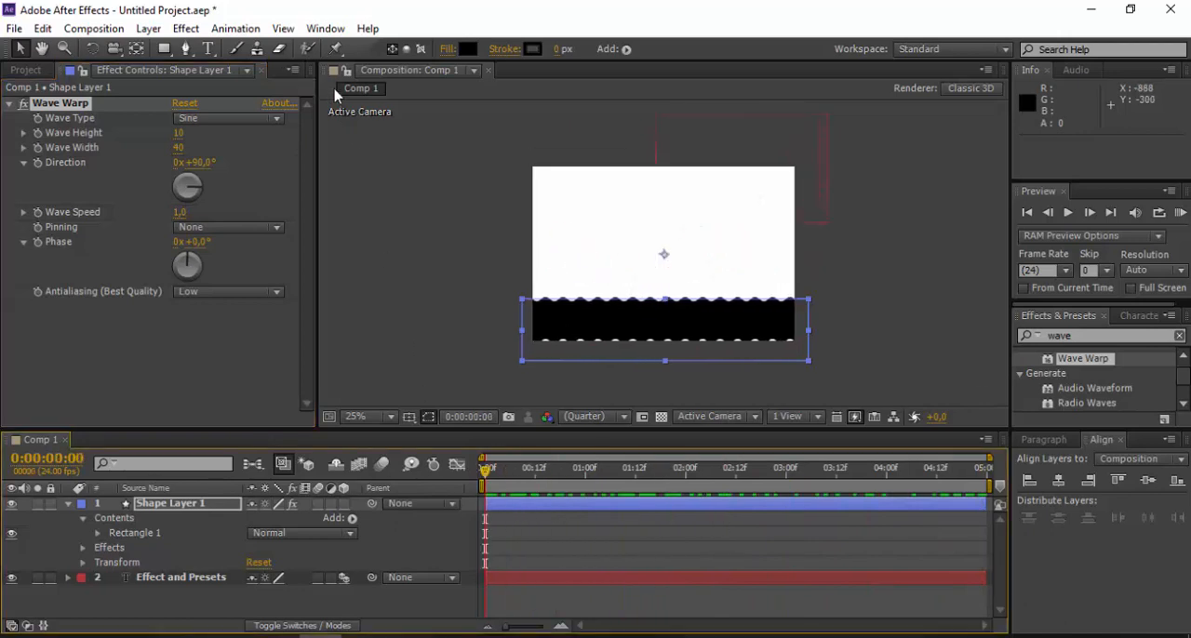
- Add a second rectangle to the wave-warped layer, and draw a separate black rectangle about 1824 × 208 px over the wavy bottom edge
double_click(164, 48)
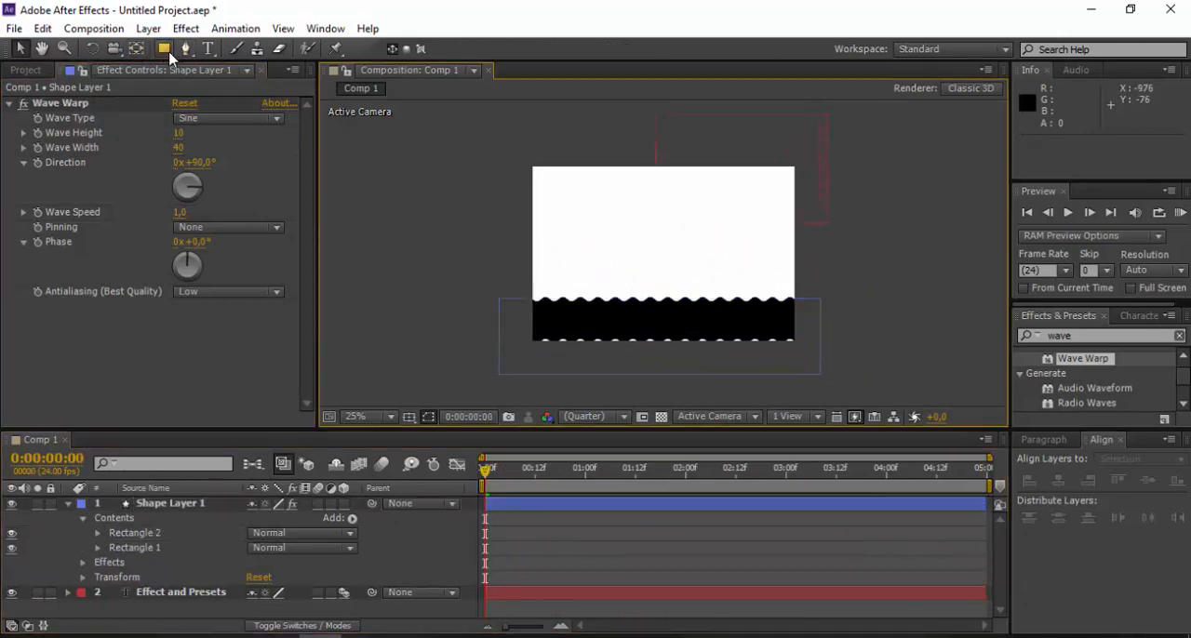
drag(472, 333, 871, 379)
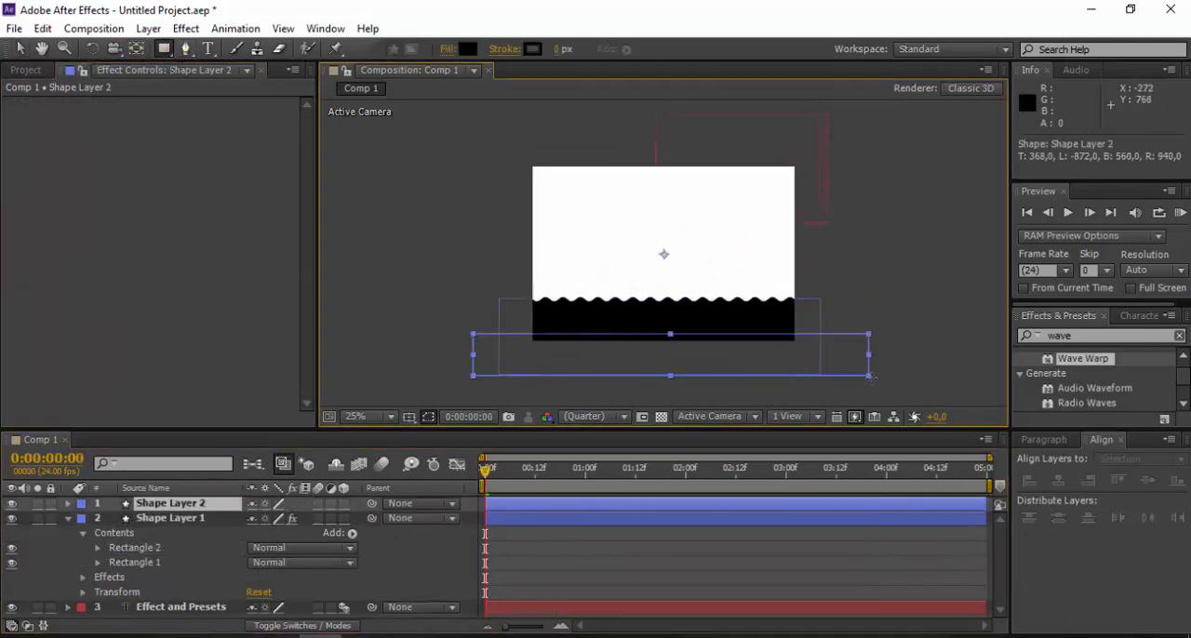
click(19, 49)
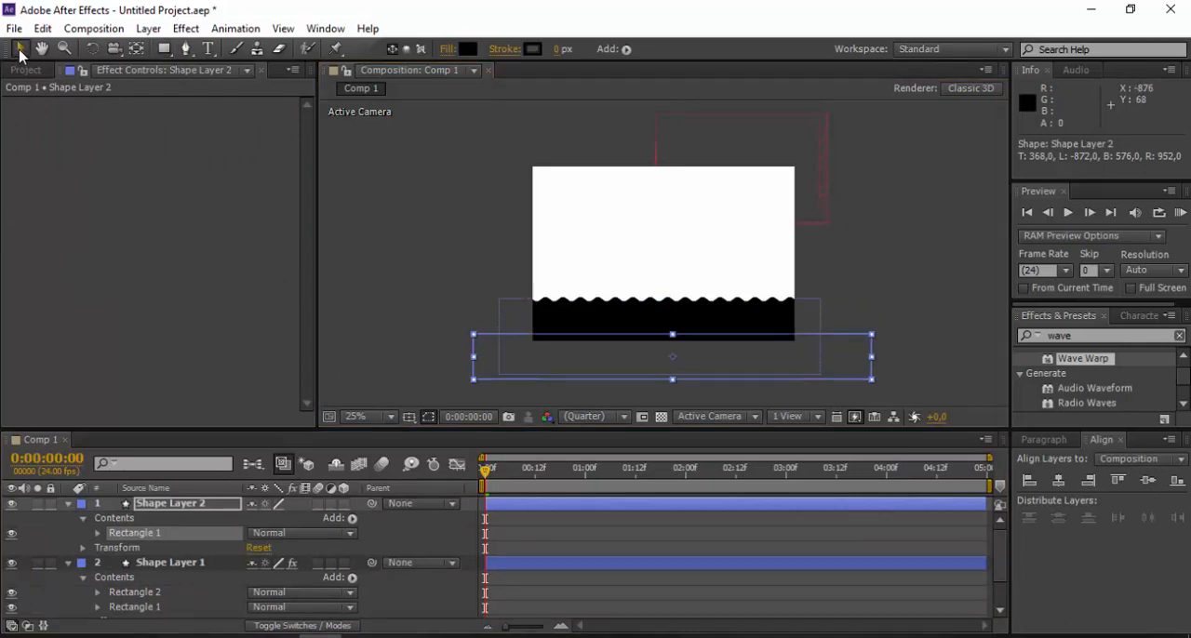
click(365, 300)
- Scrub through the timeline to check the wave with its bottom edge covered, and return to 0:00:00:00
click(25, 70)
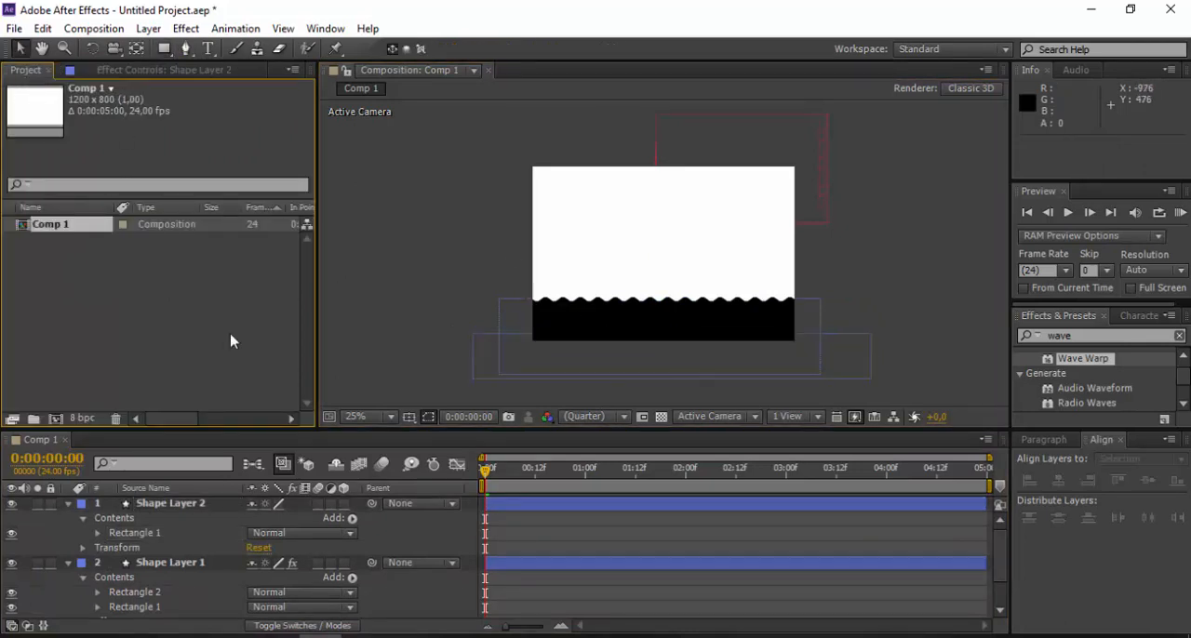
drag(487, 476, 921, 476)
key(Home)
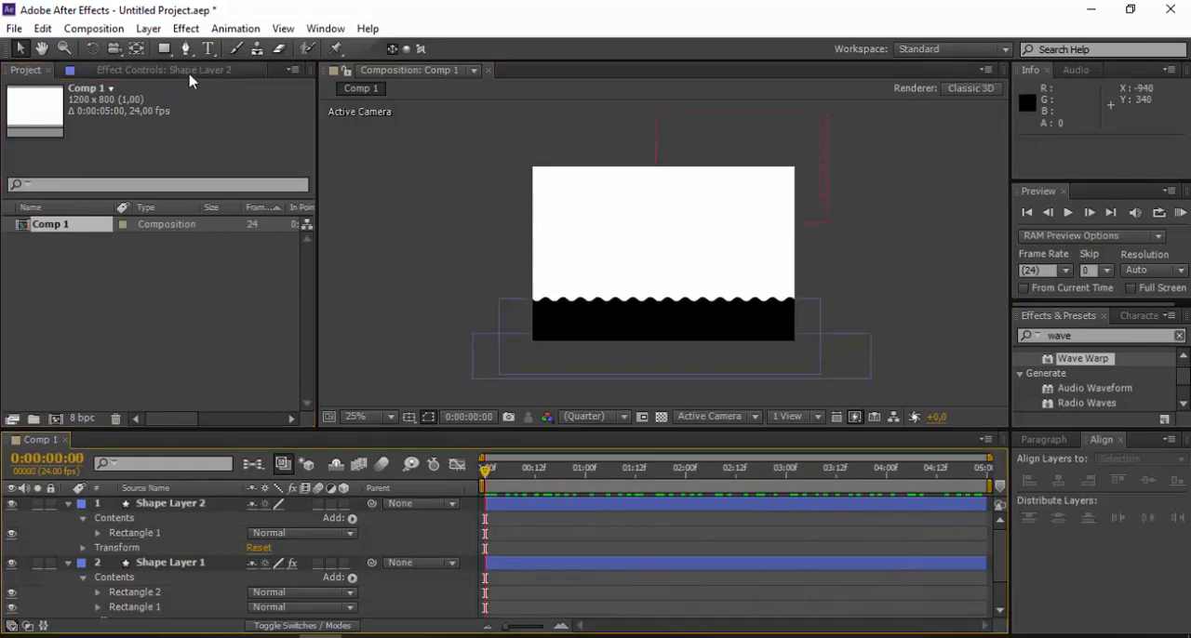
- Set the Wave Height of the wave-warped Shape Layer 1 to 14
click(191, 72)
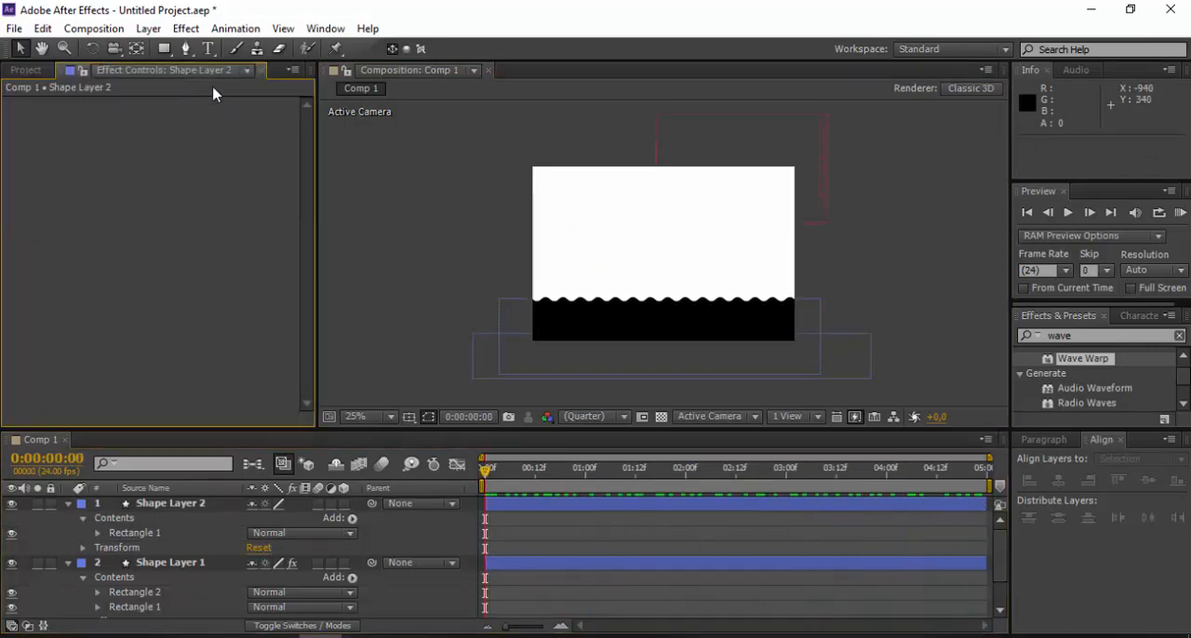
click(579, 307)
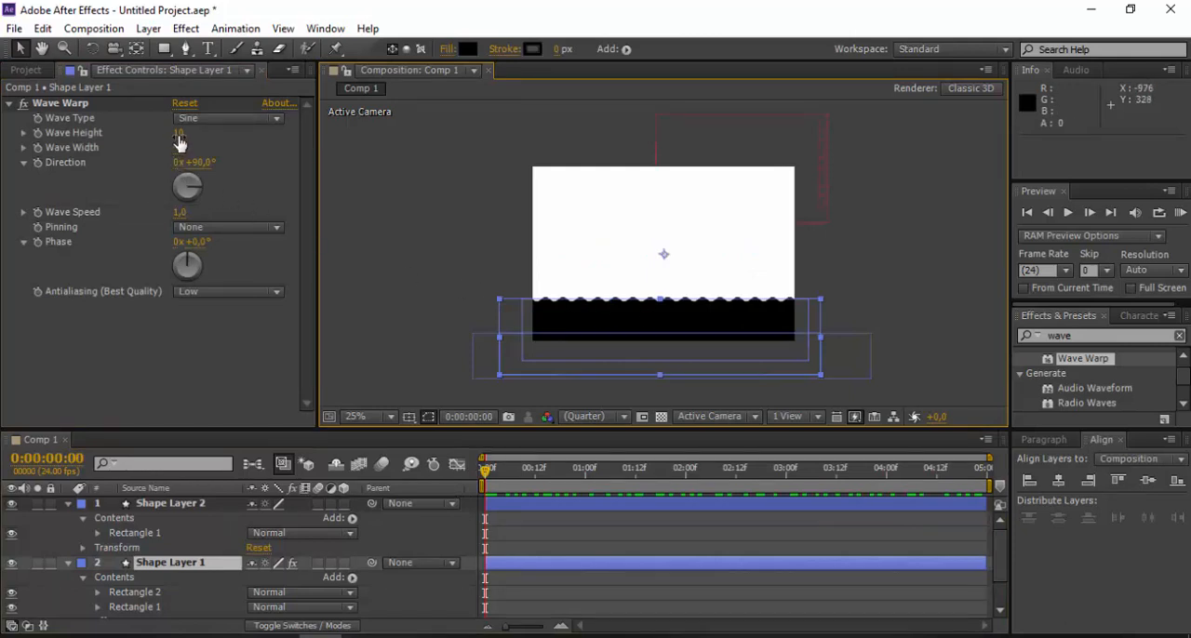
drag(179, 135, 203, 128)
- Try the Square and Sawtooth wave types on Shape Layer 1, and return the Wave Type to Sine
click(205, 121)
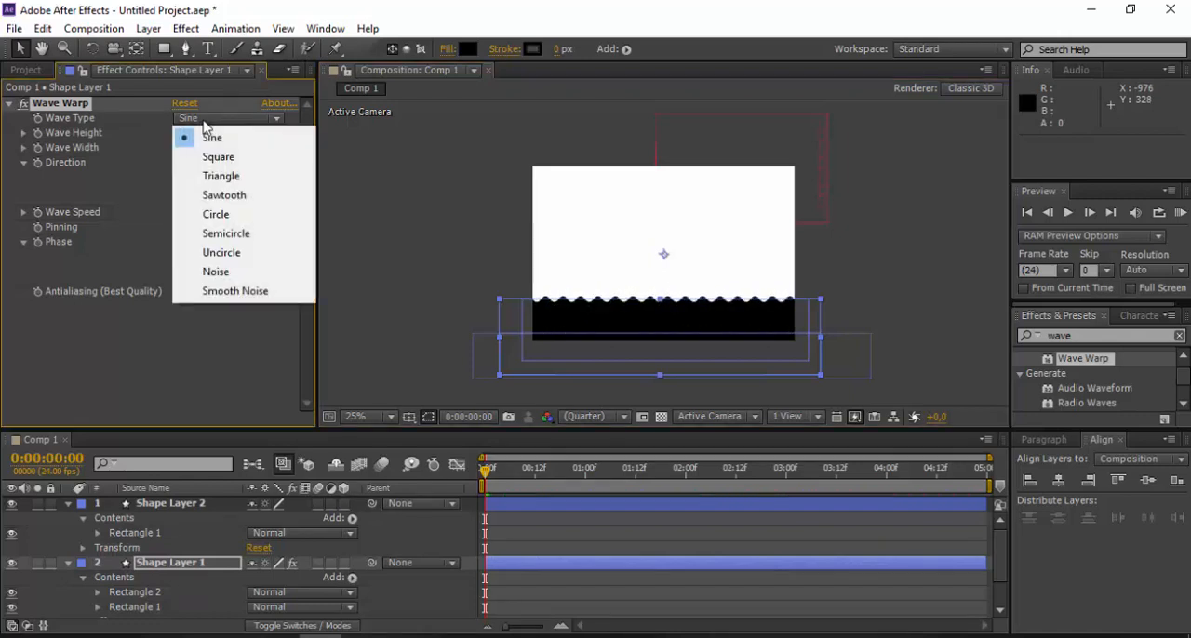
click(218, 156)
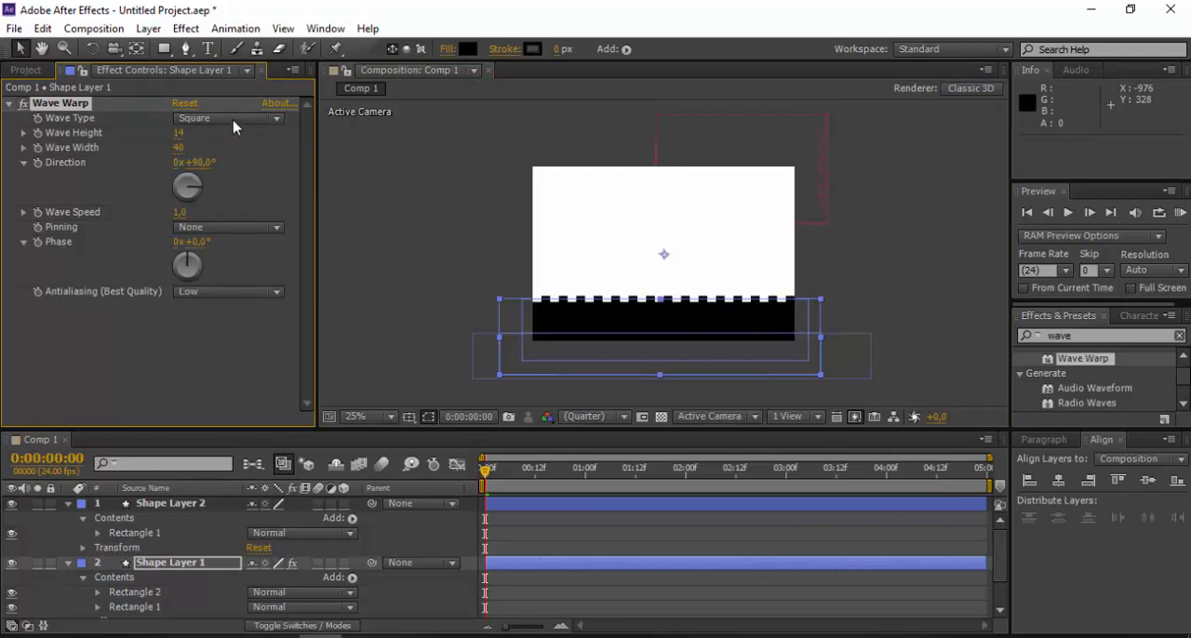
click(233, 119)
click(231, 195)
click(235, 119)
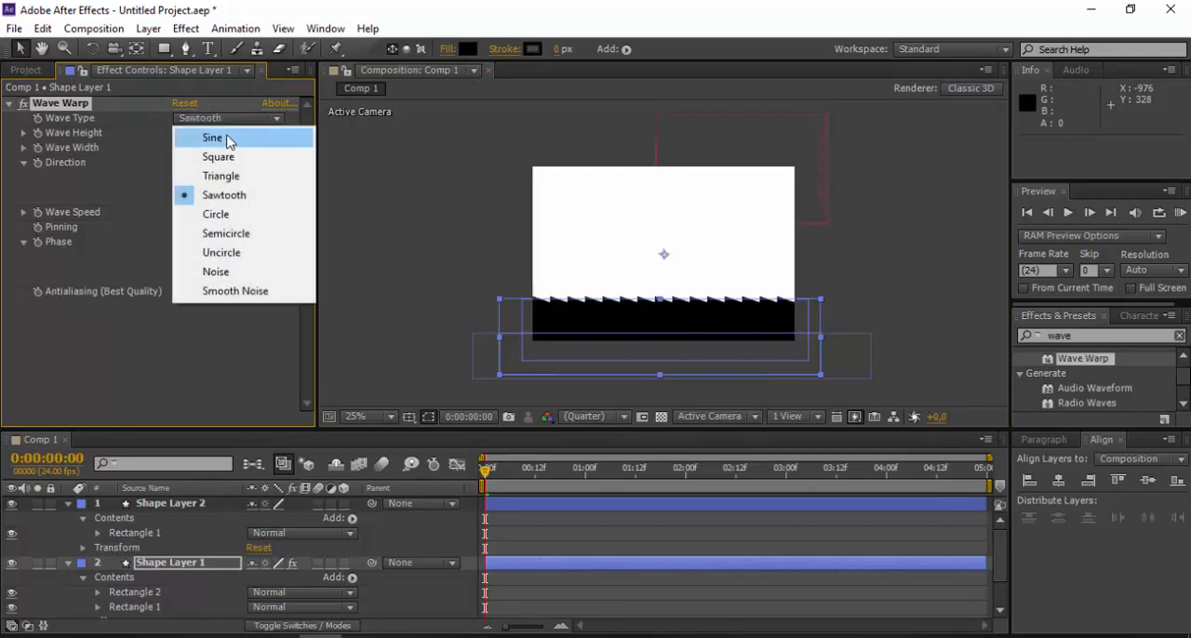
click(229, 138)
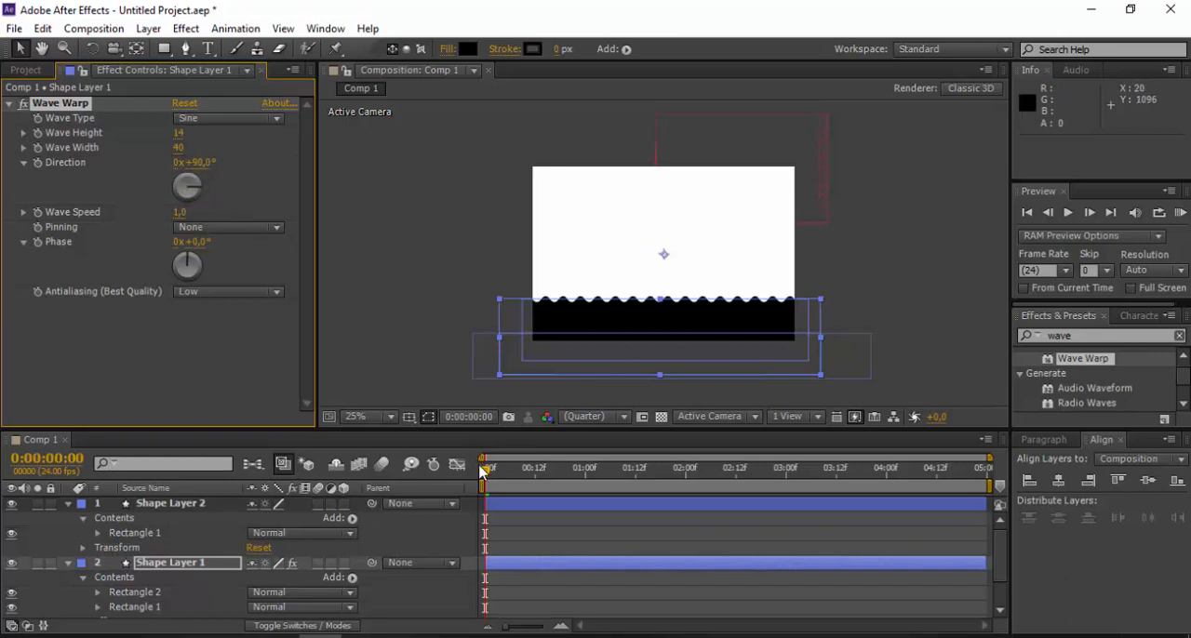
- Scrub the timeline to check the adjusted wave animation, return to 0:00:00:00 and deselect all layers
drag(485, 468, 759, 505)
drag(541, 499, 418, 499)
click(413, 259)
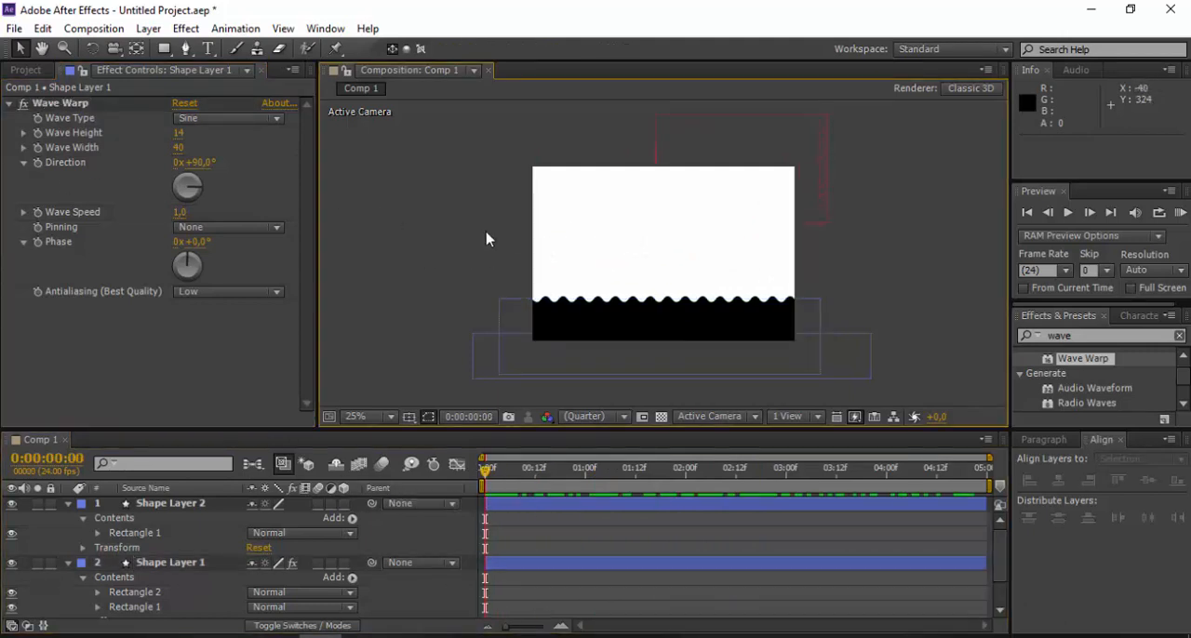
- Draw a black rectangle about 1552 × 156 px on a new shape layer and move it just above the composition's top edge
click(164, 50)
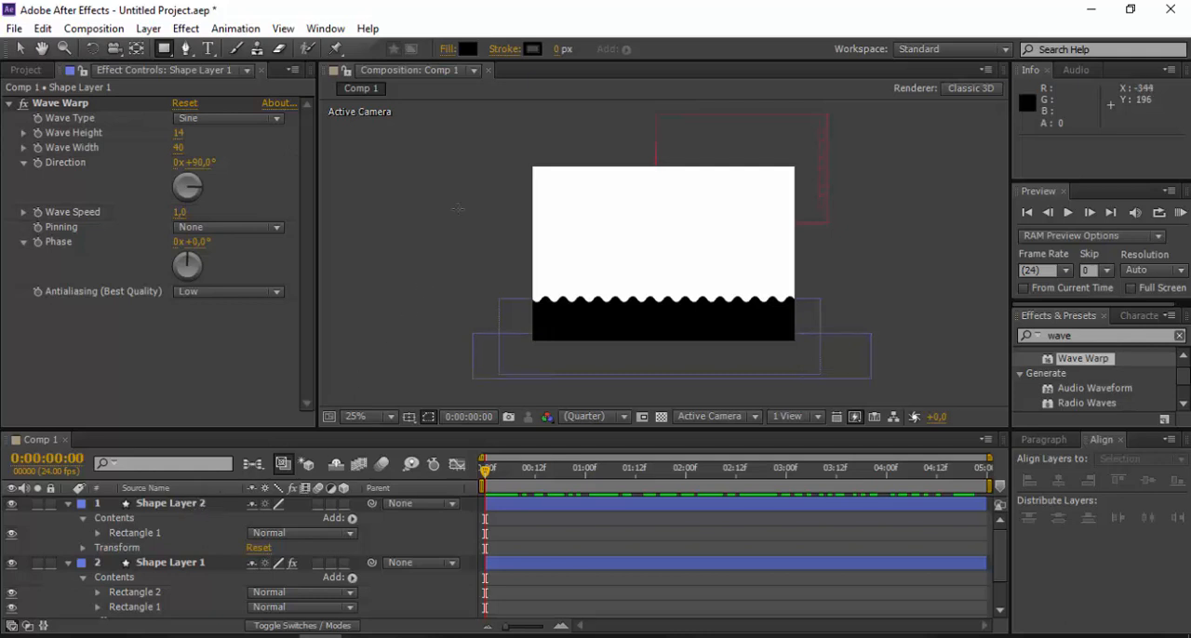
drag(513, 208, 852, 242)
click(19, 49)
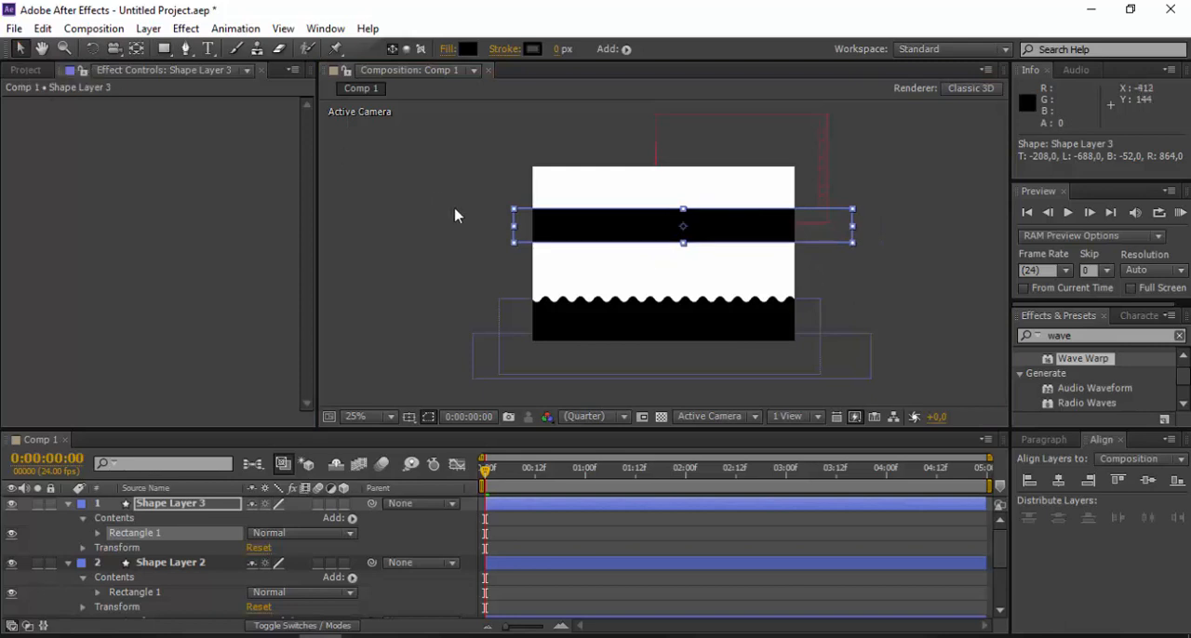
drag(570, 232, 545, 149)
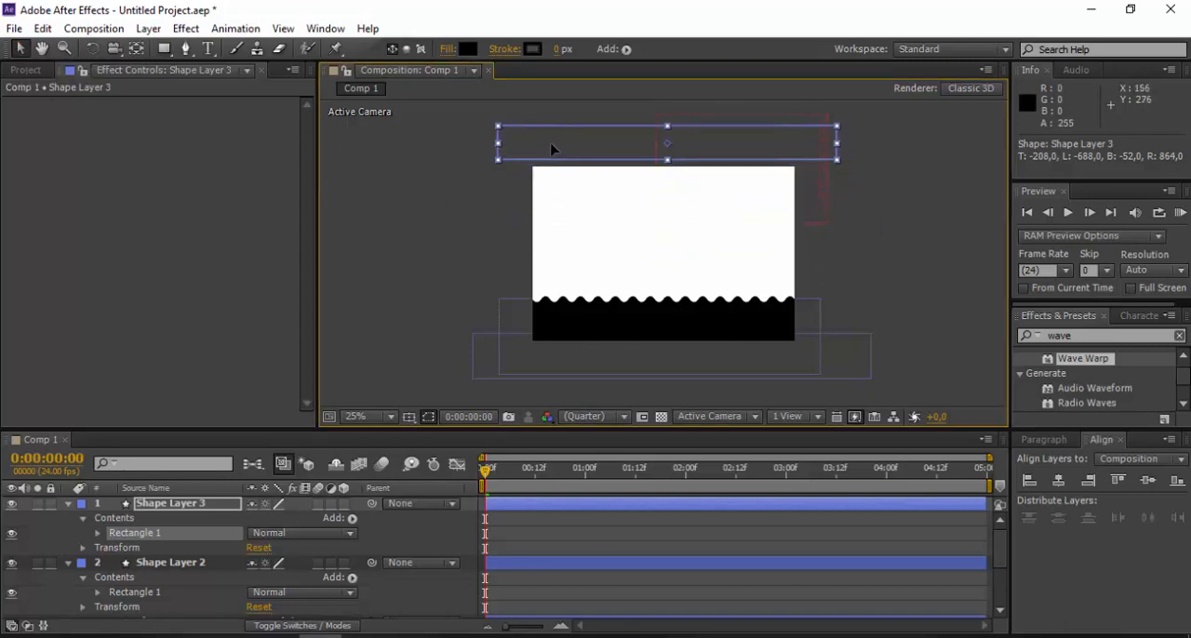
- Clear the effects search and apply CC Snowfall from the Simulation category to Shape Layer 3
click(1088, 337)
click(1031, 335)
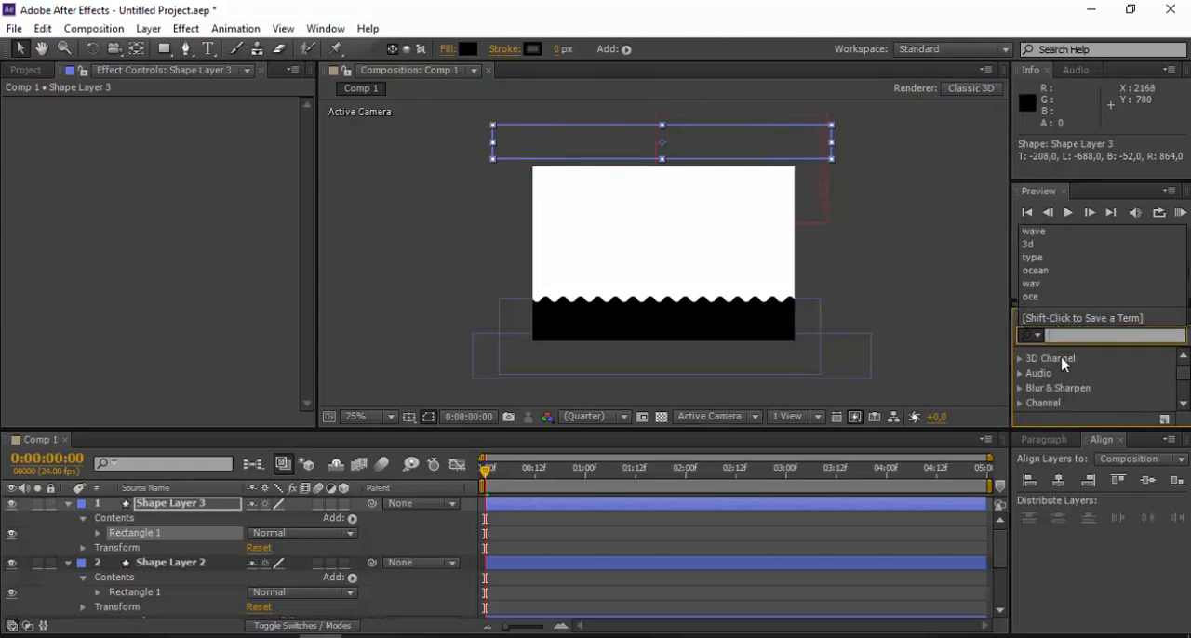
scroll(1071, 376, down, 5)
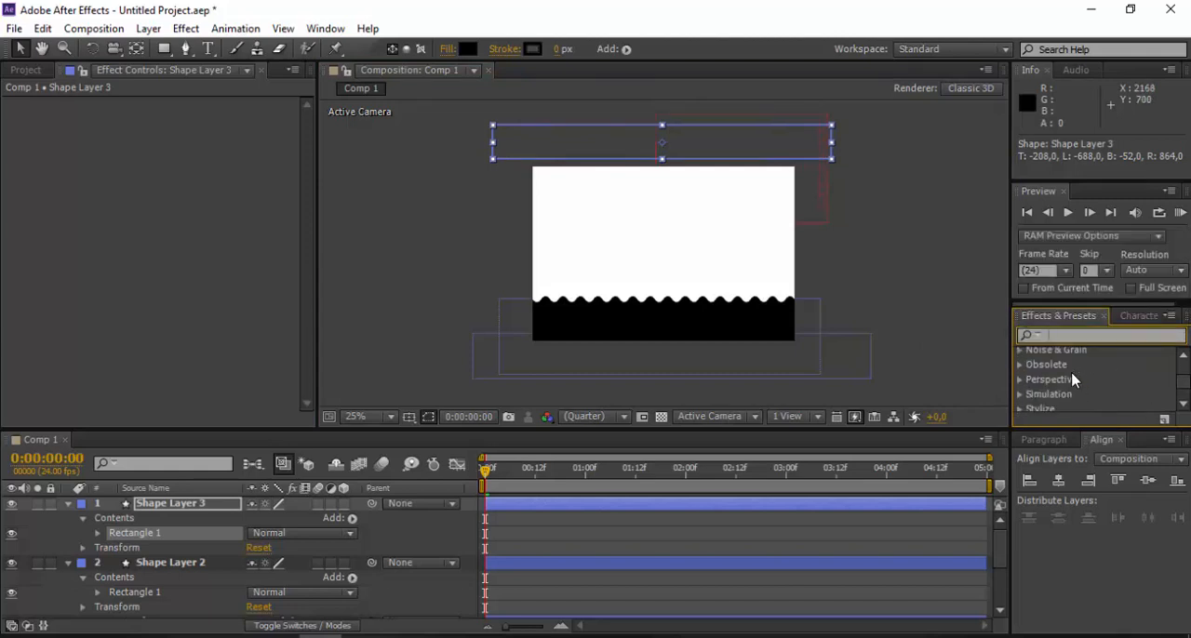
click(1021, 396)
scroll(1079, 381, down, 4)
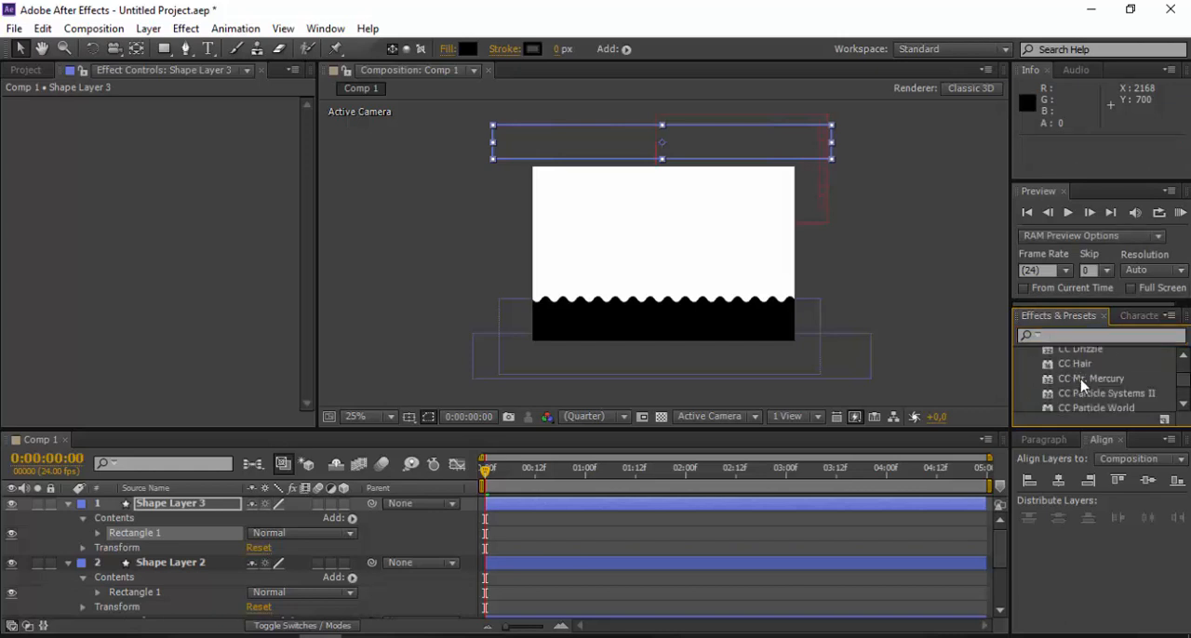
scroll(1104, 394, down, 3)
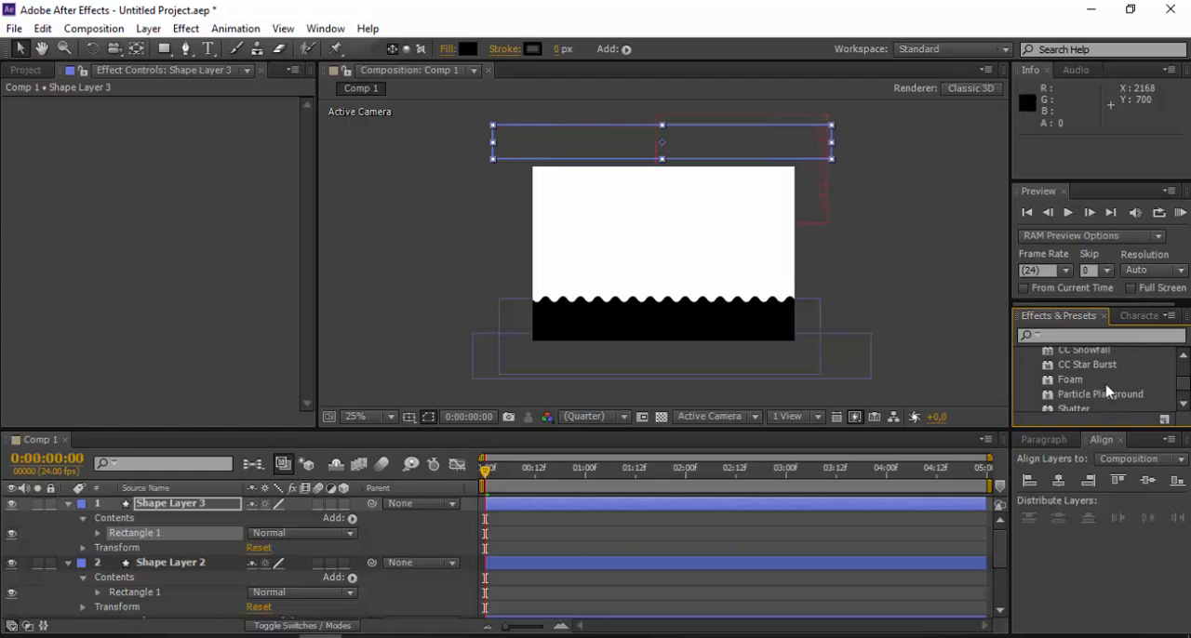
scroll(1103, 392, up, 5)
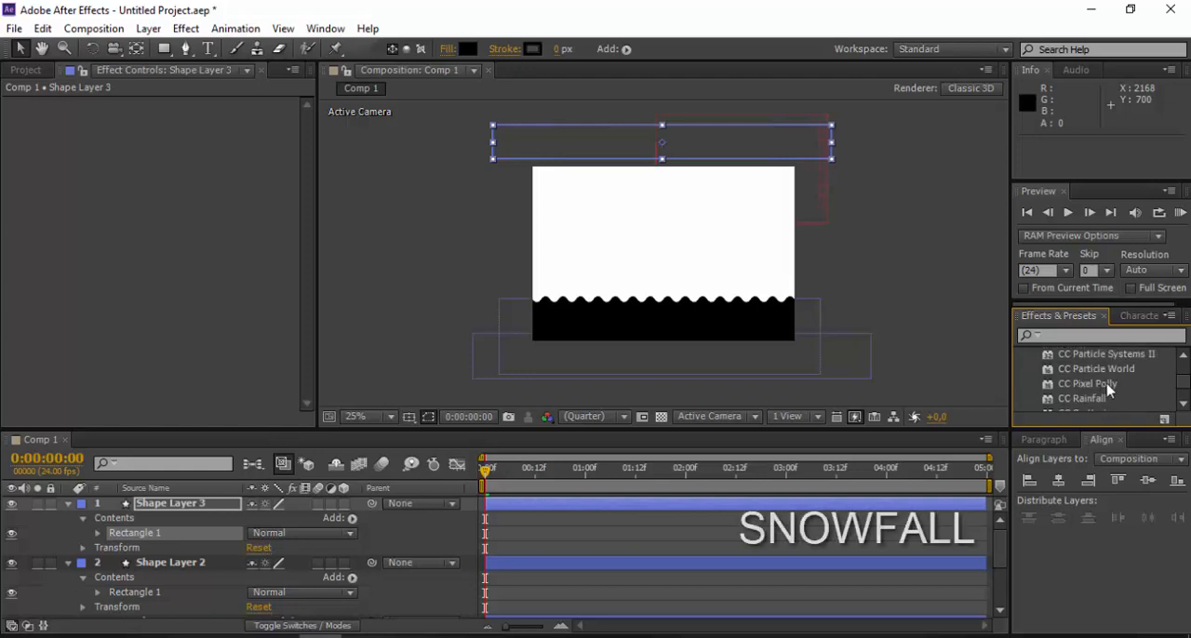
scroll(1103, 391, down, 1)
click(1102, 390)
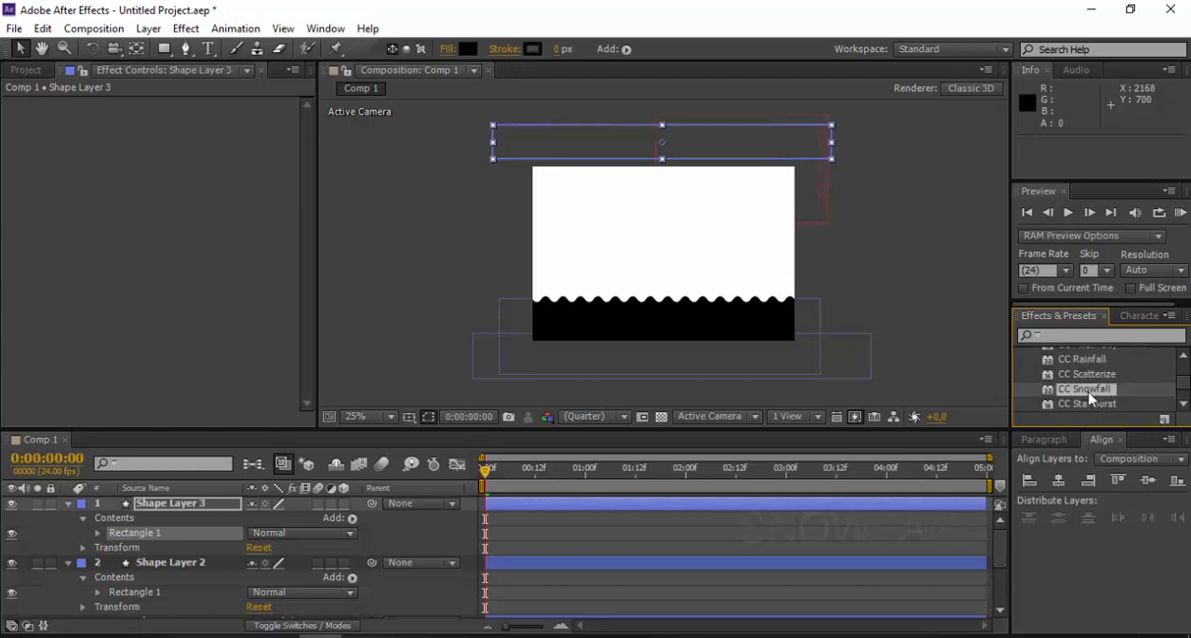
drag(1086, 397, 191, 507)
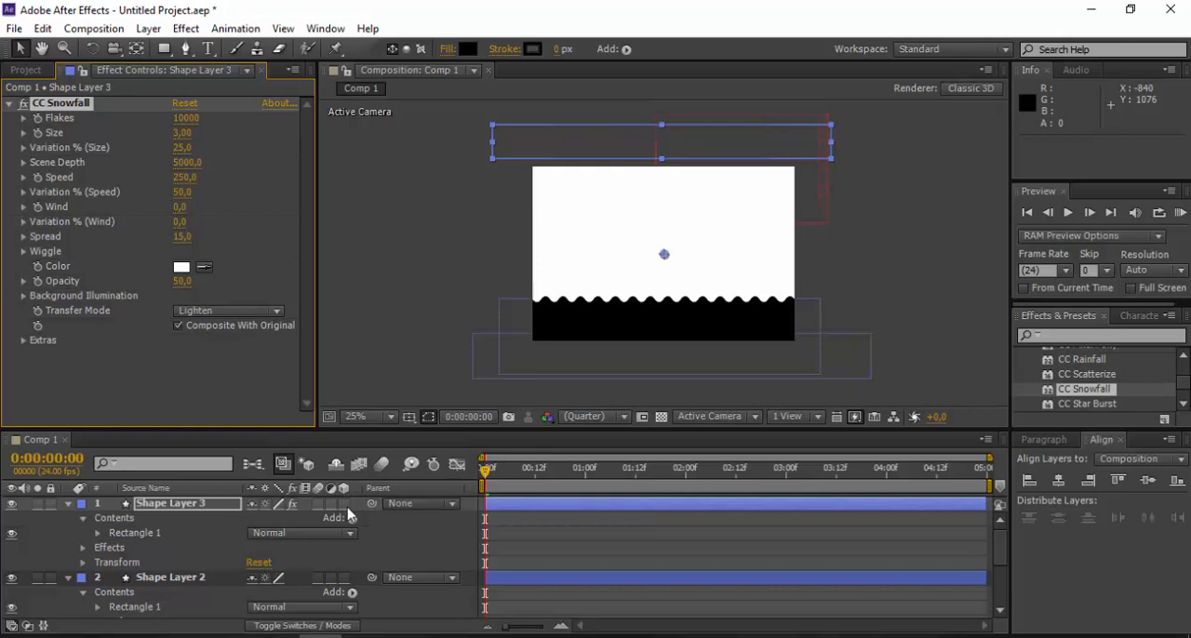
- Make the snowfall layer, Shape Layer 3, a 3D layer and run a RAM preview of the animation
click(344, 503)
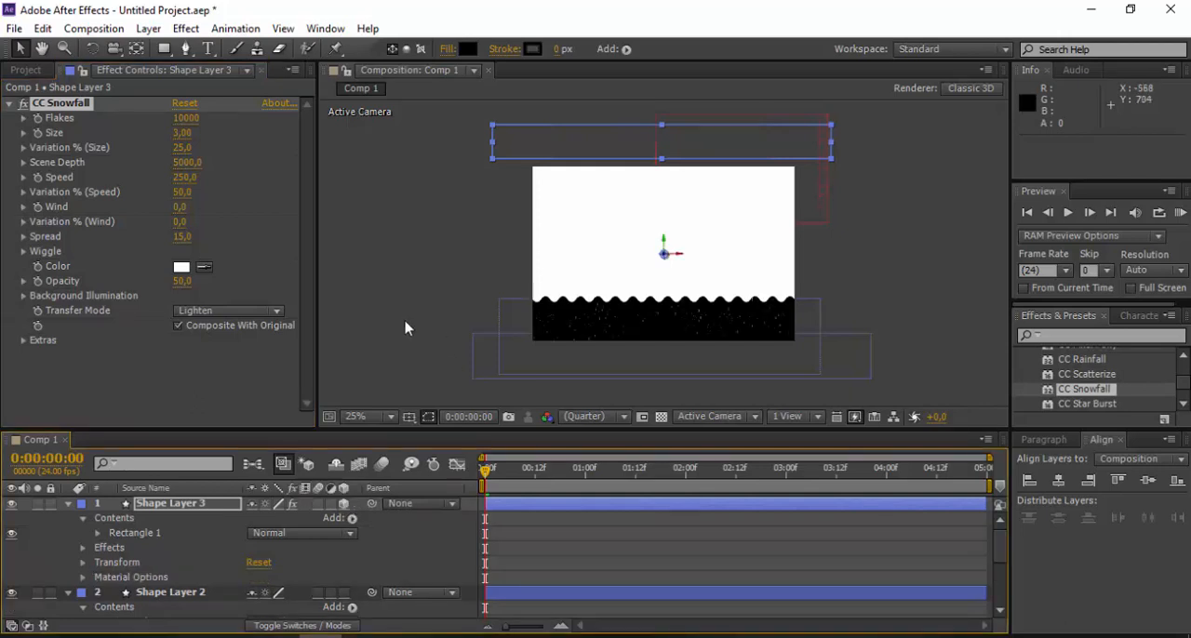
right_click(430, 360)
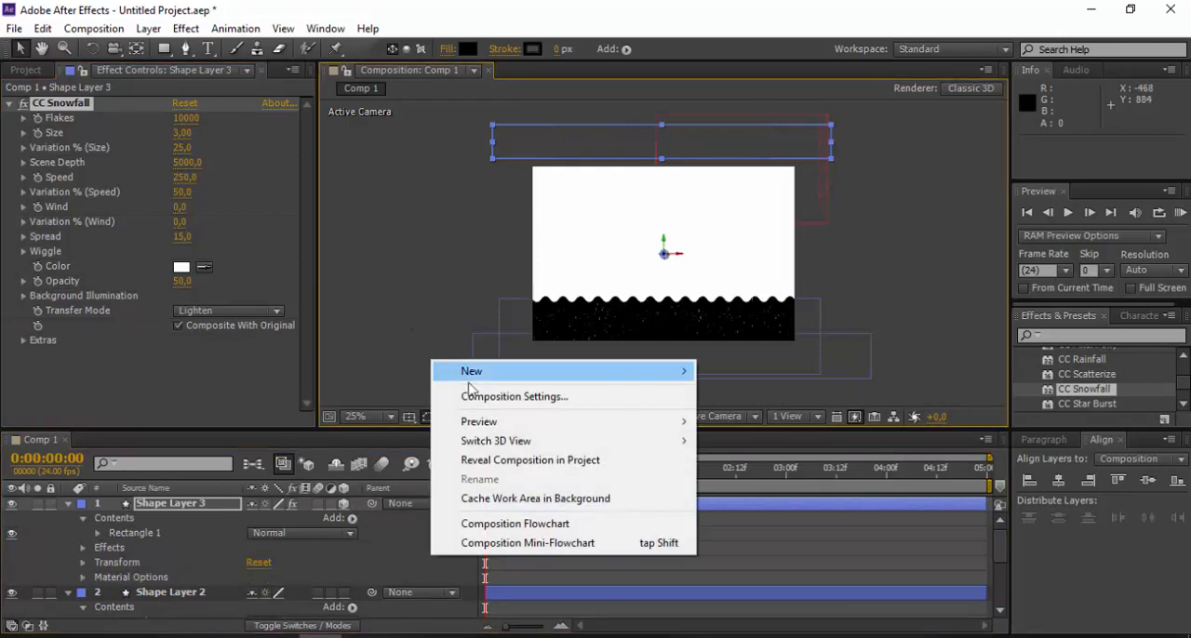
mouse_move(640, 424)
click(741, 423)
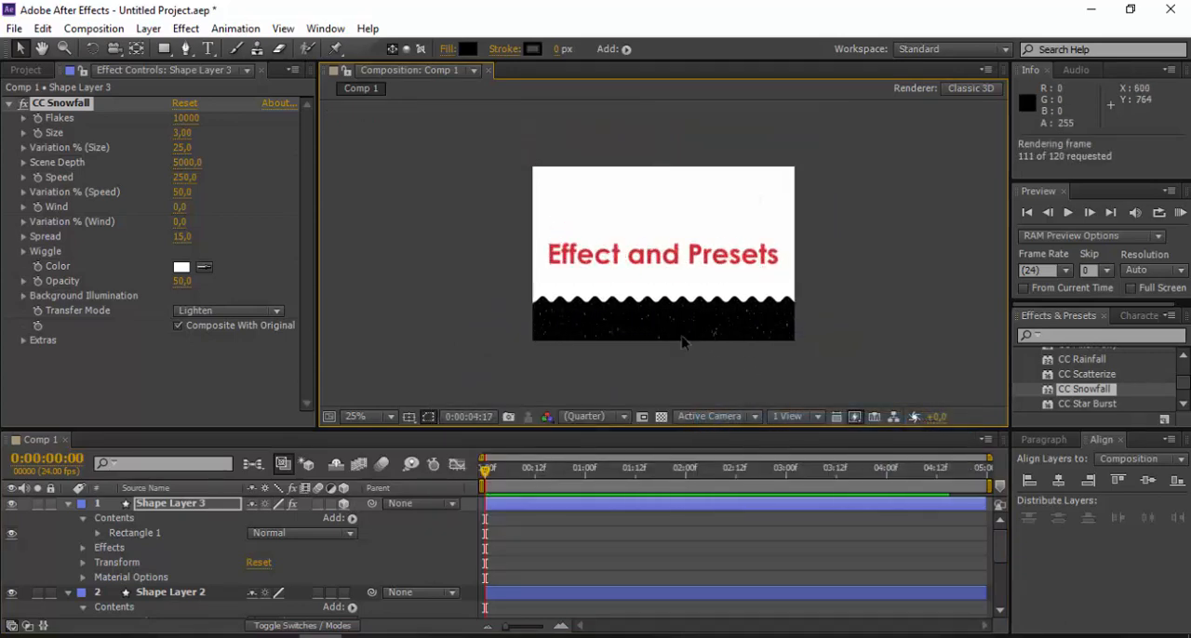
click(588, 495)
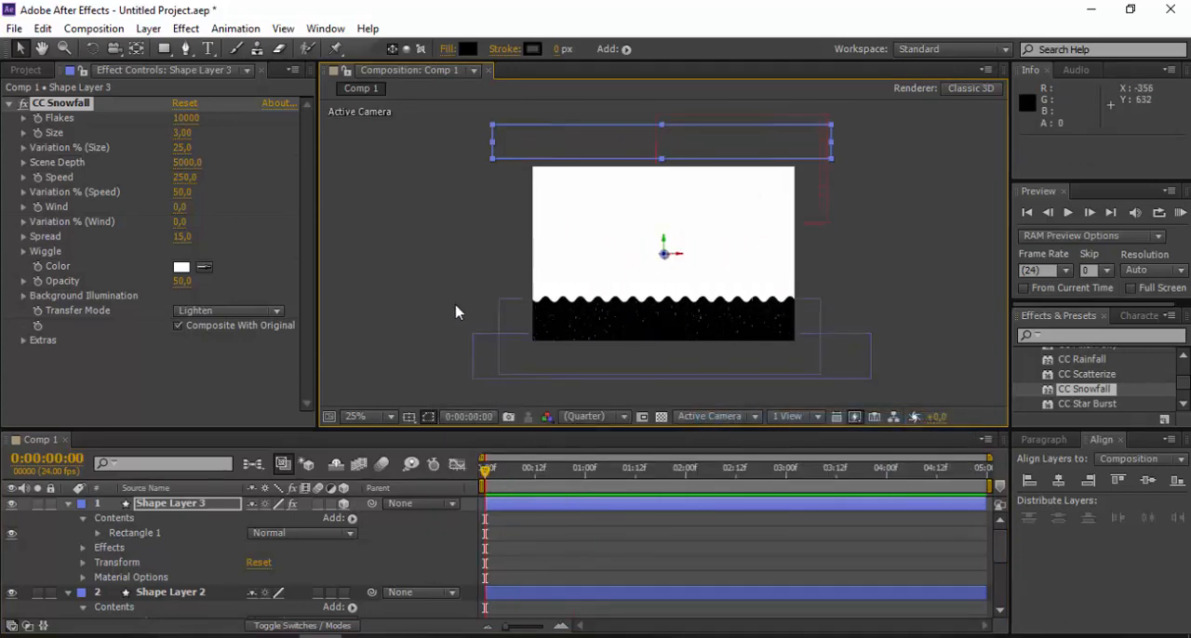
- Change Comp 1's background color from the composition settings to a dark gray of 23% brightness
click(28, 71)
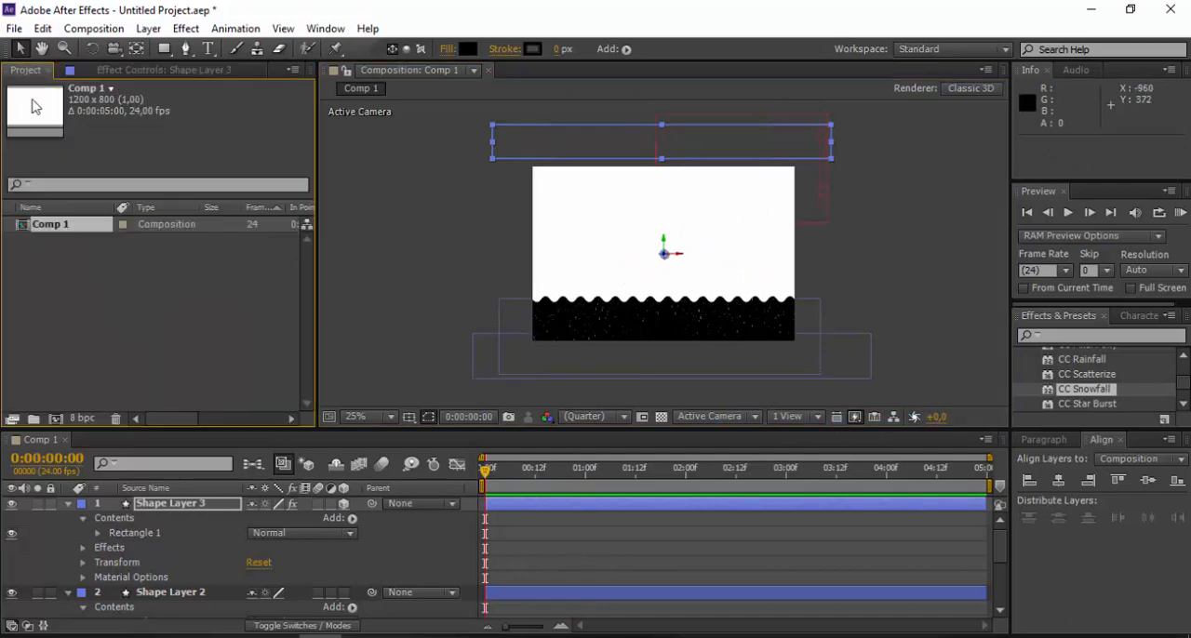
right_click(98, 232)
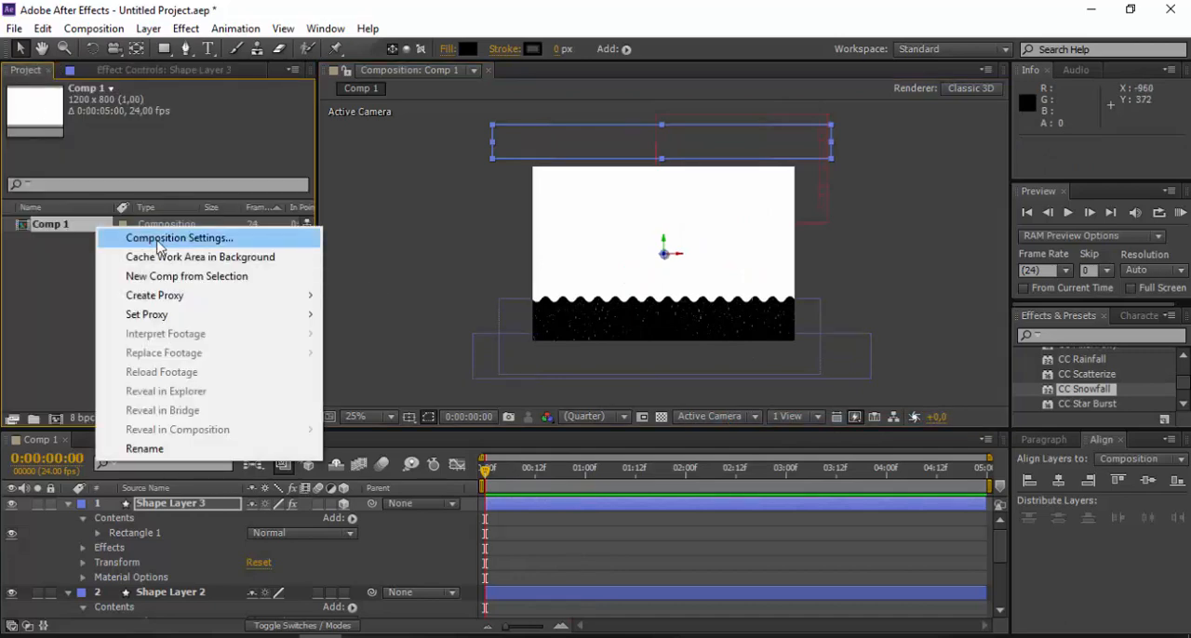
click(158, 240)
click(393, 393)
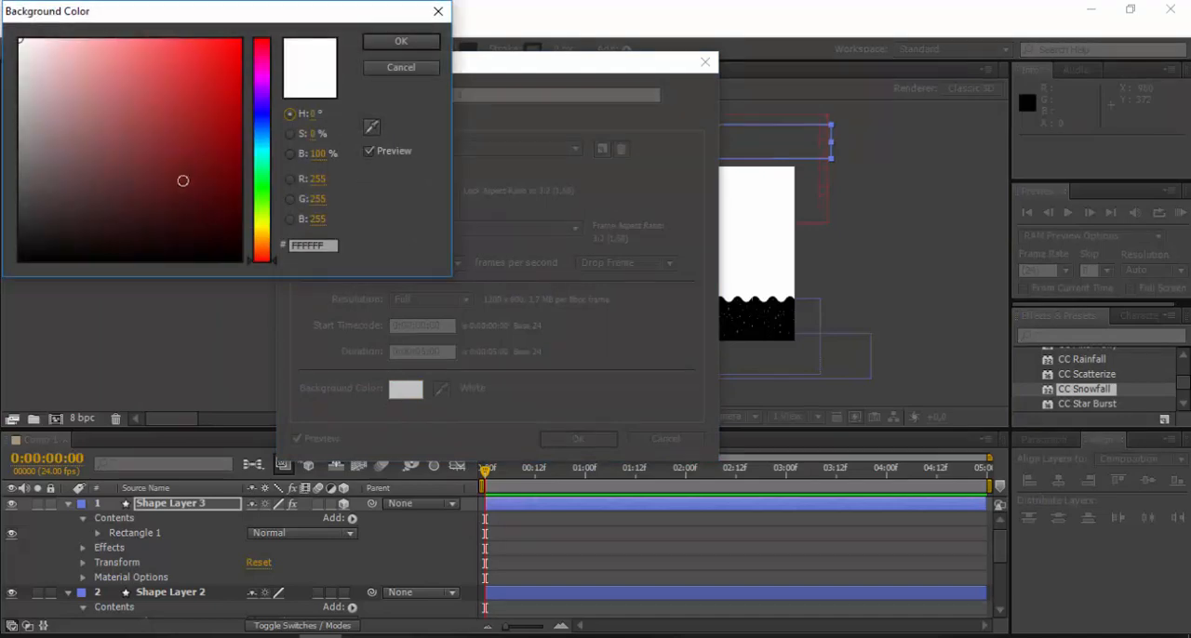
drag(182, 181, 16, 201)
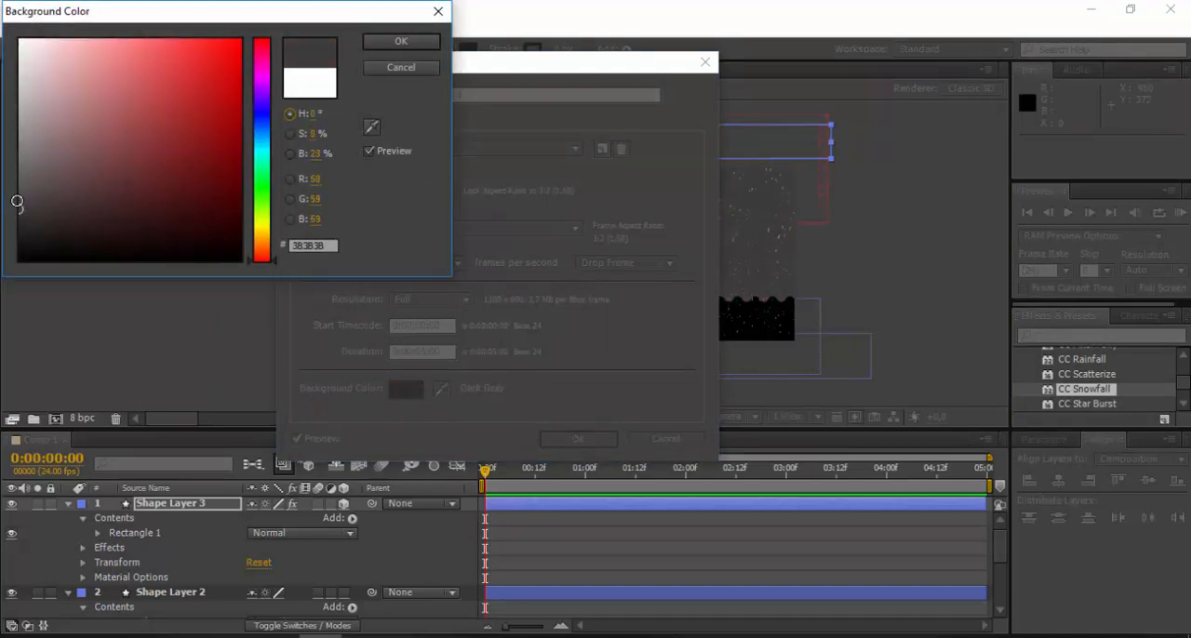
click(394, 42)
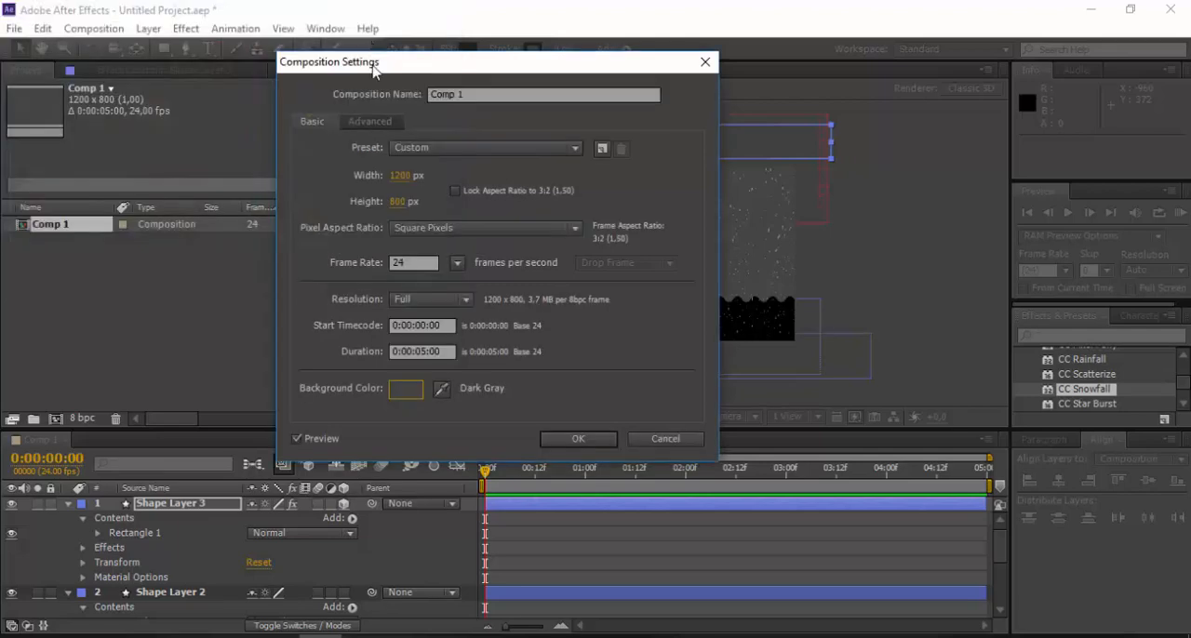
click(578, 439)
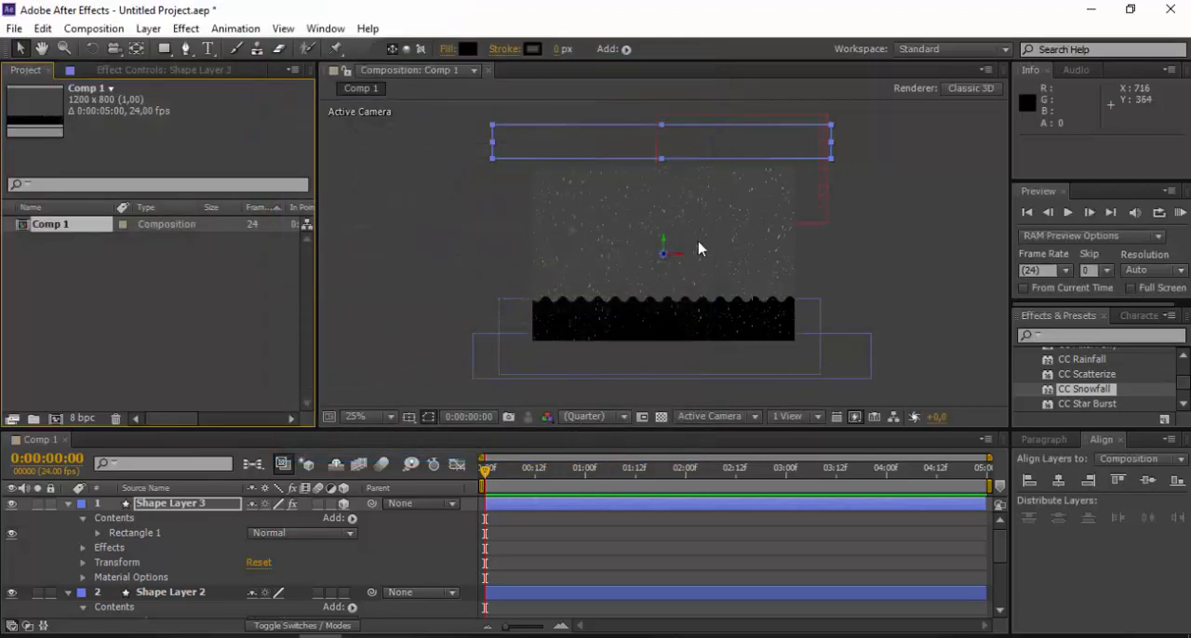
- Display the effect controls of Shape Layer 3 and widen the area that holds them
mouse_move(483, 475)
mouse_down()
mouse_move(675, 485)
mouse_move(524, 499)
mouse_move(849, 491)
mouse_move(483, 496)
mouse_up()
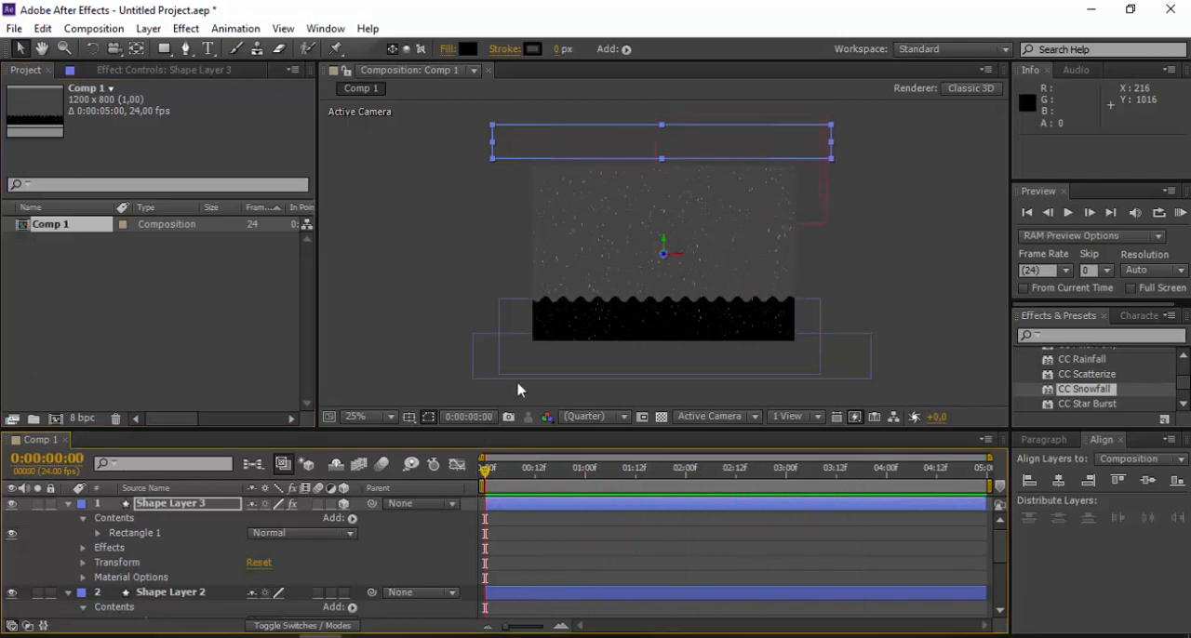
click(168, 80)
click(31, 71)
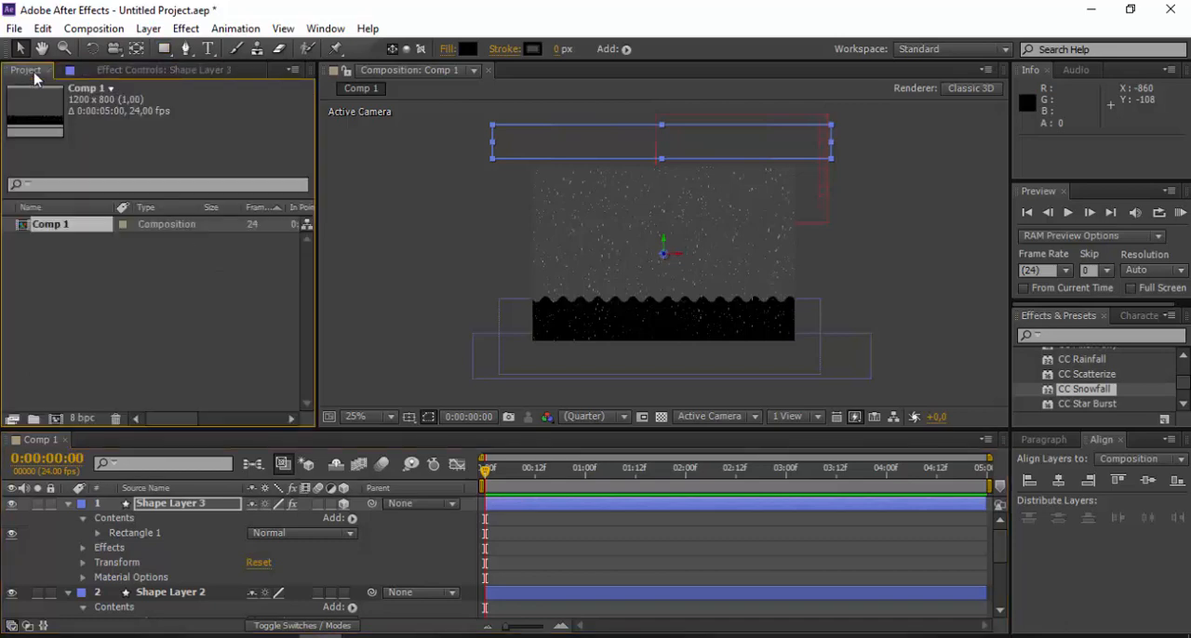
click(132, 78)
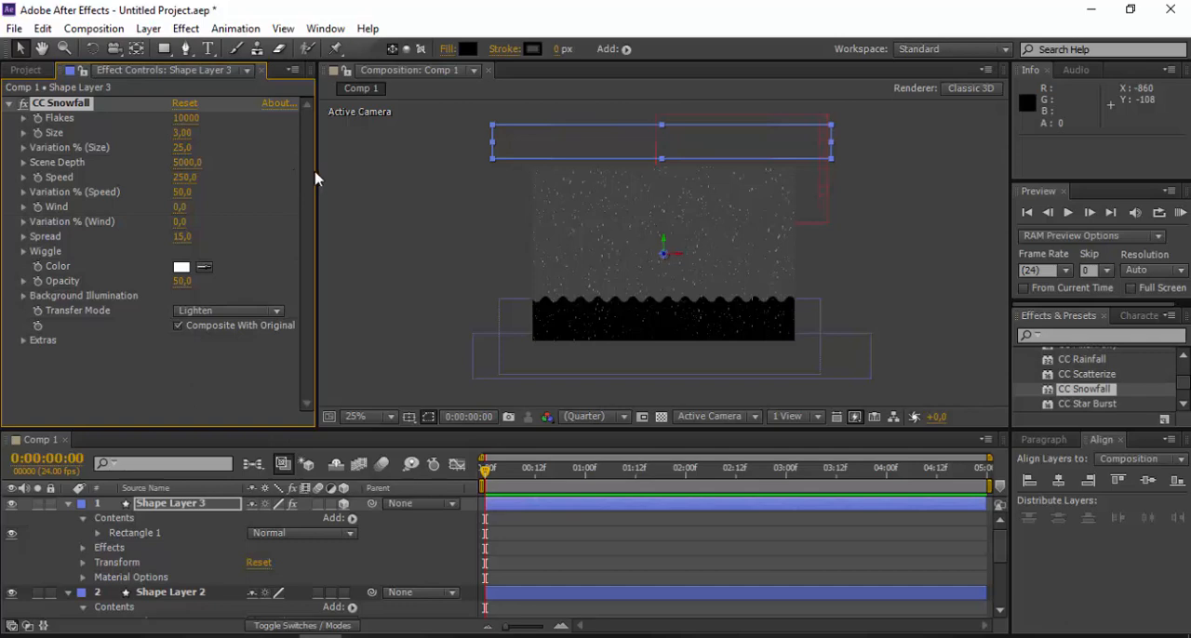
drag(313, 170, 362, 189)
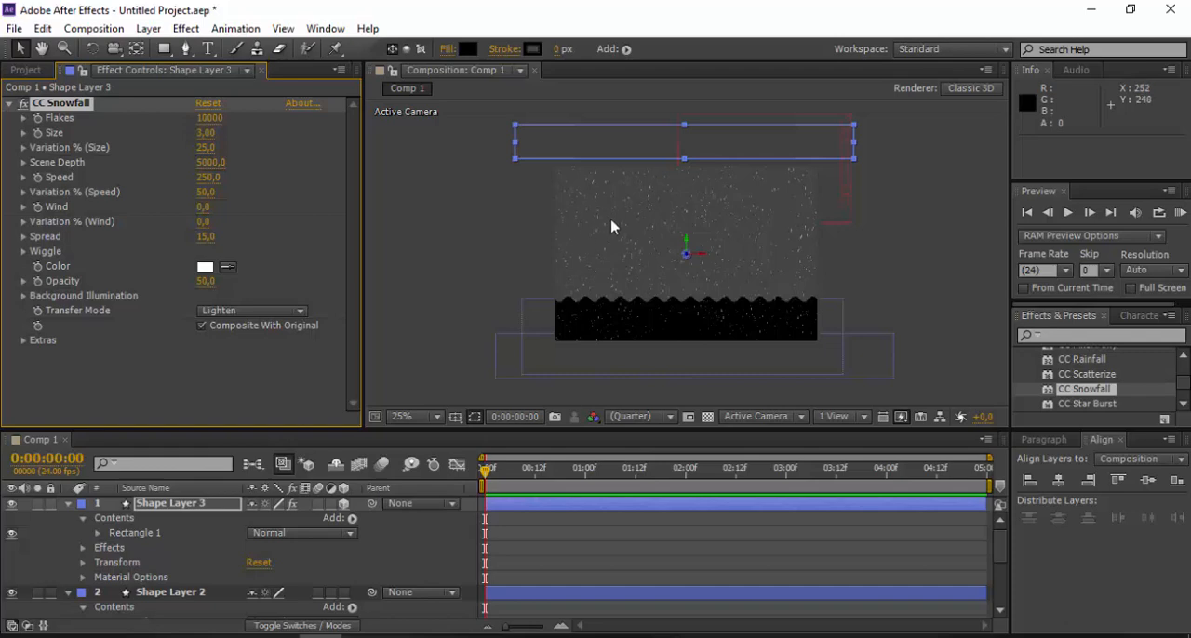
- Set the CC Snowfall flake Size on Shape Layer 3 to 9,00
key(period)
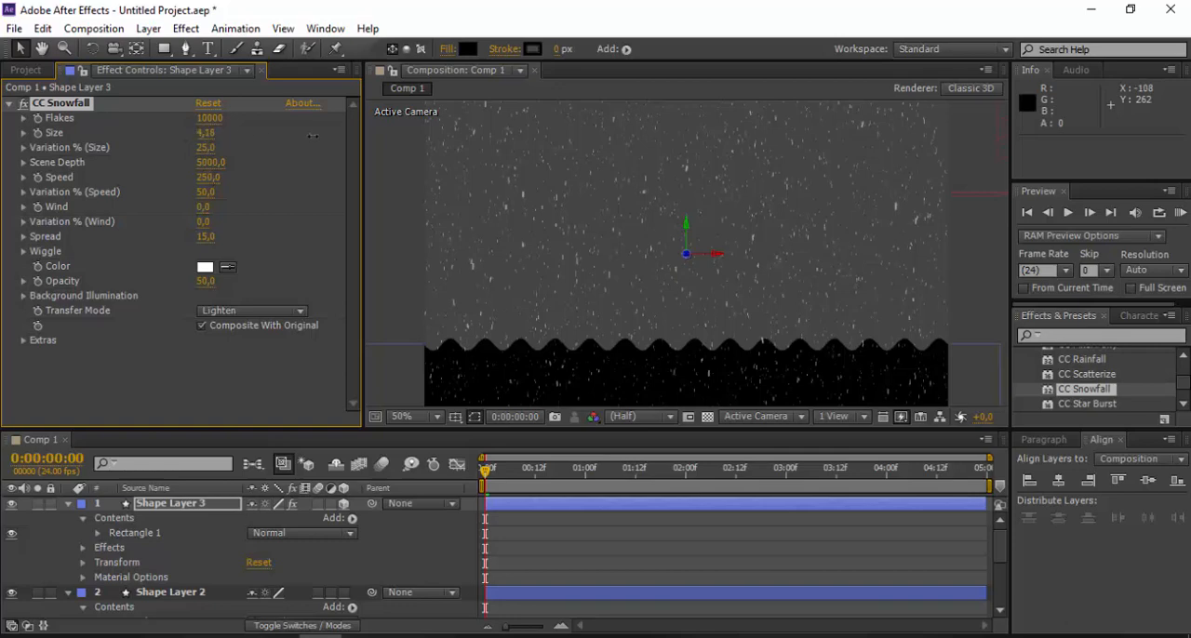
drag(219, 139, 246, 133)
click(205, 138)
key(Return)
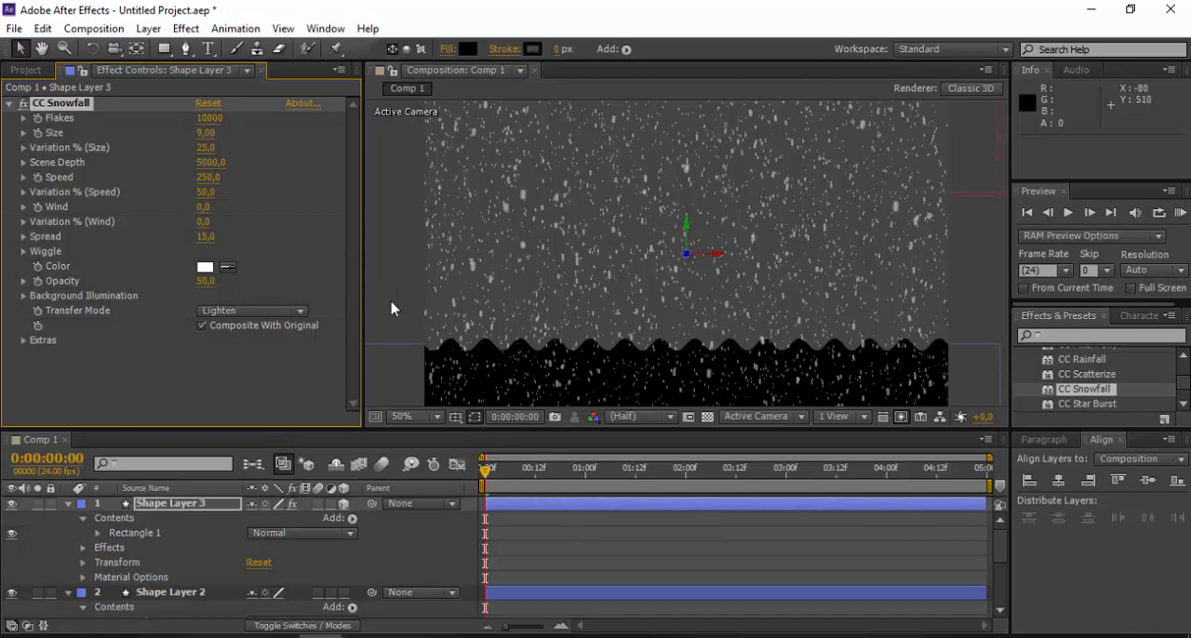
- Run a RAM preview of the larger snowflakes with the composition shown at 25%, then stop playback
key(comma)
right_click(499, 261)
mouse_move(678, 320)
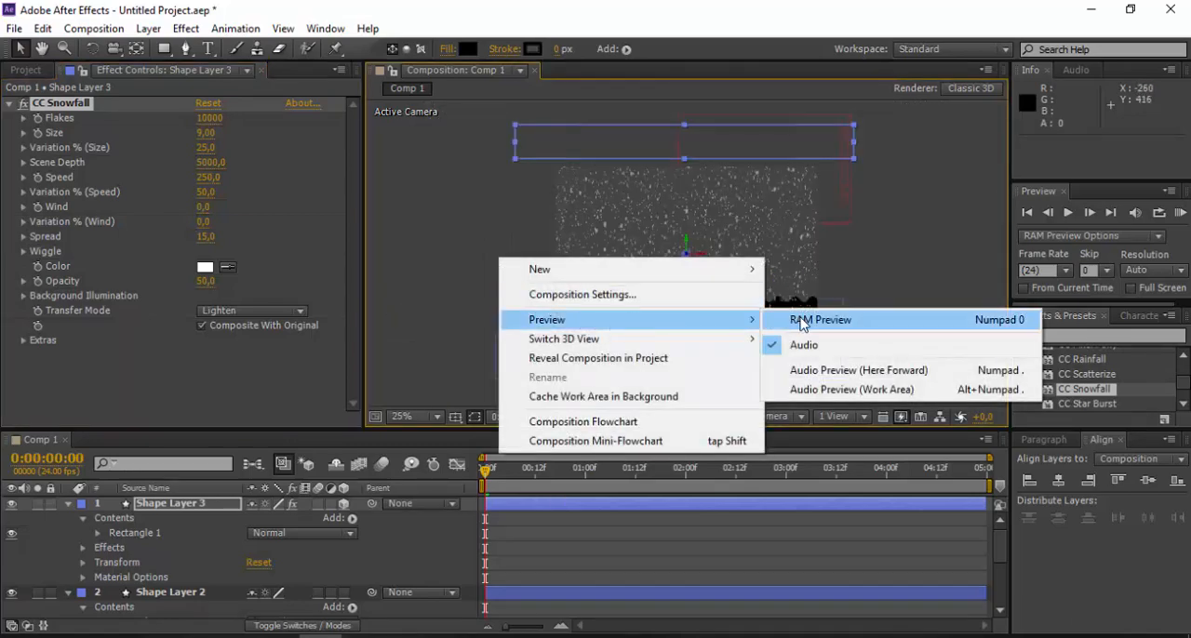
click(802, 322)
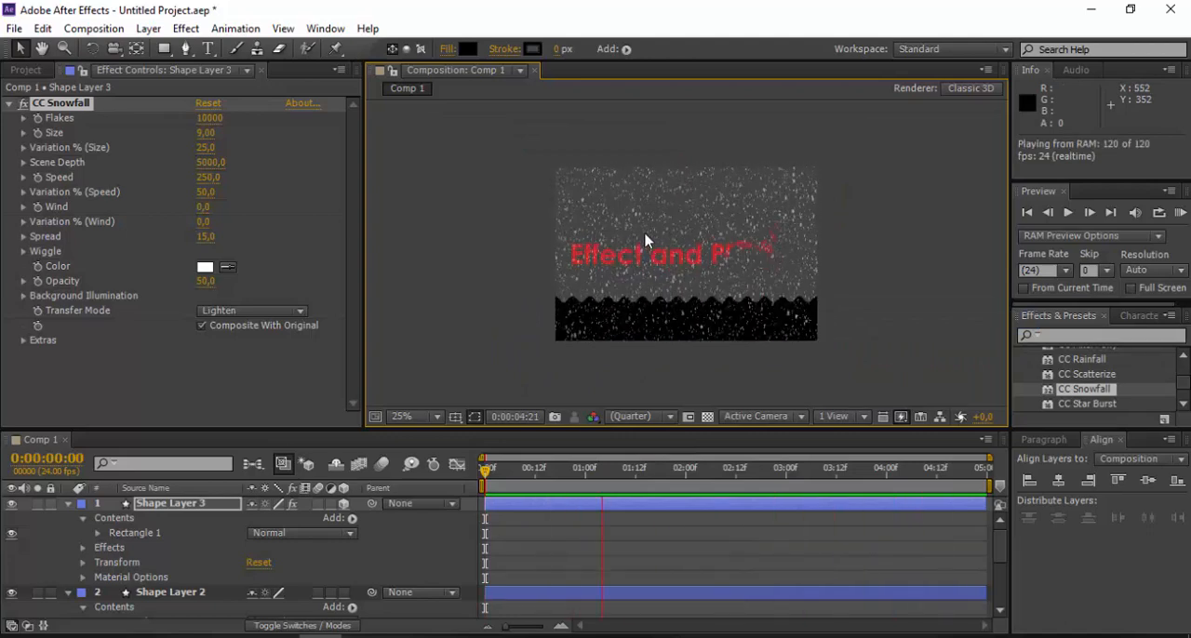
key(space)
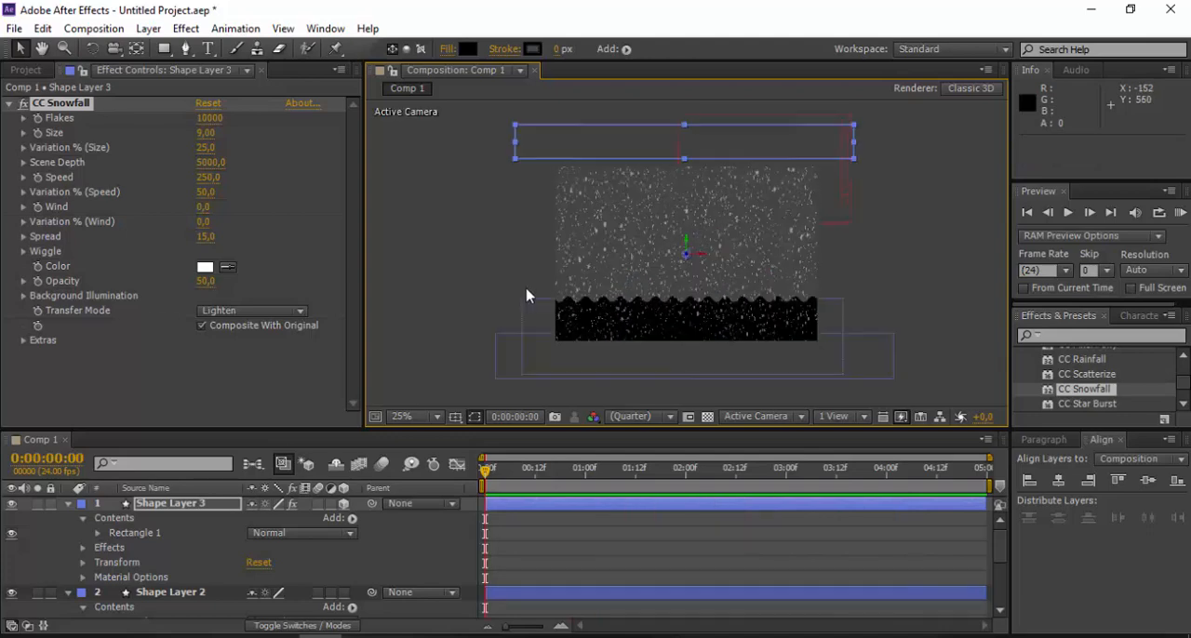
- Run another RAM preview of the snowfall at 50% magnification and return to the 25% view
key(period)
right_click(403, 276)
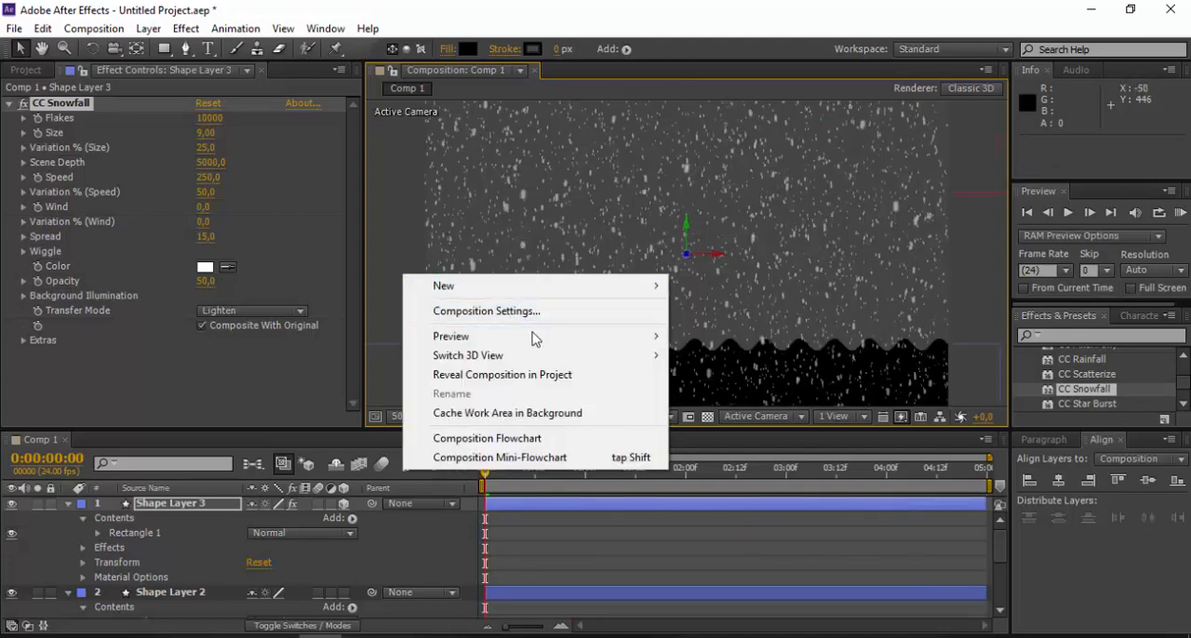
click(711, 336)
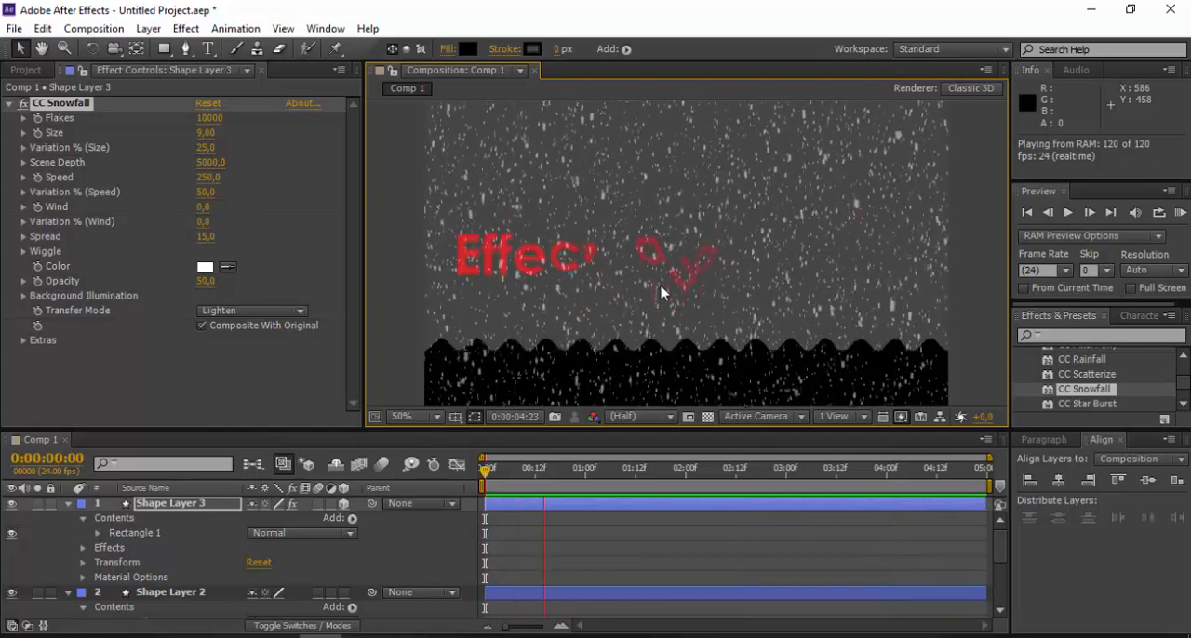
scroll(656, 296, down, 2)
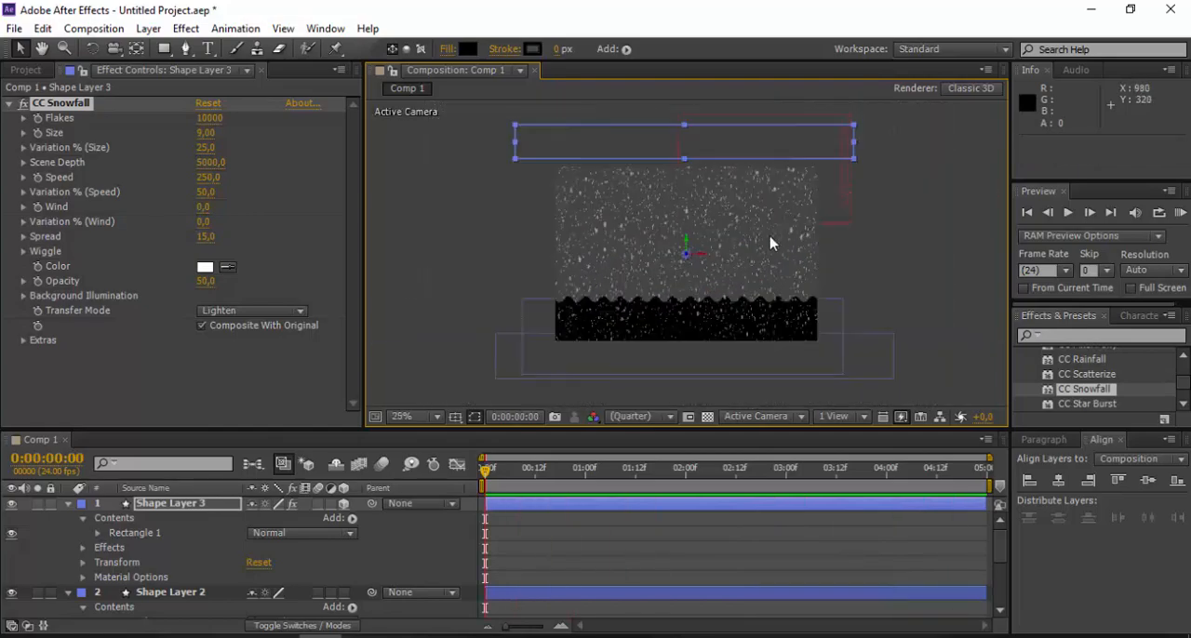
- Draw a black rectangle about 1548 × 128 px on a new shape layer and move it just above the composition's top edge
click(888, 236)
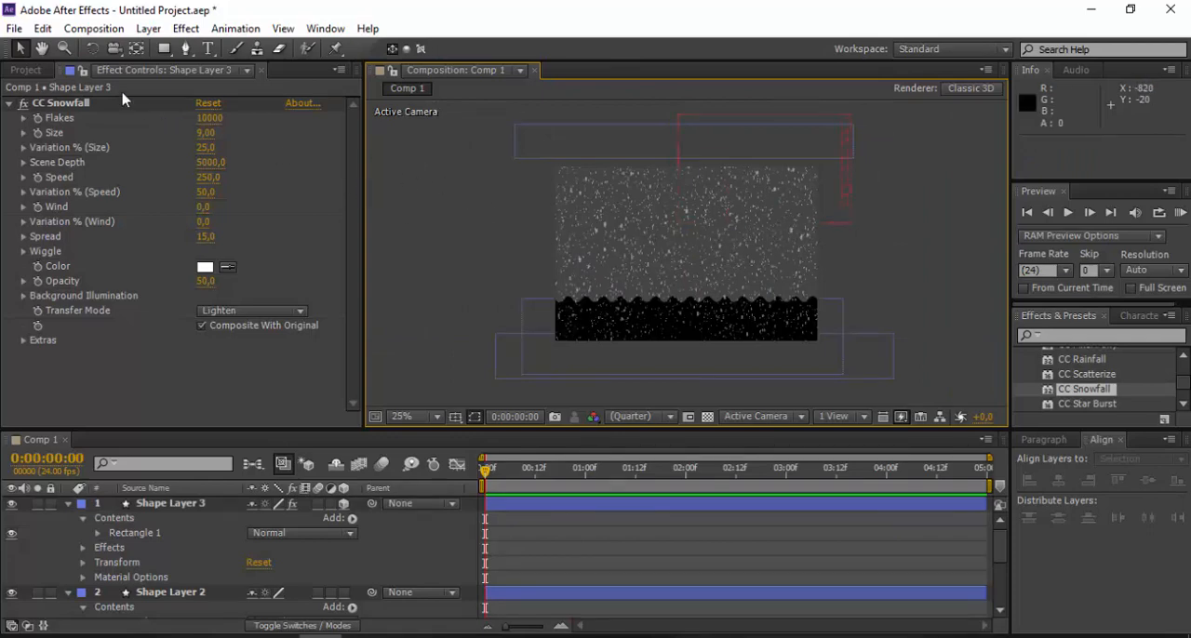
click(166, 50)
drag(532, 208, 870, 236)
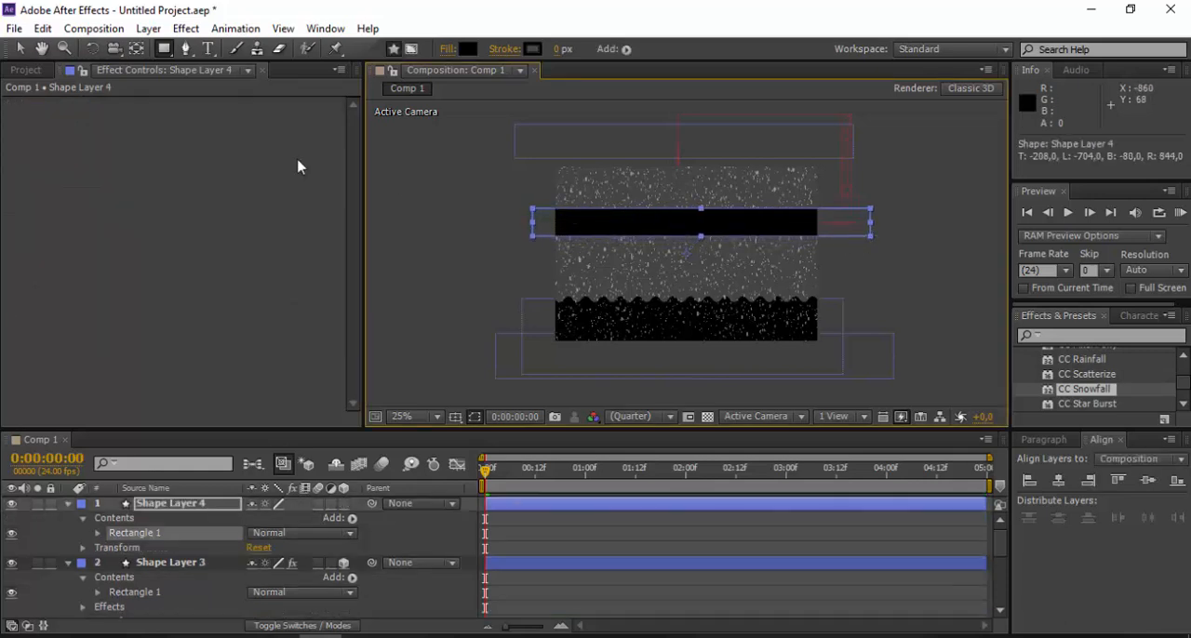
click(21, 48)
drag(573, 229, 560, 152)
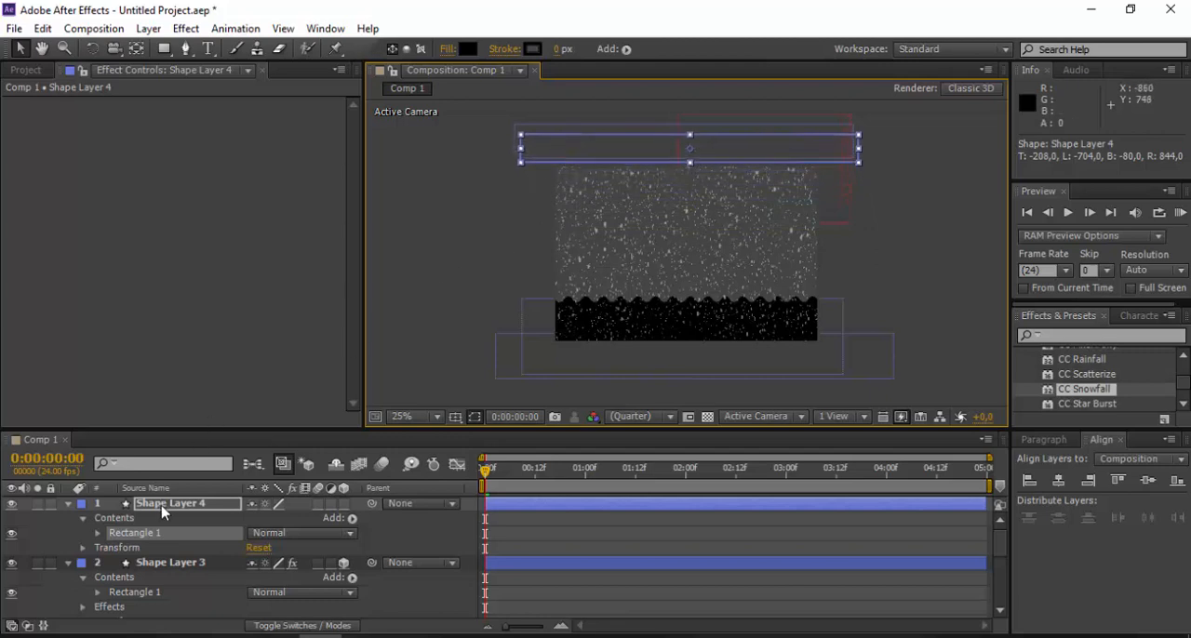
- Apply CC Rainfall to Shape Layer 4 and make it a 3D layer
click(1088, 362)
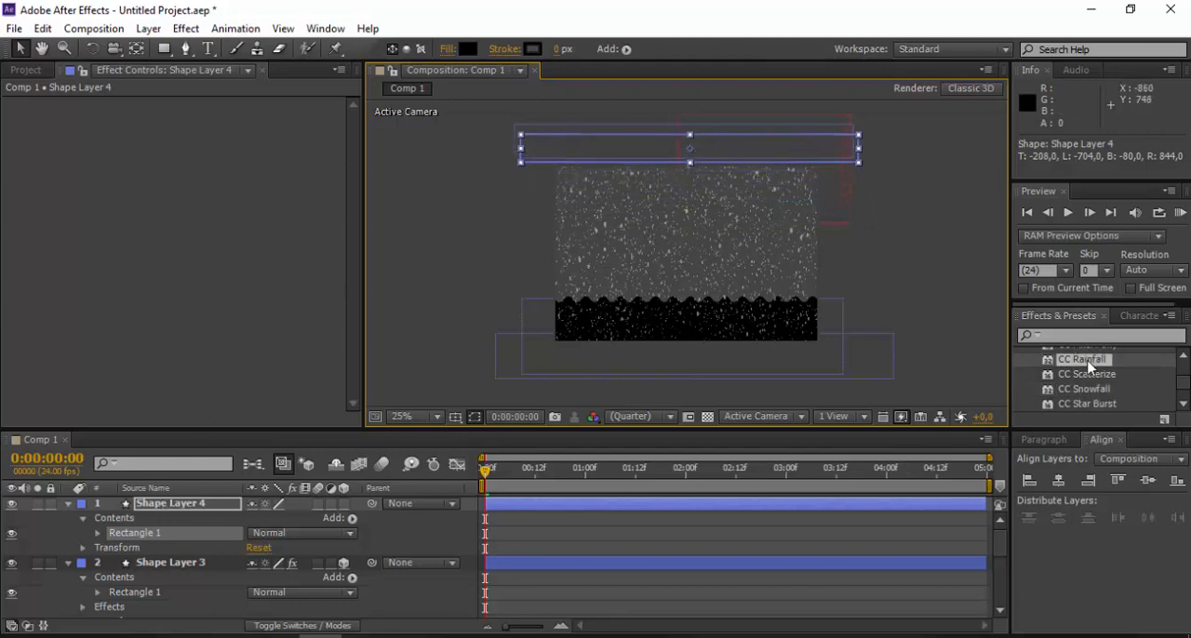
drag(1083, 367, 201, 507)
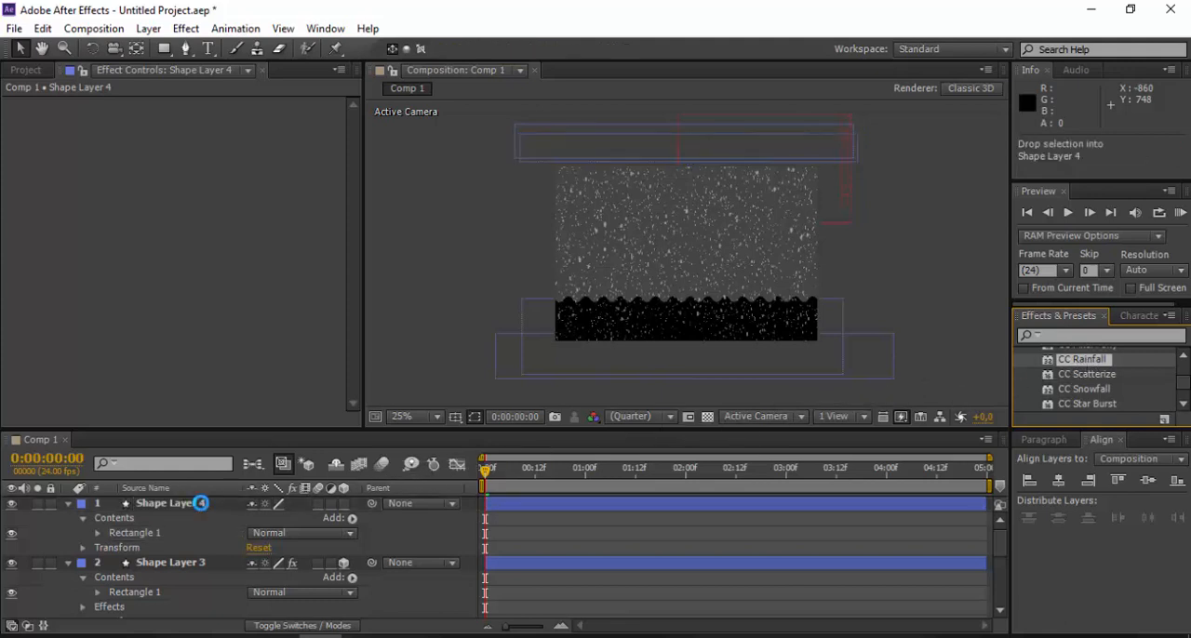
click(343, 503)
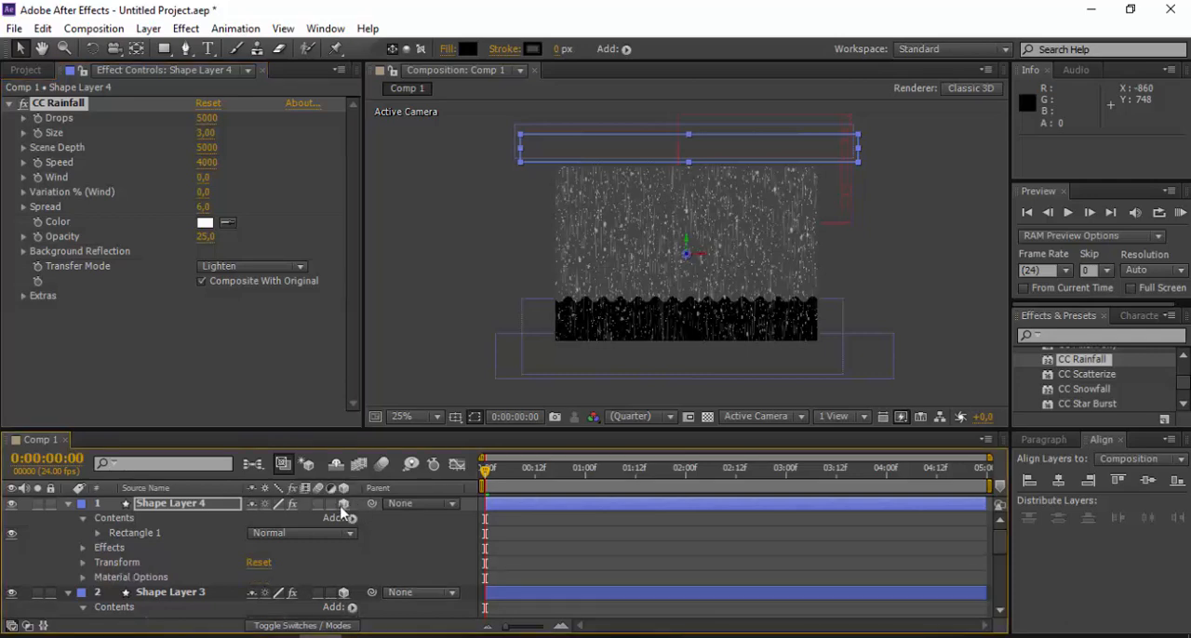
right_click(477, 305)
mouse_move(632, 358)
click(777, 358)
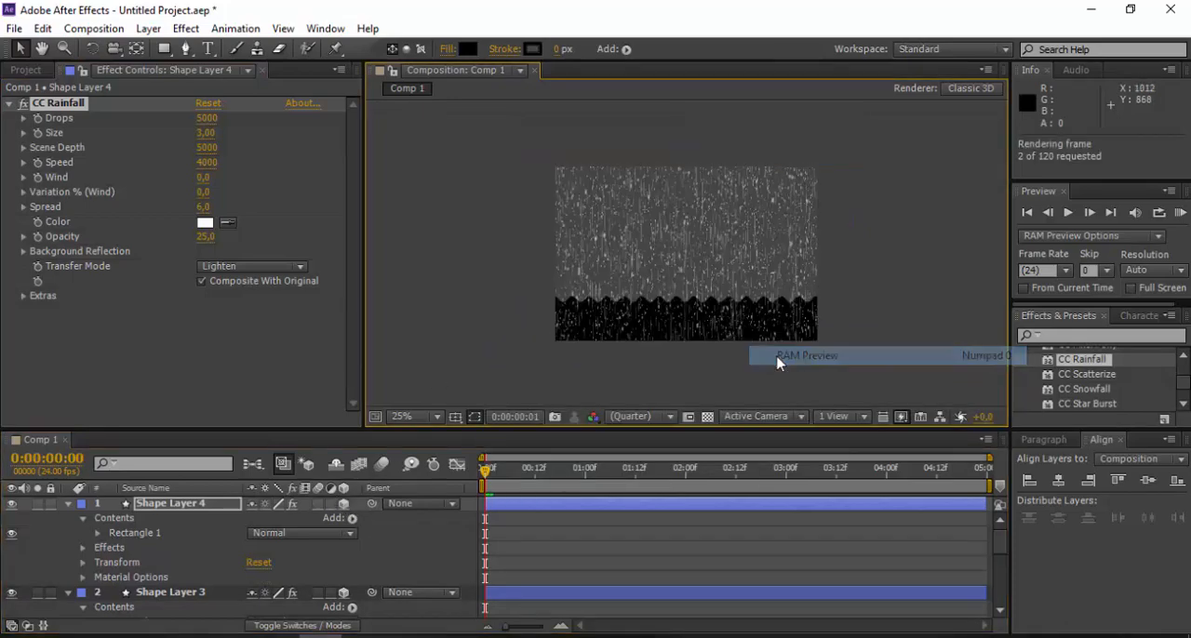
click(896, 343)
- Run a RAM preview of the combined rain and snow animation at 50% magnification
scroll(732, 260, up, 2)
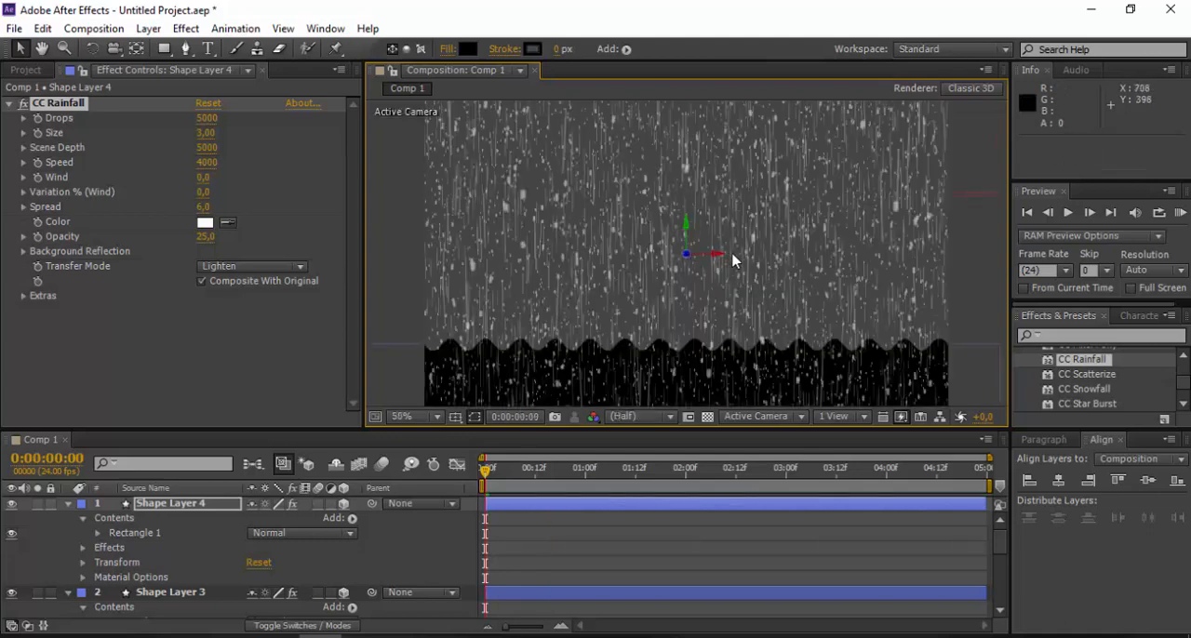
right_click(968, 293)
mouse_move(994, 354)
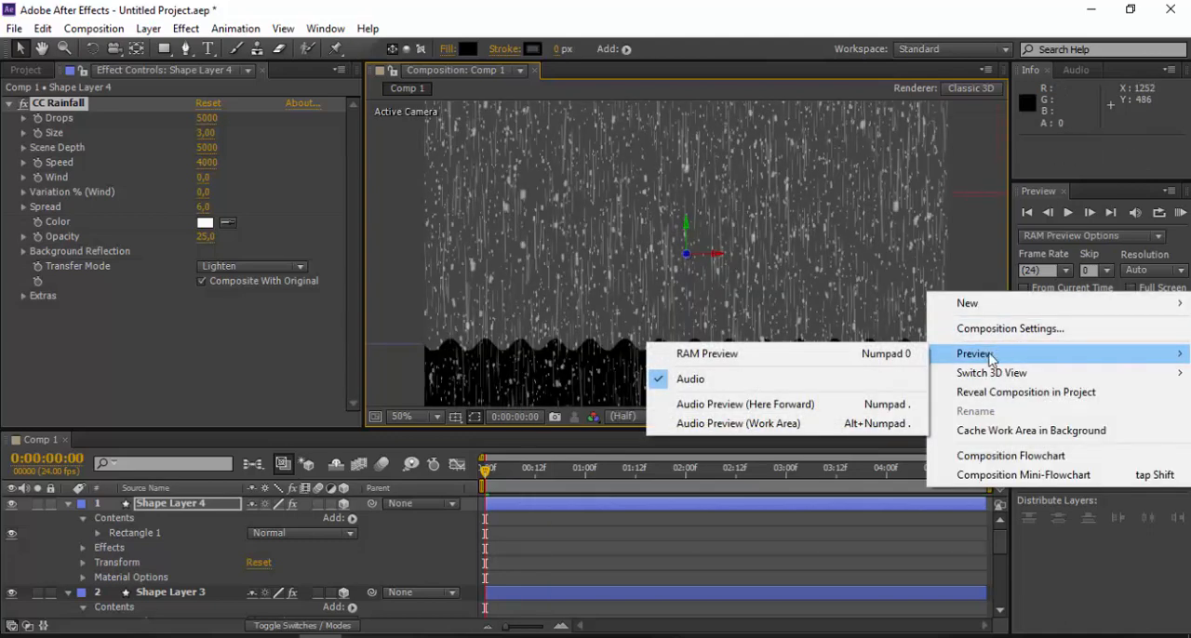
click(856, 355)
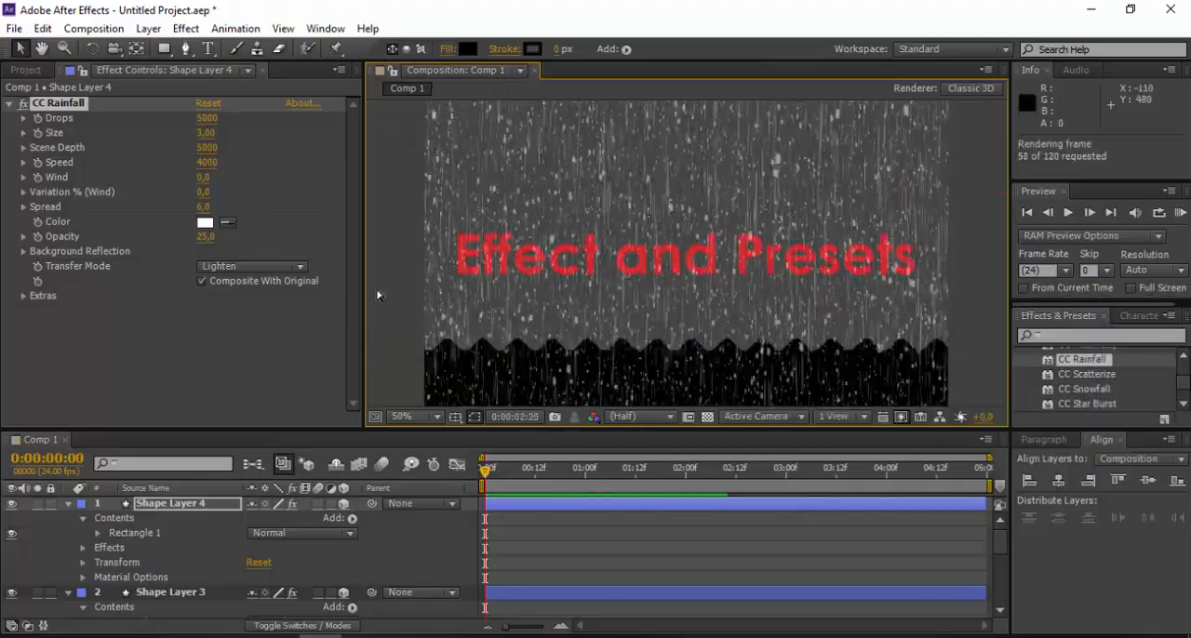